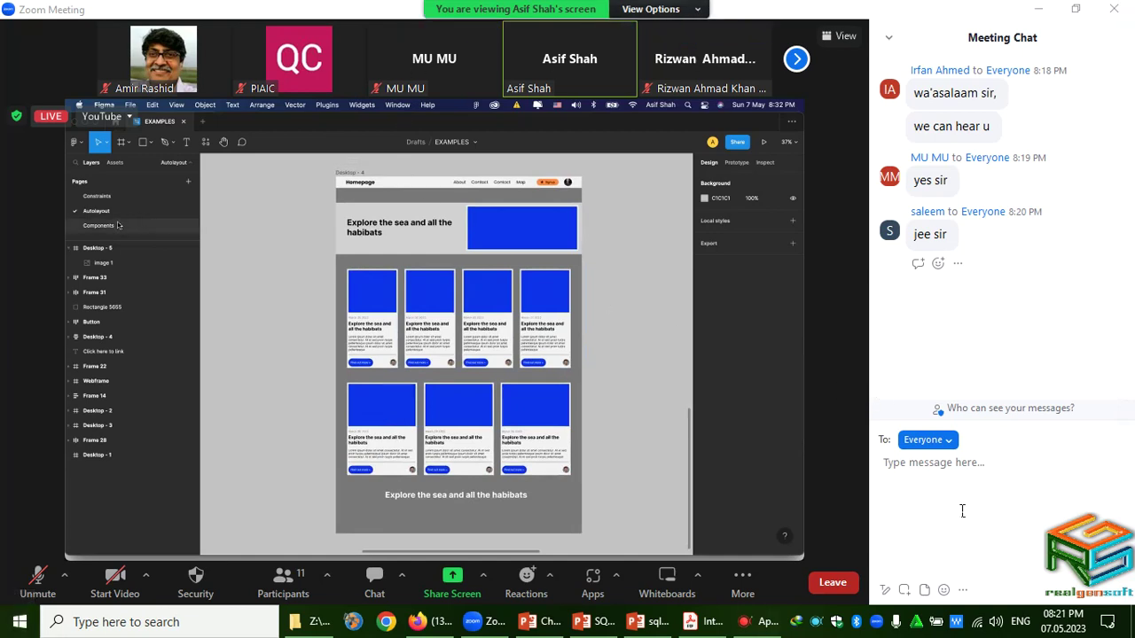
Step: Send 'componenets' to everyone in the Zoom chat and save the chat to a file
type("componenets")
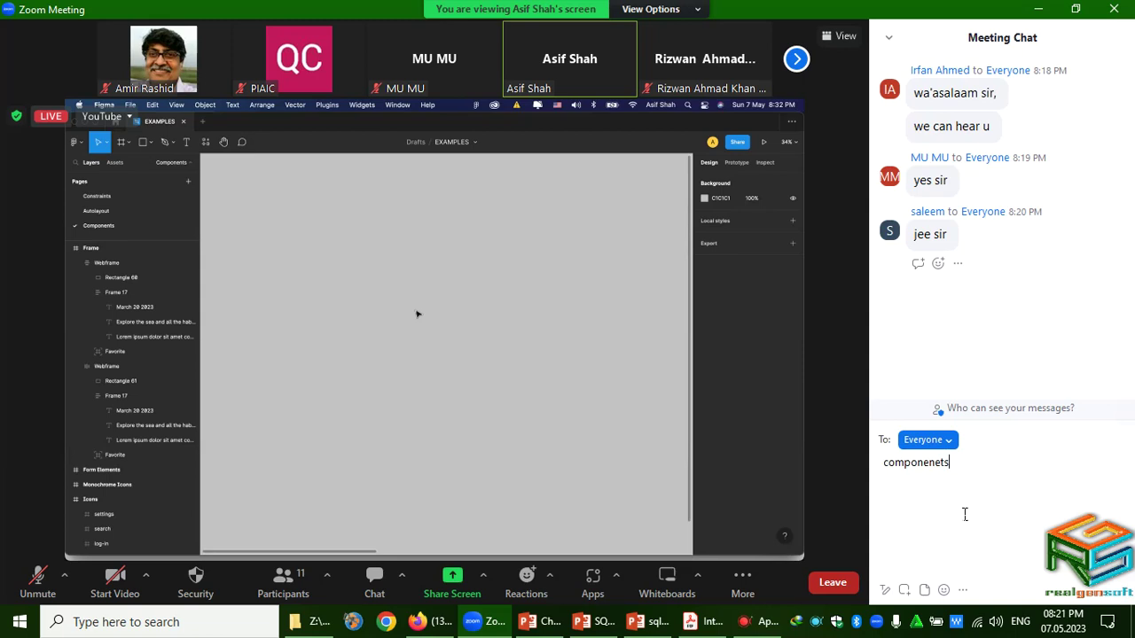
key("Return")
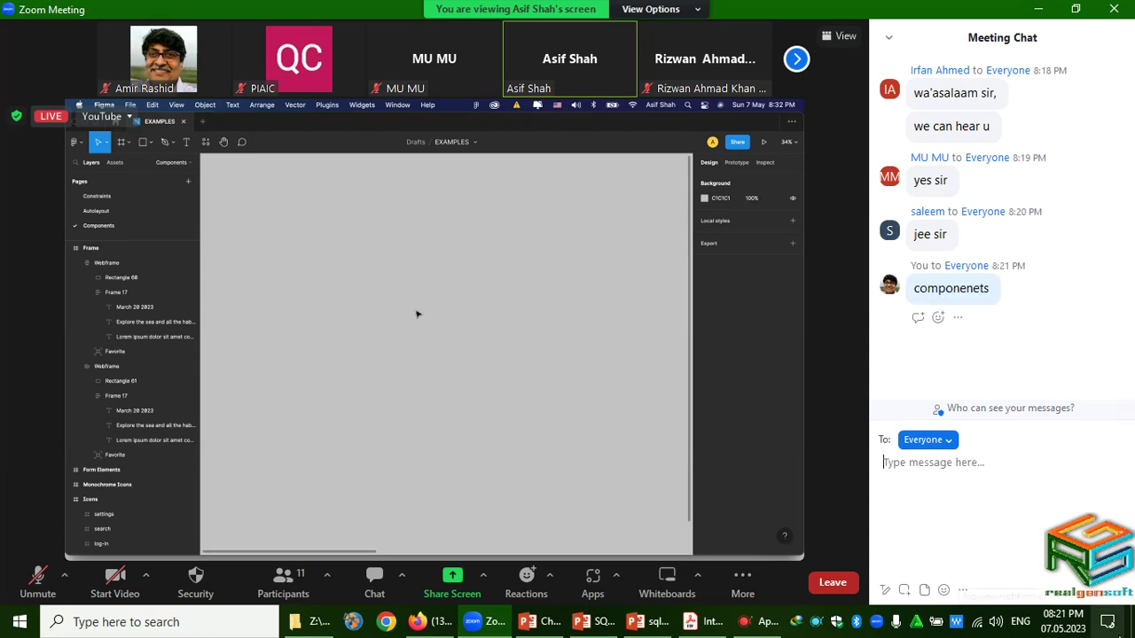
left_click(963, 590)
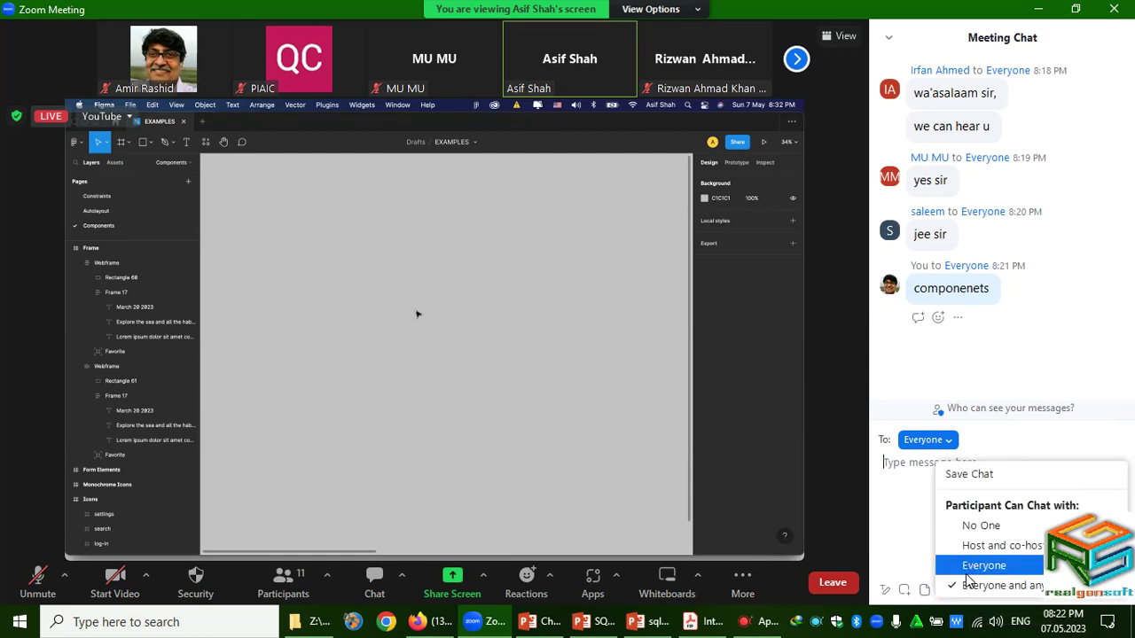
left_click(938, 583)
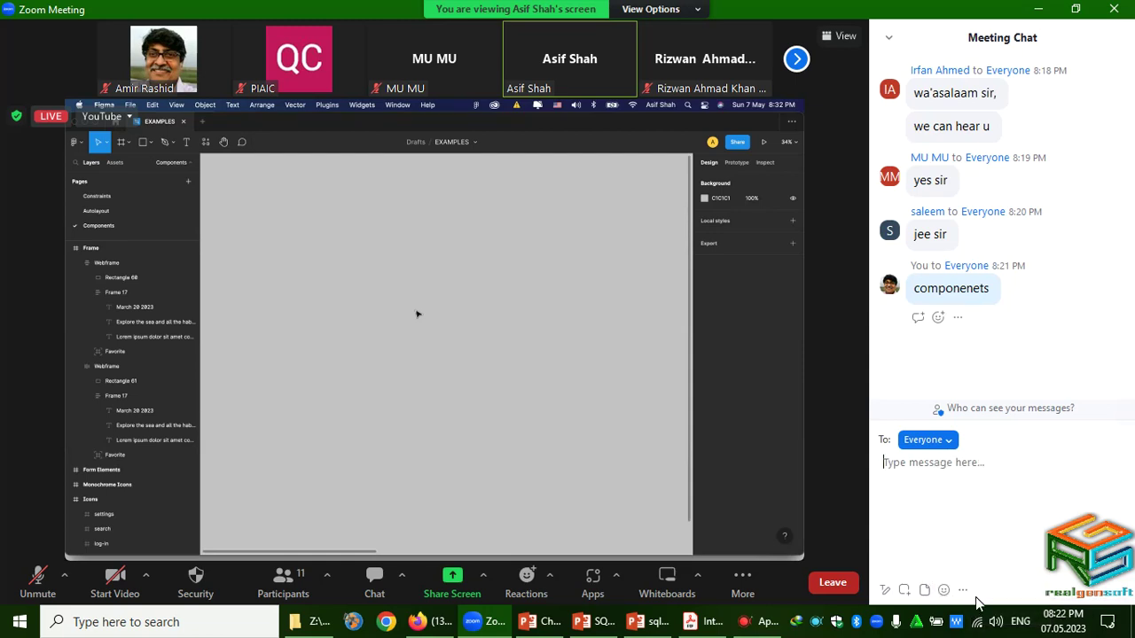
left_click(960, 590)
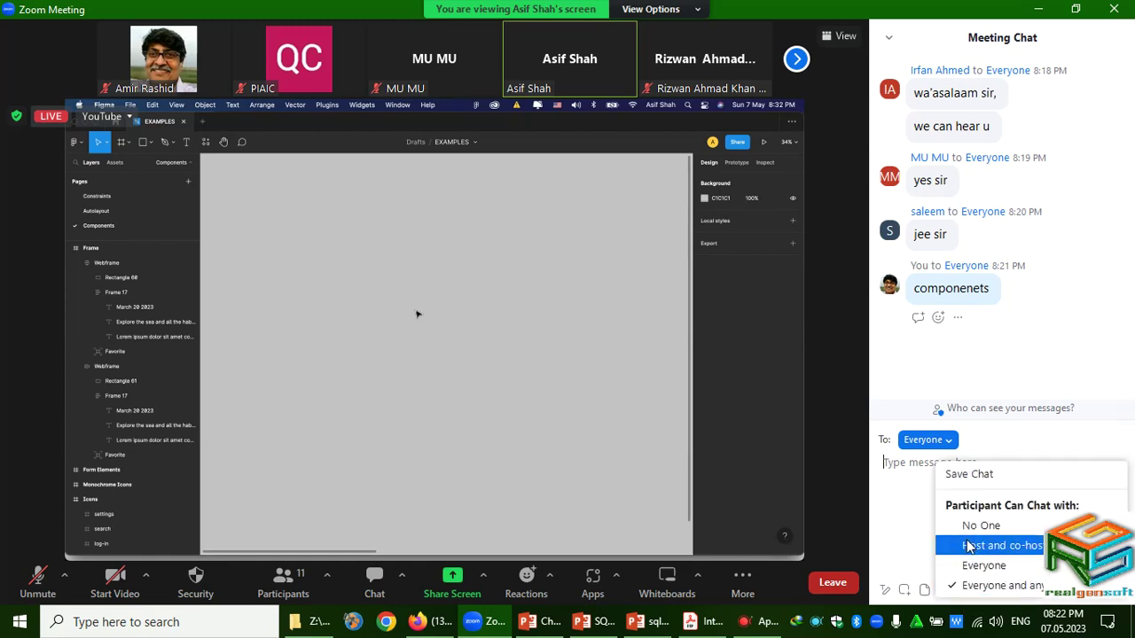
left_click(979, 477)
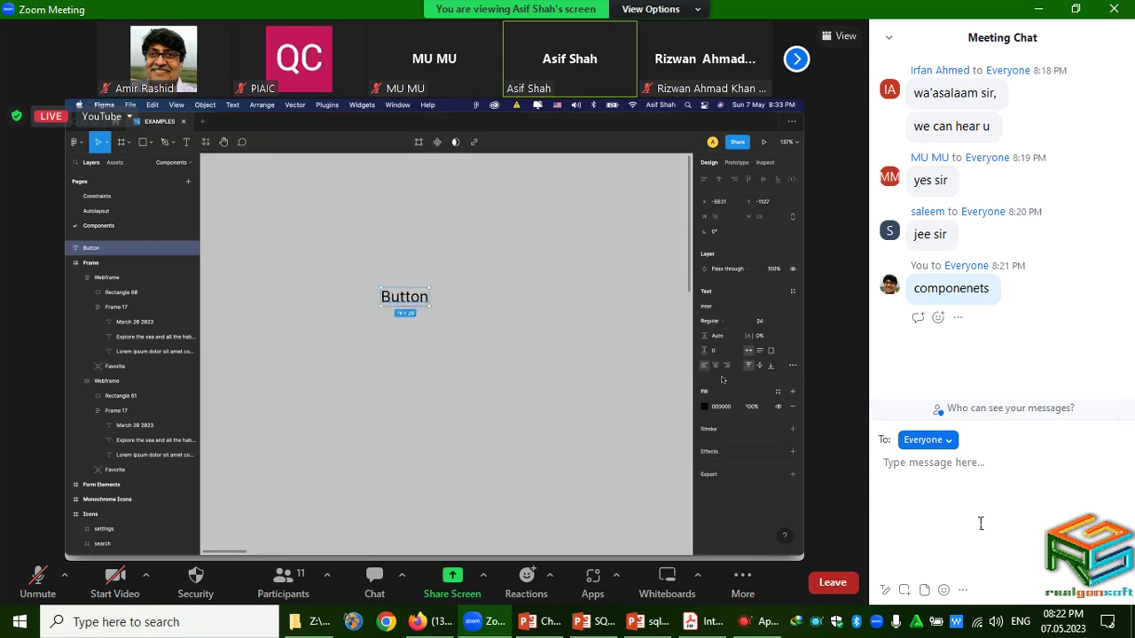
mouse_move(164, 59)
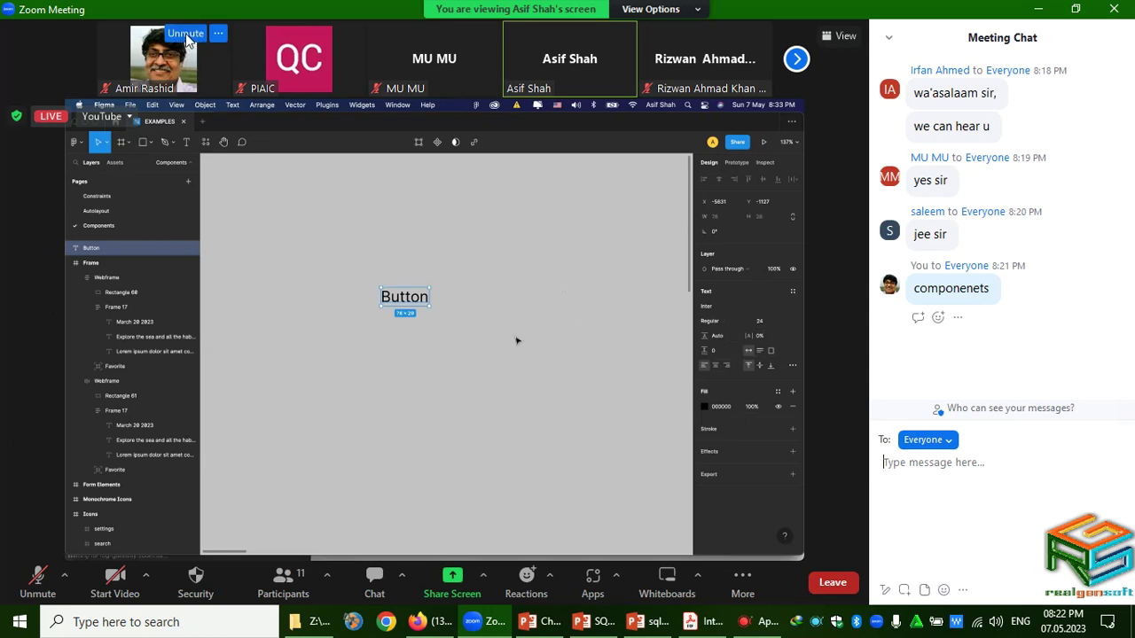
Step: Unmute your microphone in the Zoom meeting
left_click(185, 35)
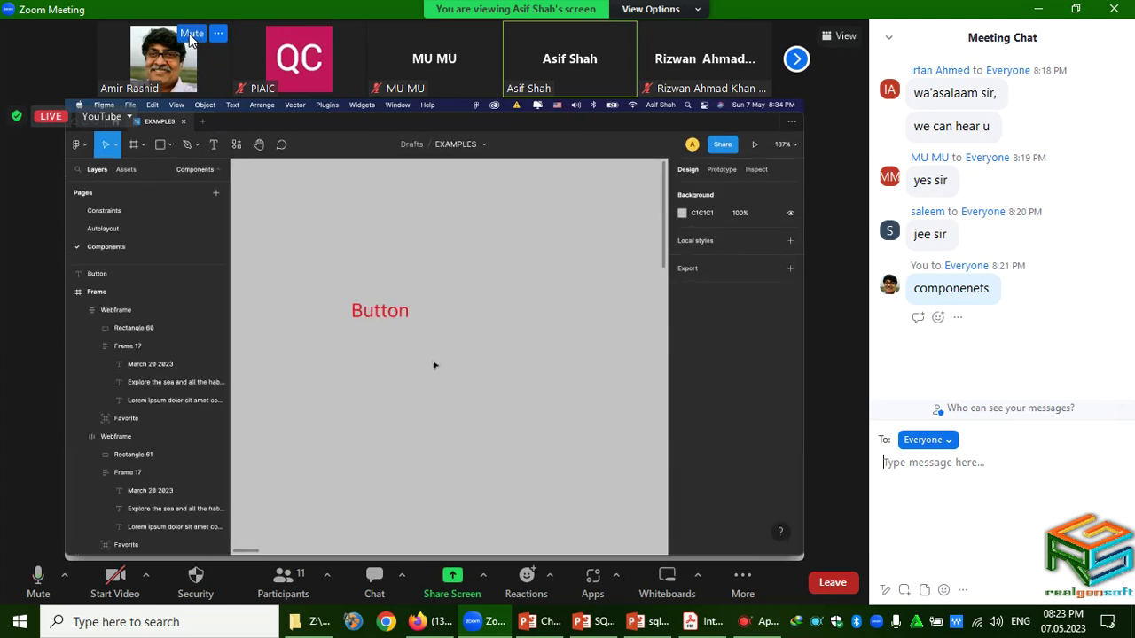
Step: Mute the microphone and move the cyan Button frame slightly right and down
left_click(189, 34)
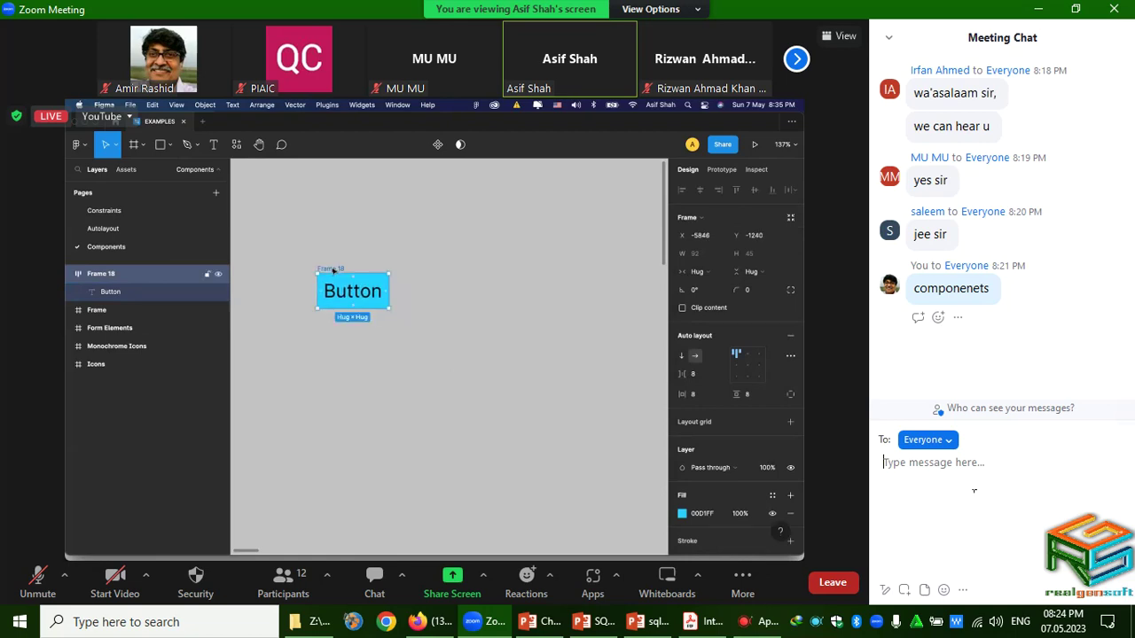
left_click_drag(333, 269, 355, 281)
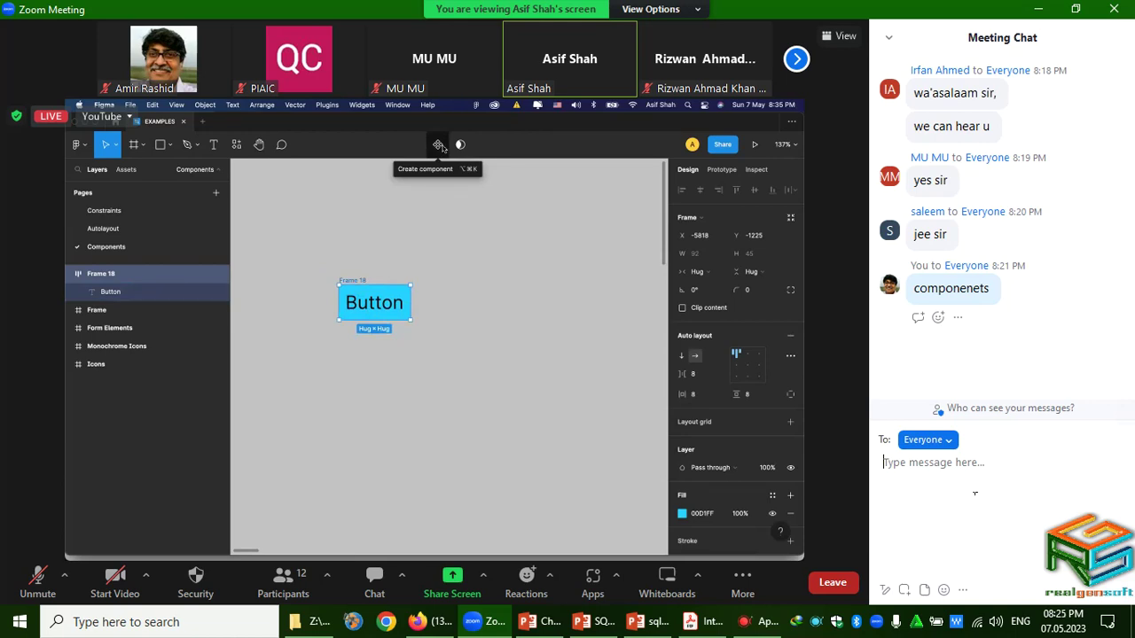
Step: Open and dismiss the Button frame's context menu twice without applying anything, then unmute with Alt+A
right_click(362, 290)
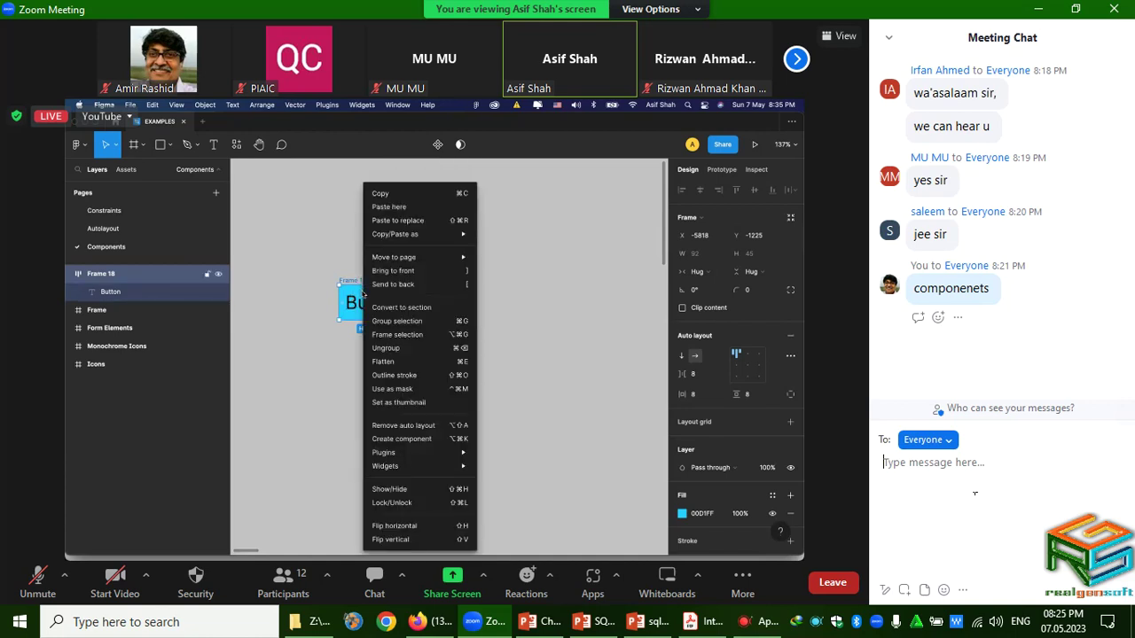
left_click(354, 290)
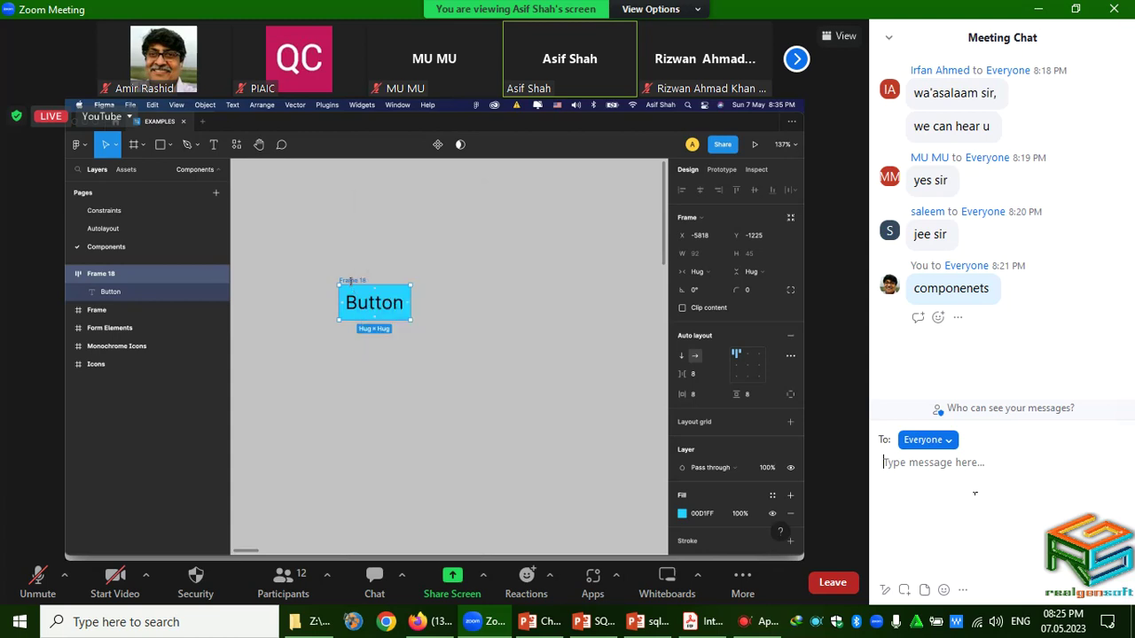
right_click(354, 288)
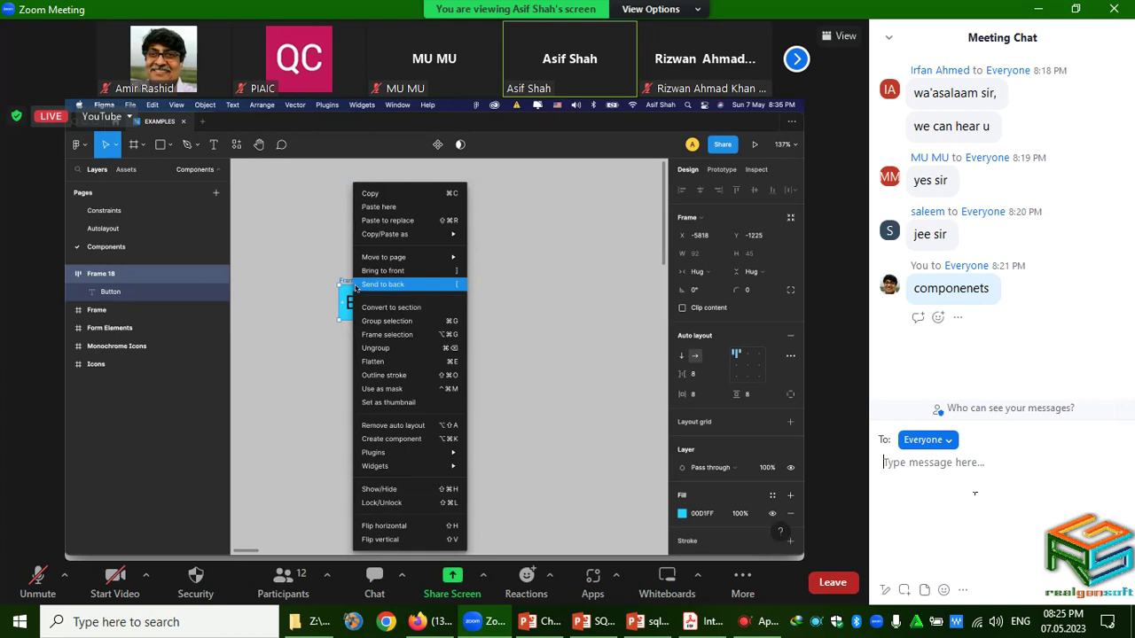
left_click(354, 287)
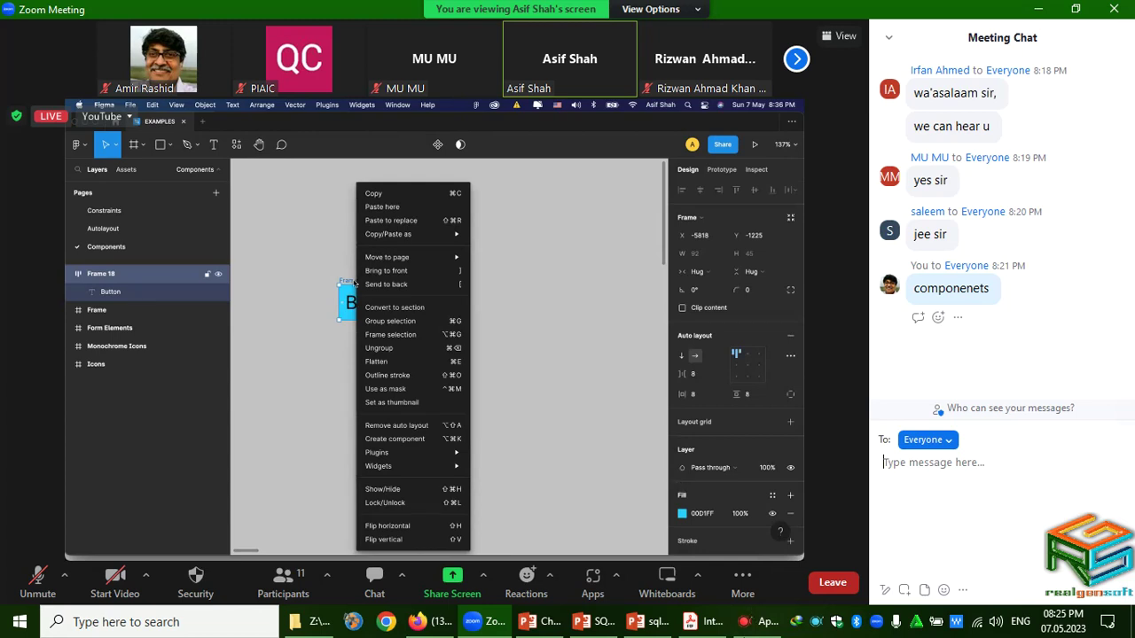
key("alt+a")
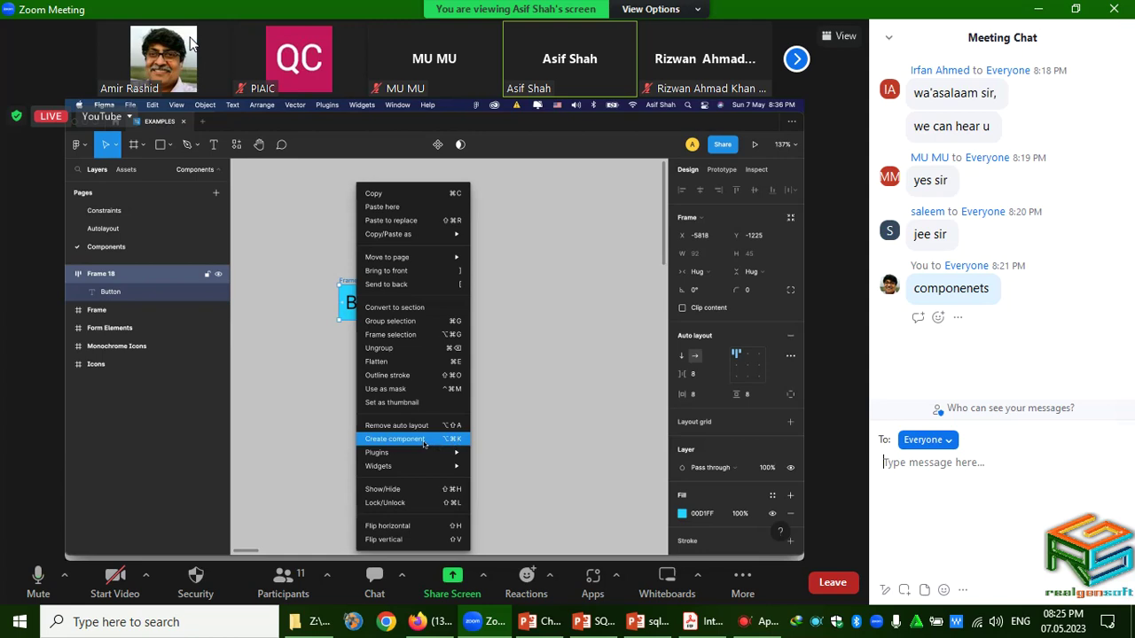
mouse_move(163, 55)
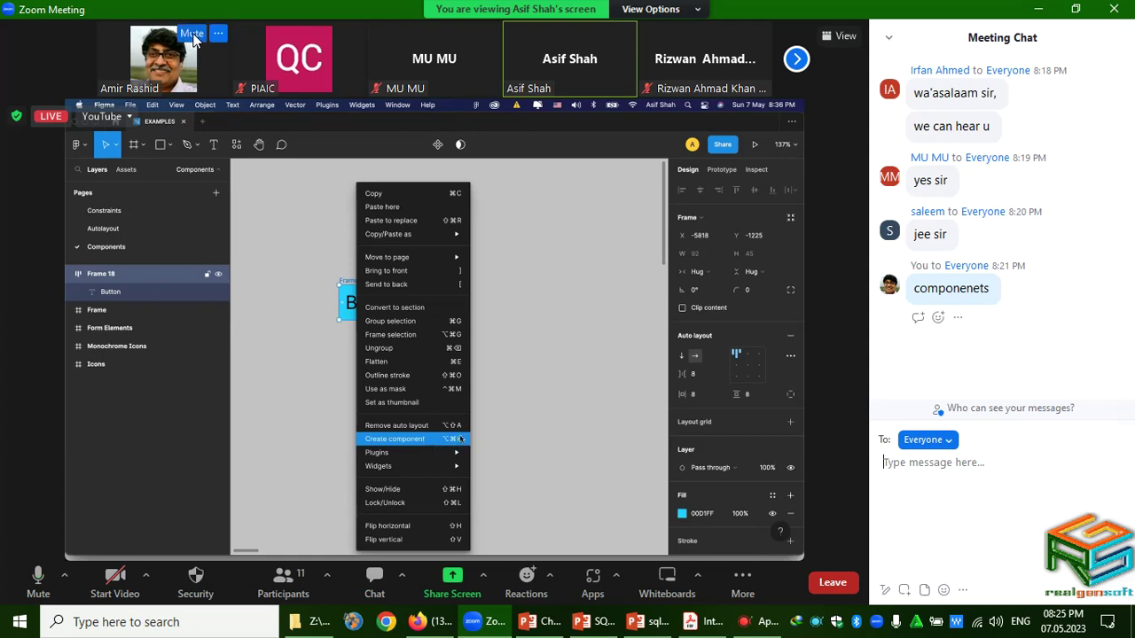
Step: Mute your microphone in the Zoom meeting again
left_click(193, 35)
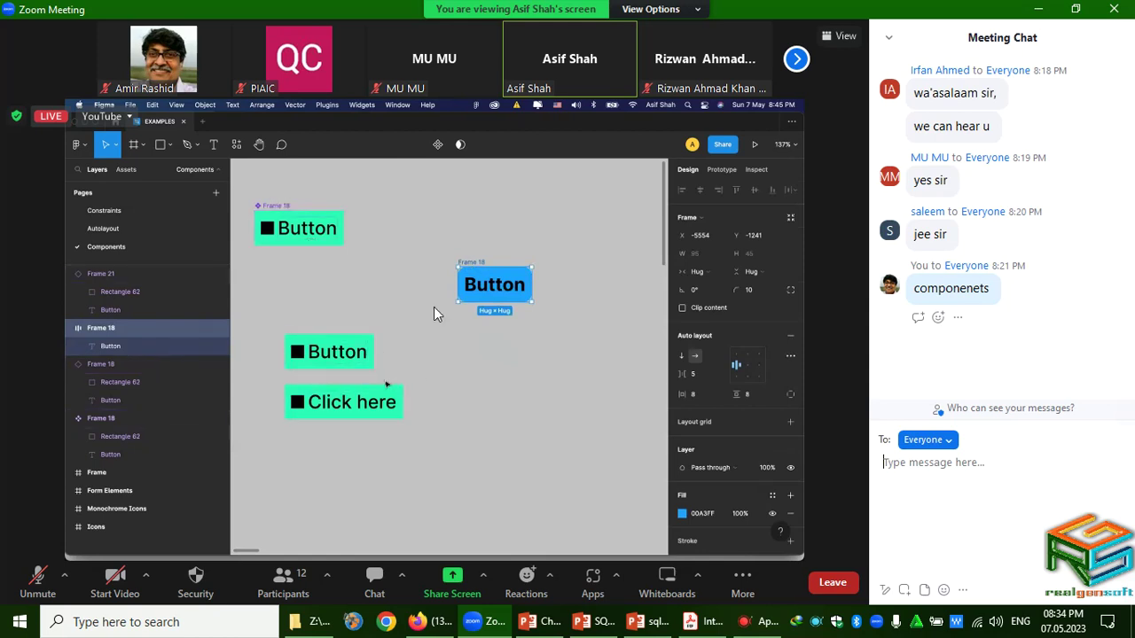
Step: Open the Zoom chat's 'Send chat to' recipient list
left_click(950, 440)
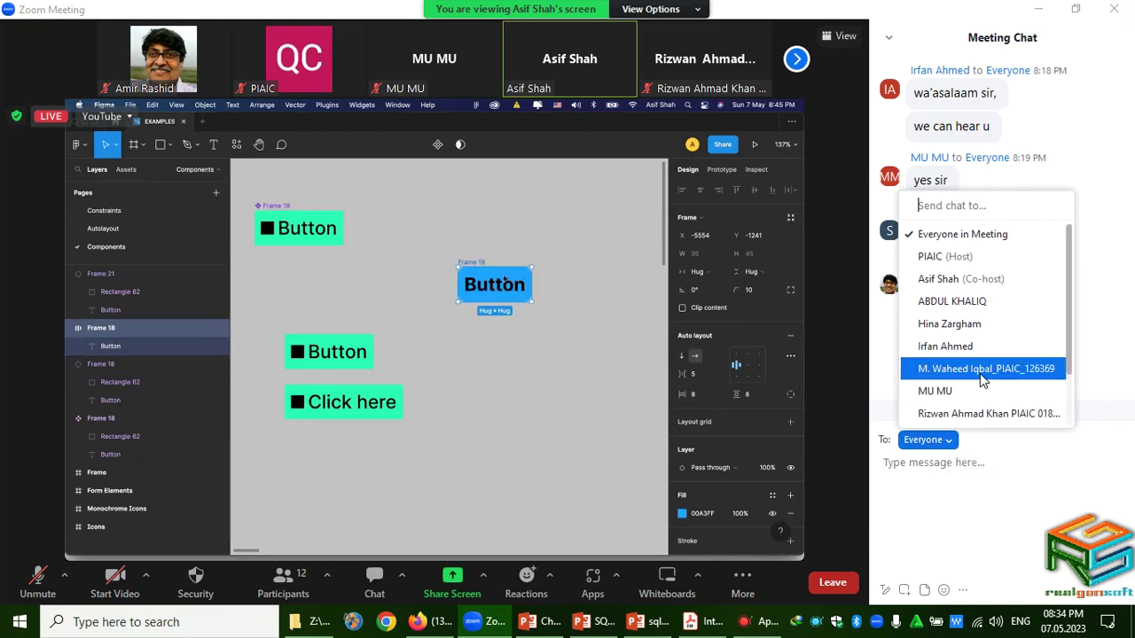
Step: Scroll the recipient list and close it with Everyone still selected
scroll(980, 383, "down", 1)
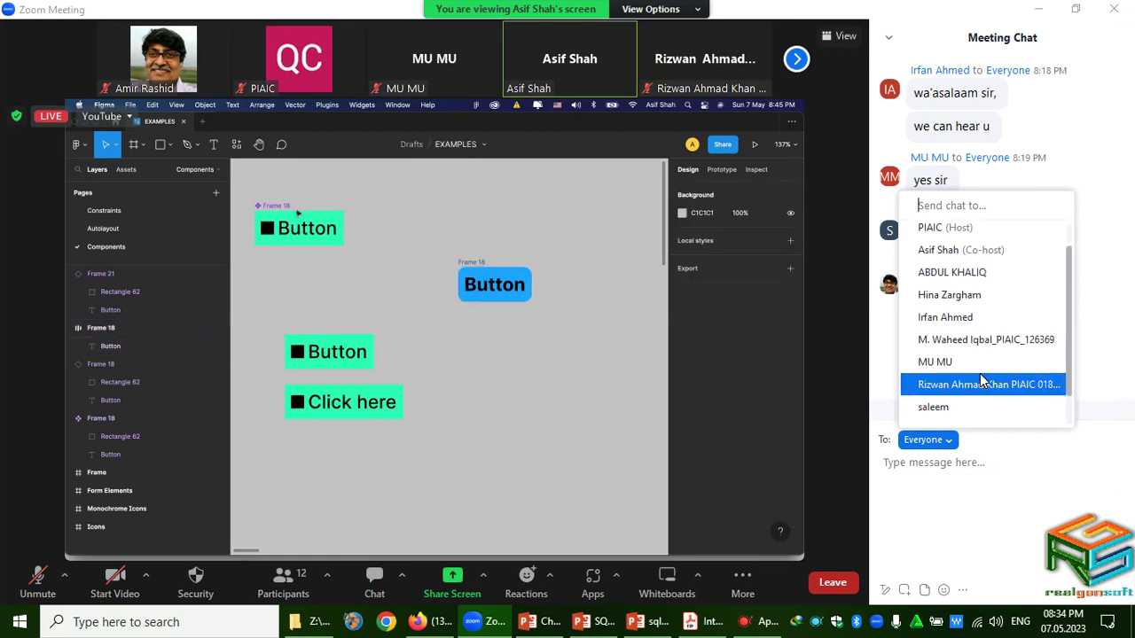
scroll(981, 380, "down", 1)
scroll(980, 373, "down", 1)
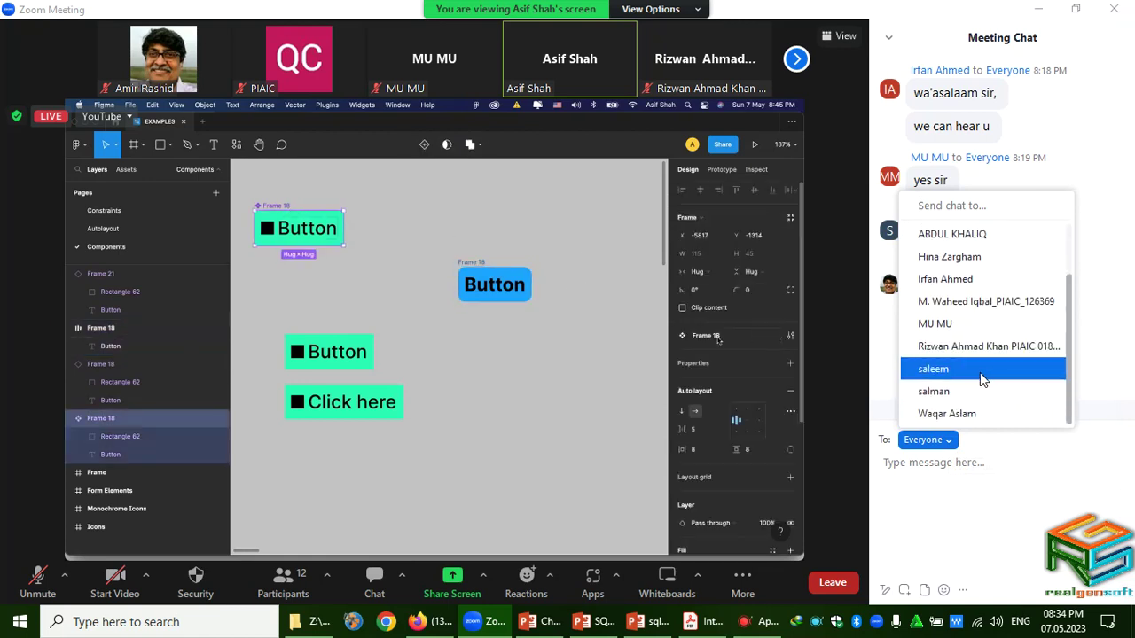
left_click(960, 484)
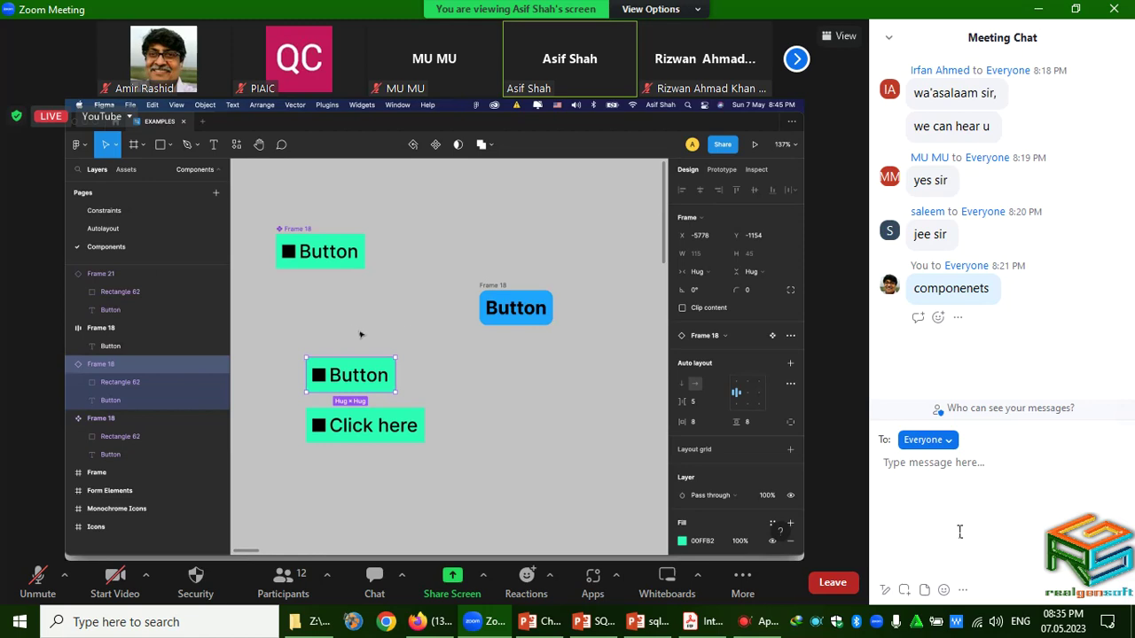
Step: Alt-drag a copy of the middle Button instance to the lower right, beside Click here
scroll(363, 337, "up", 2)
scroll(404, 351, "left", 1)
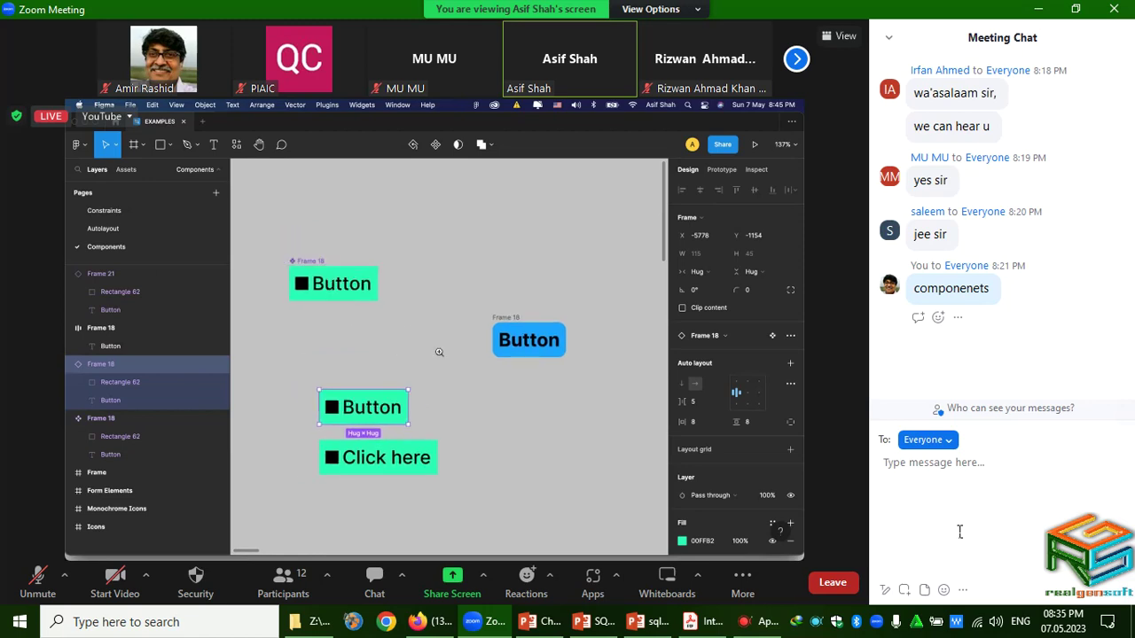
left_click(444, 352)
scroll(448, 333, "down", 2)
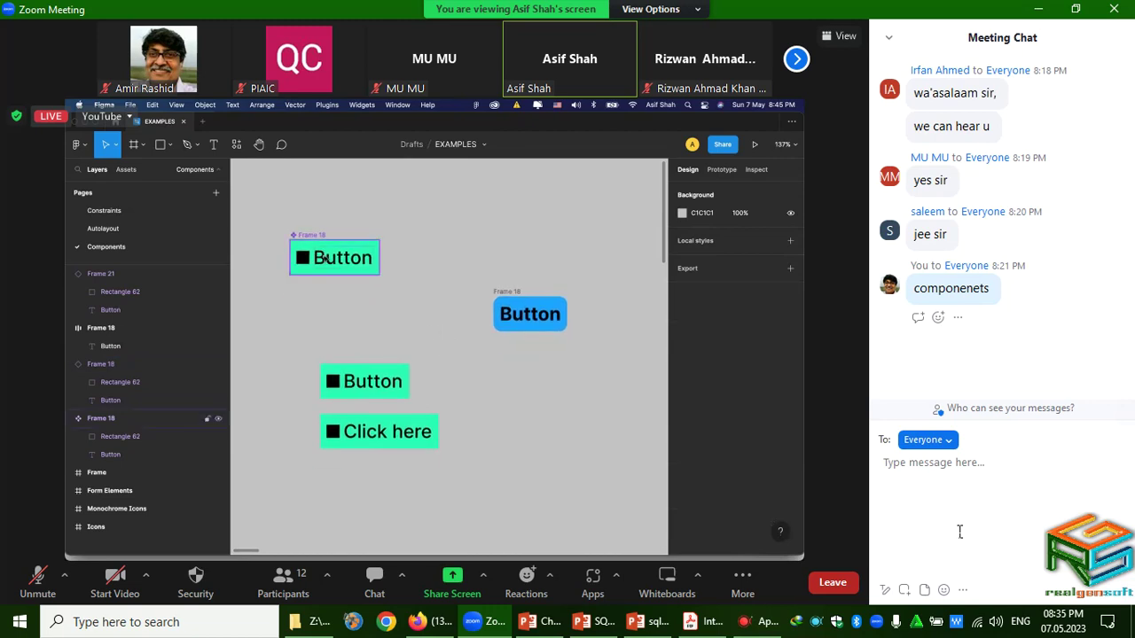
left_click(365, 388)
scroll(392, 389, "left", 1)
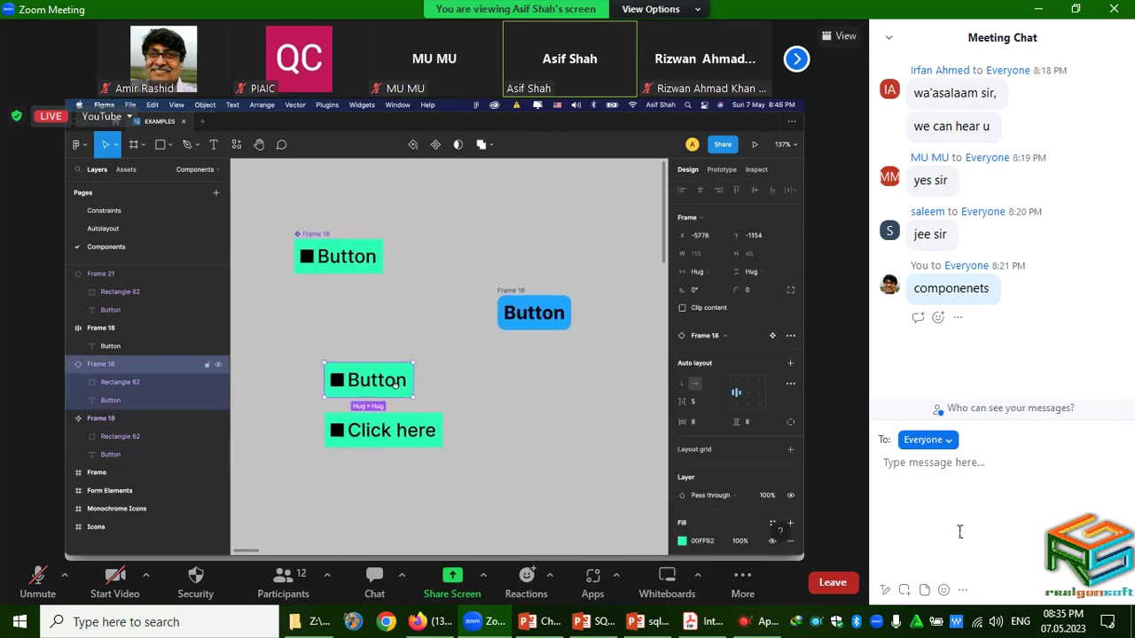
left_click_drag(395, 382, 550, 432)
scroll(532, 432, "right", 3)
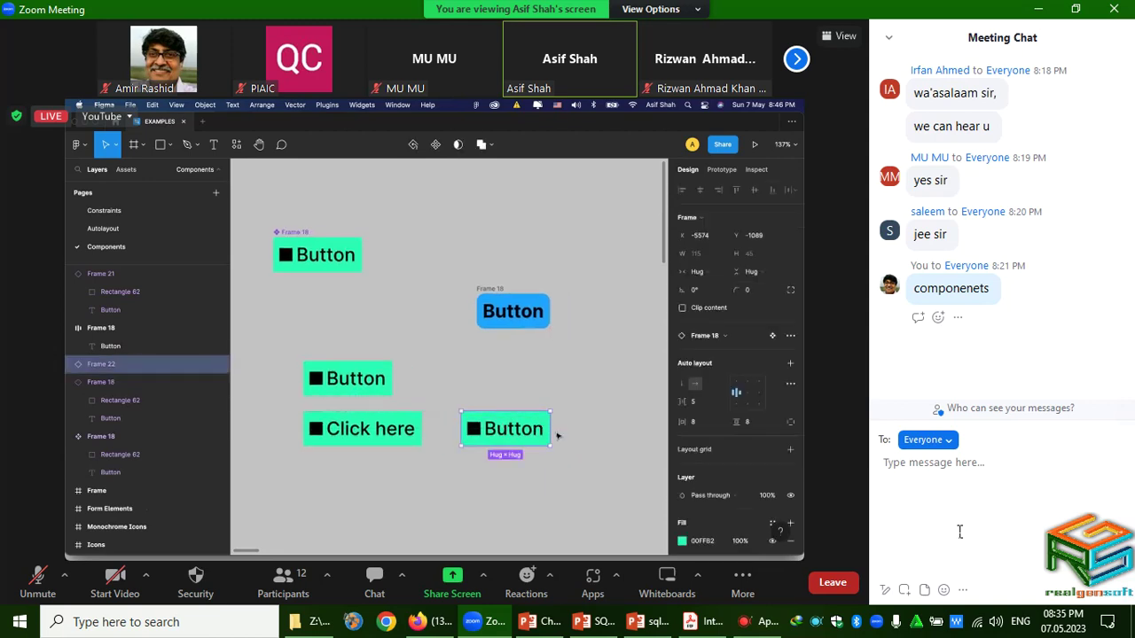
Step: Scale the copied Button proportionally to about 204×80, then return to the Move tool
key("k")
left_click_drag(551, 446, 590, 473)
left_click(568, 506)
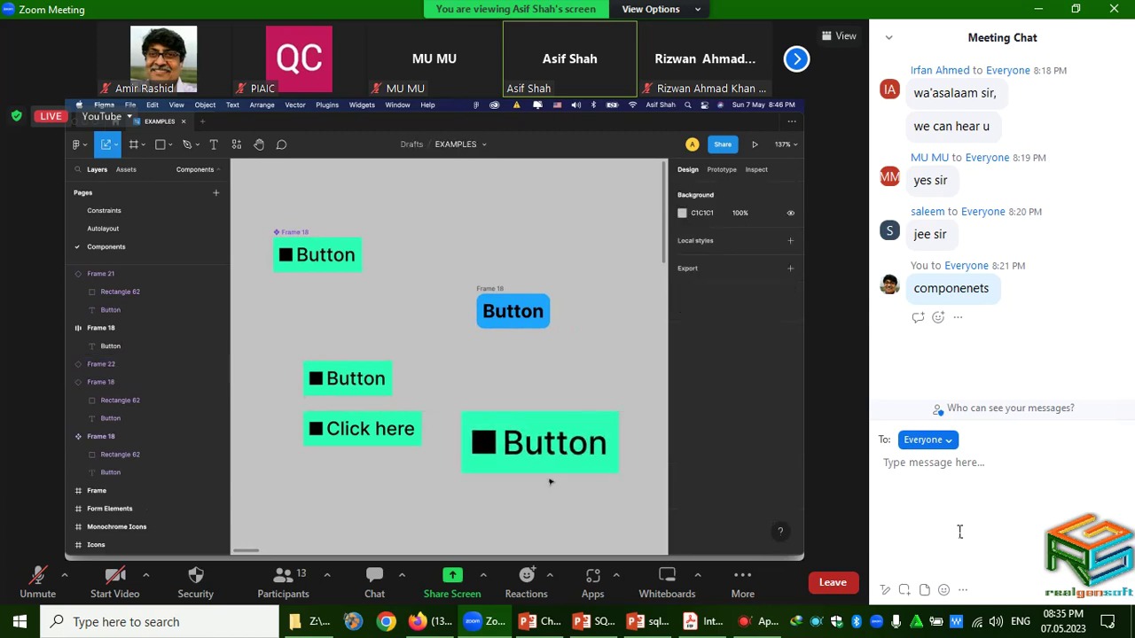
left_click(512, 435)
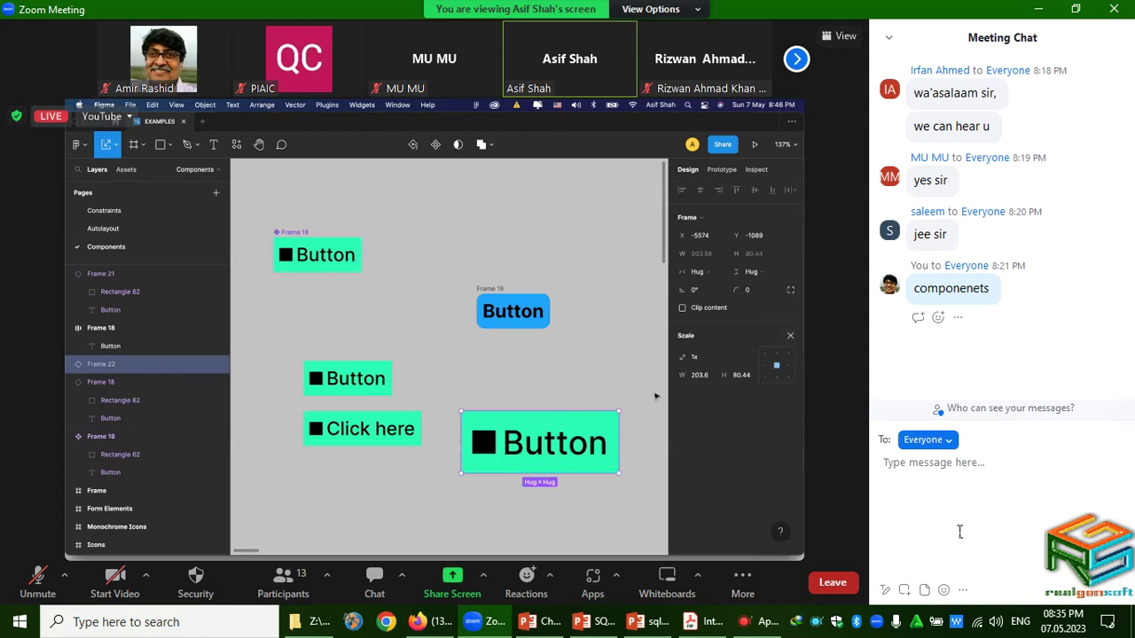
key("v")
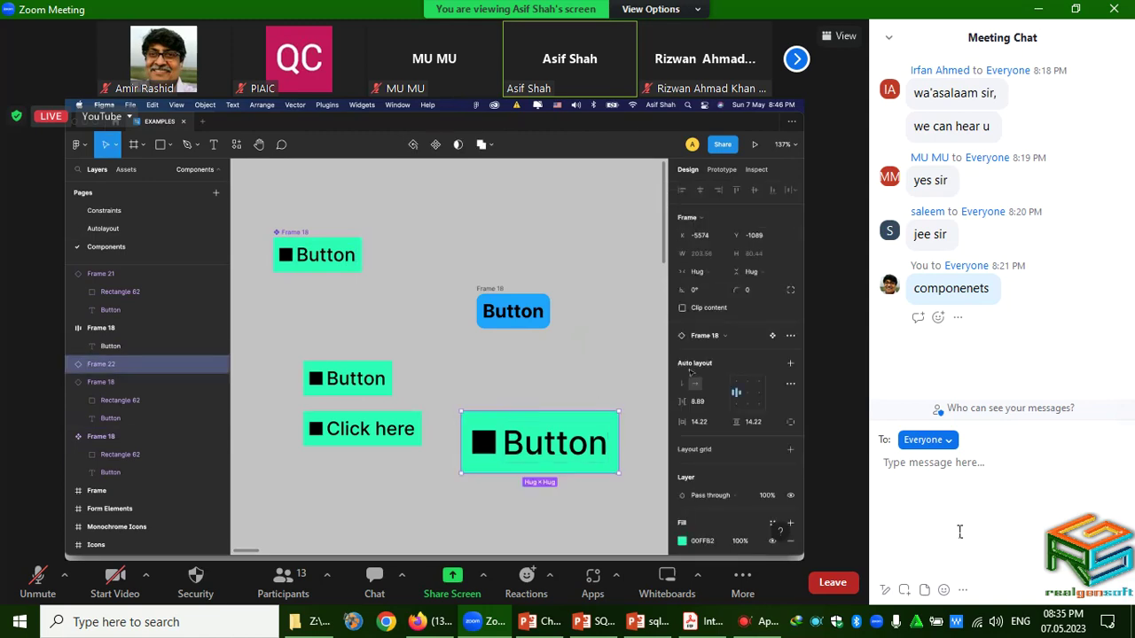
left_click(790, 335)
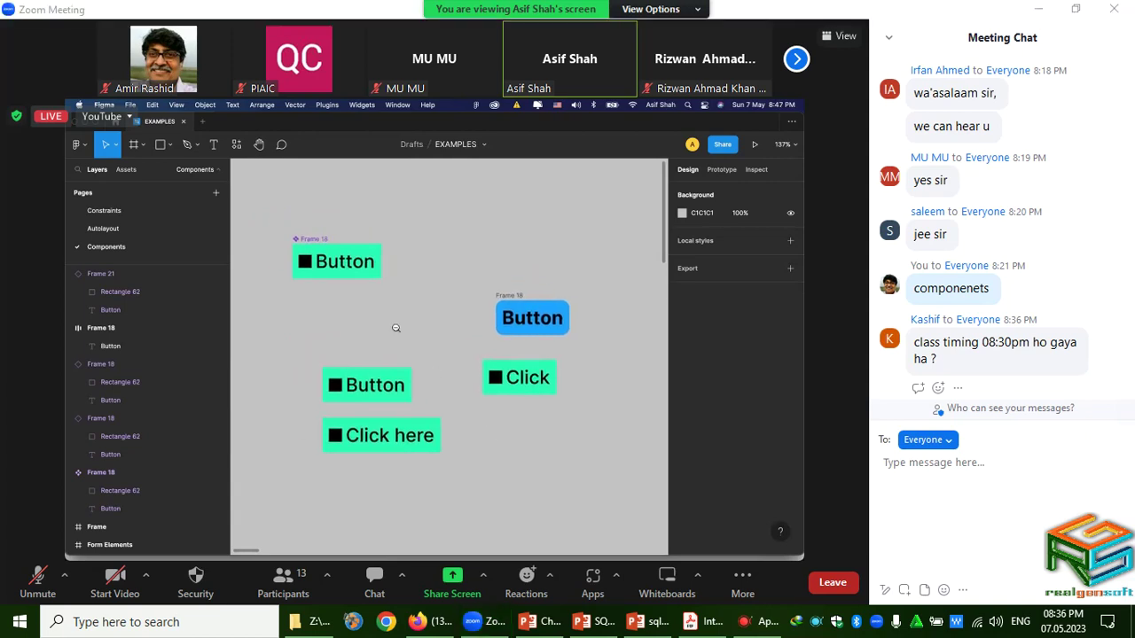
Step: Bring the Zoom meeting chat window into focus
left_click(1000, 512)
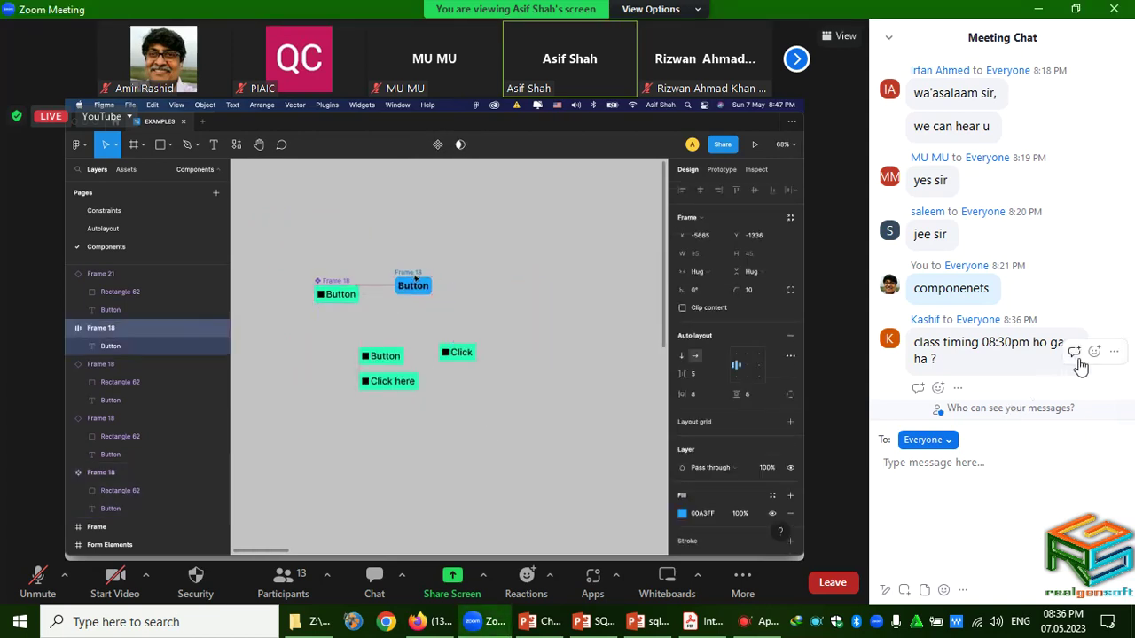
Step: Reply 'no' in Zoom's Meeting Chat to the question about the class timing
left_click(1078, 354)
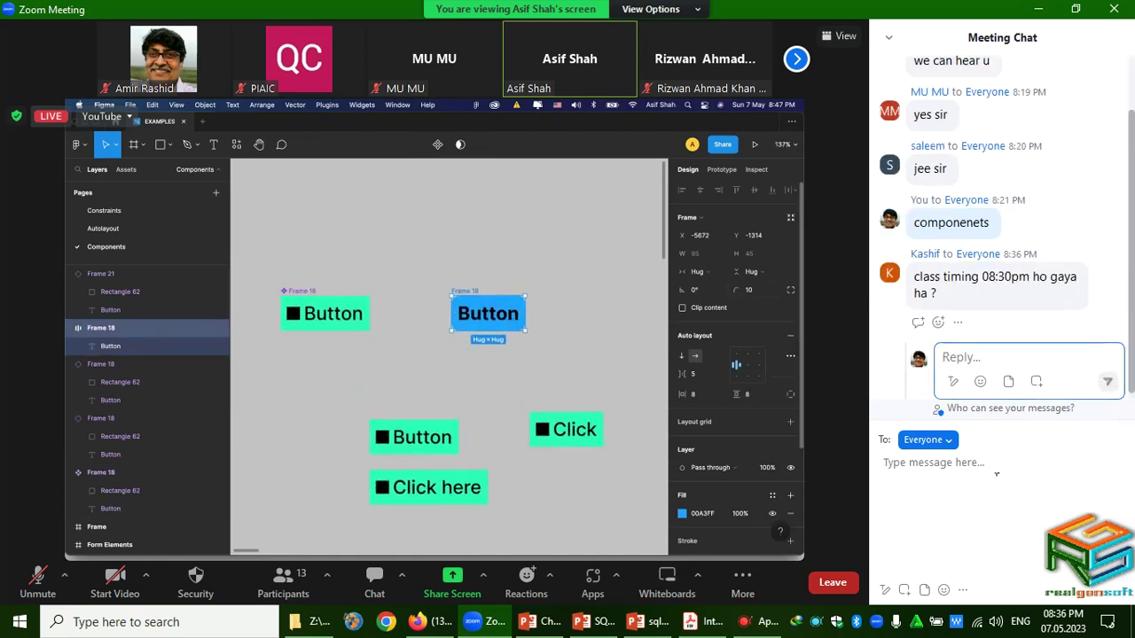
type("no")
key("Return")
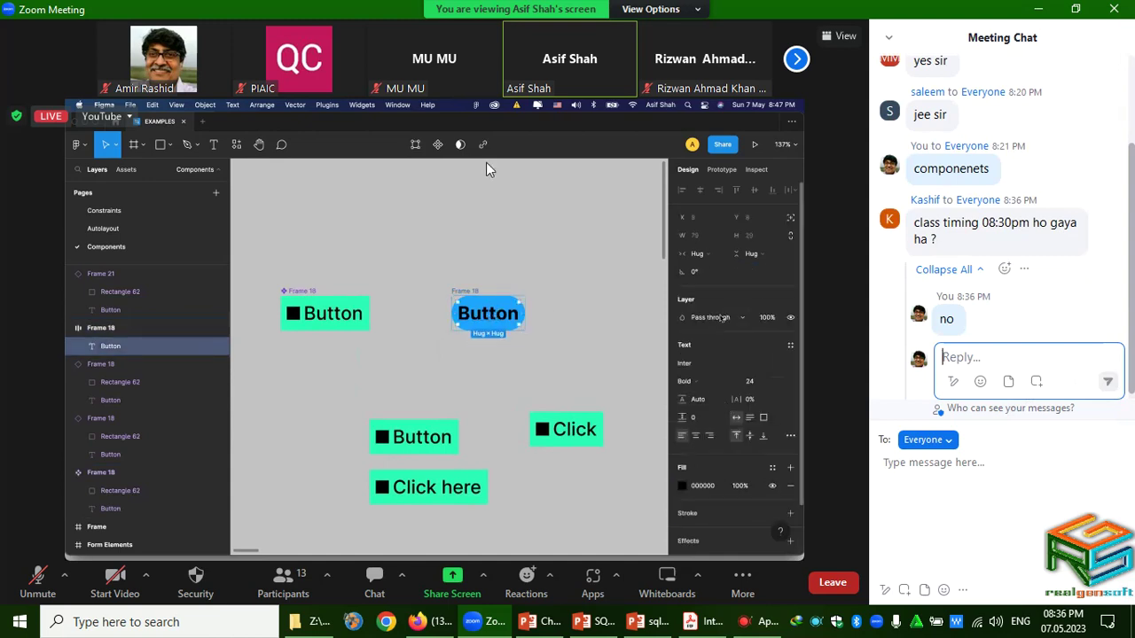
Step: Save the Zoom meeting chat to a file with Save Chat
left_click(963, 589)
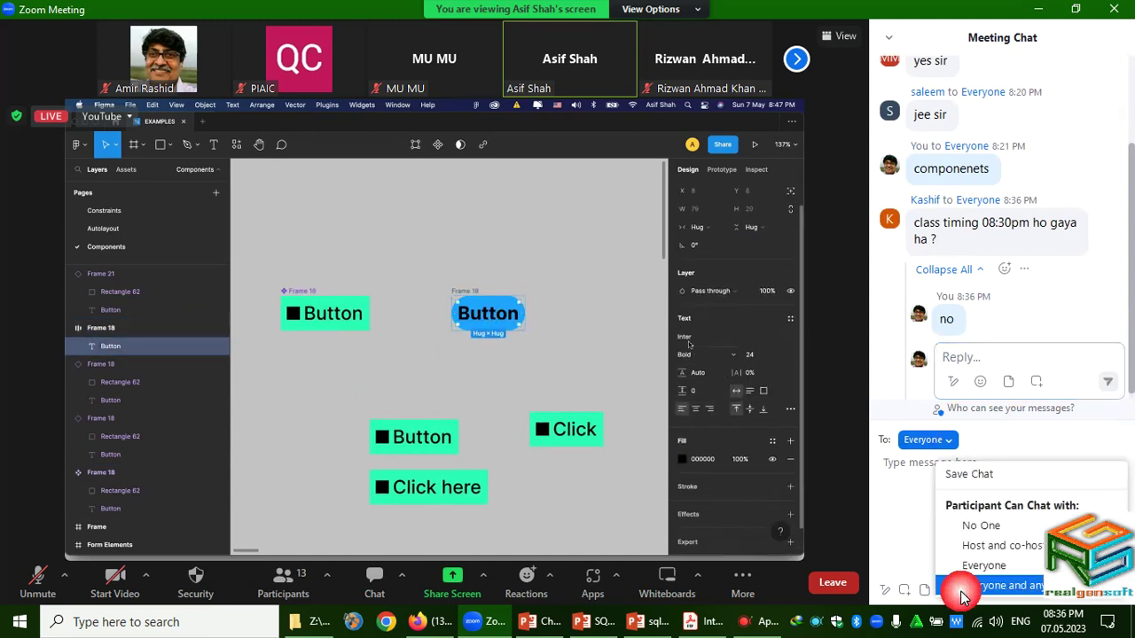
left_click(966, 476)
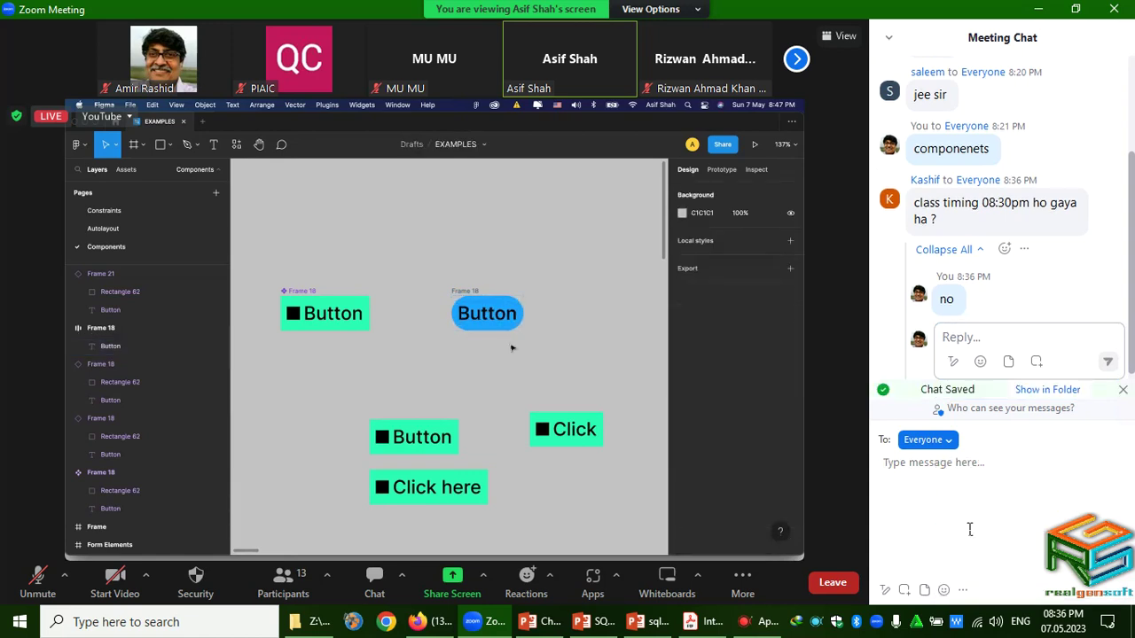
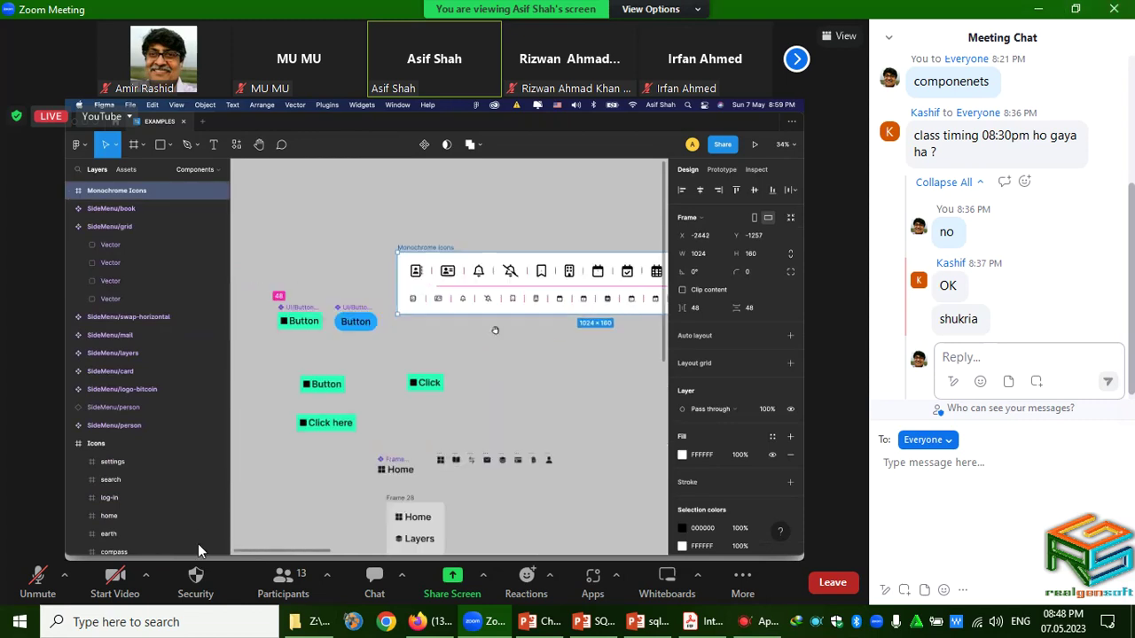
Step: Save the meeting chat to a file from the chat panel's More (…) options
left_click(966, 592)
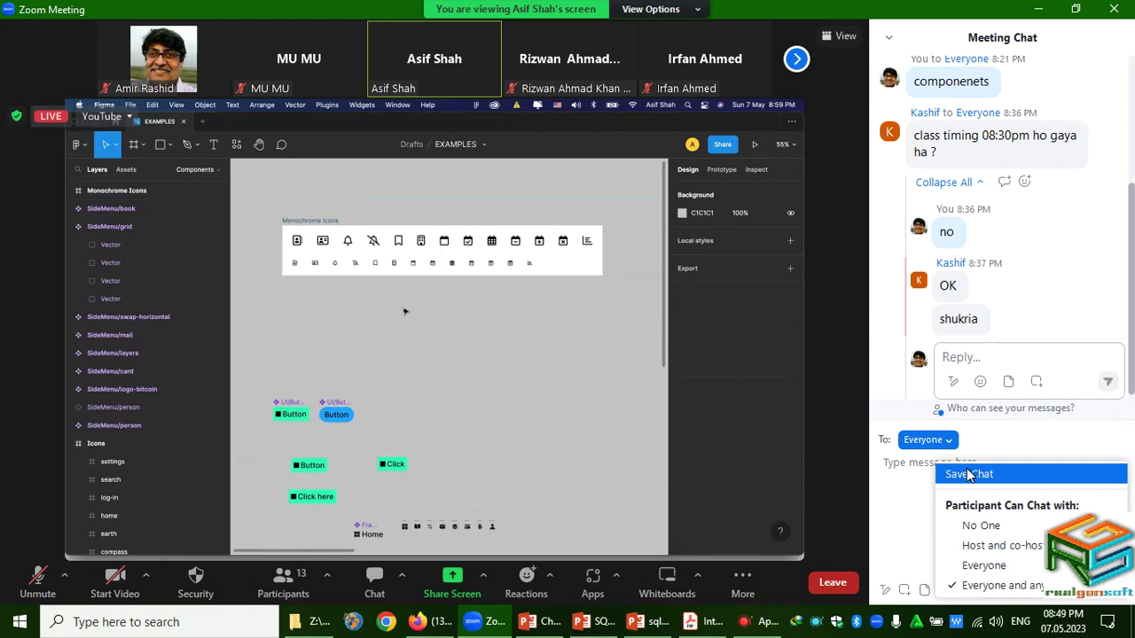
left_click(968, 475)
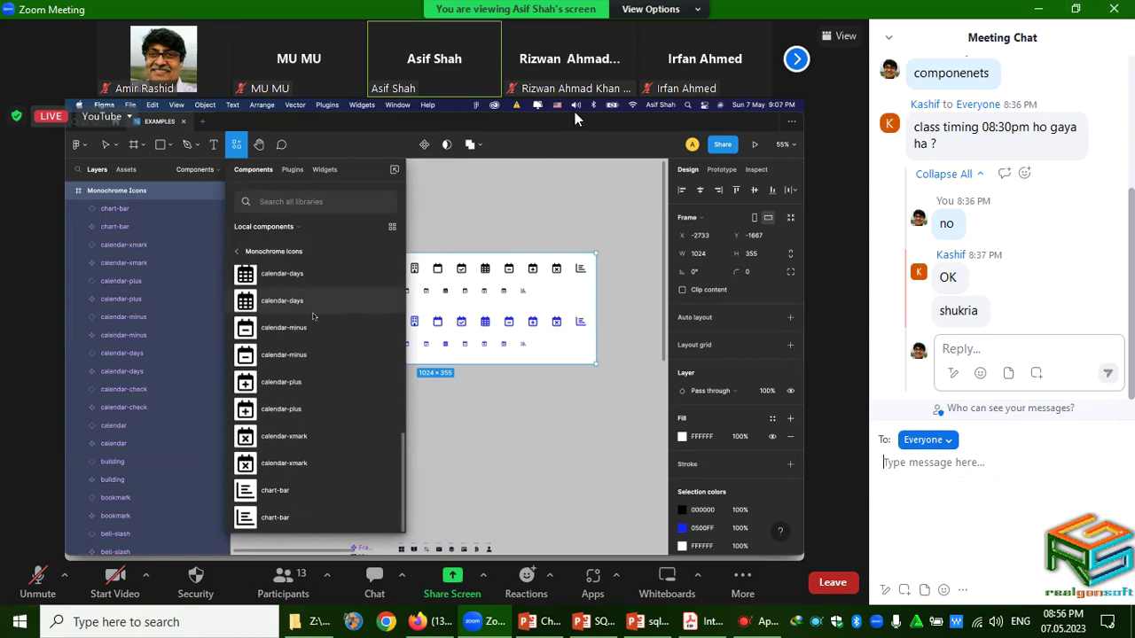
left_click(794, 62)
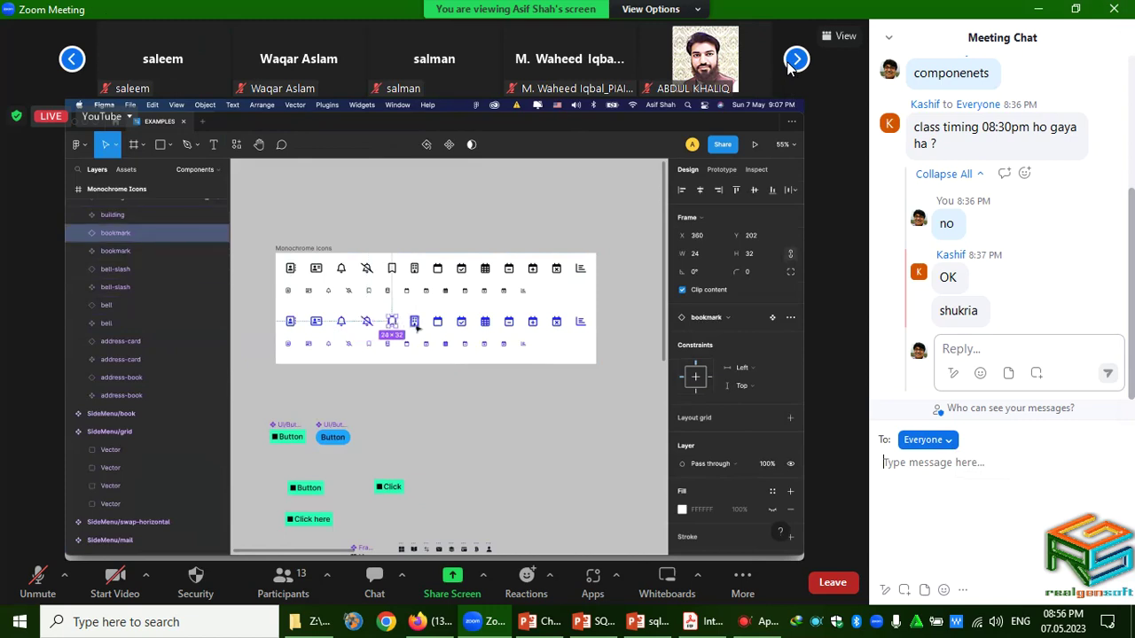
left_click(789, 60)
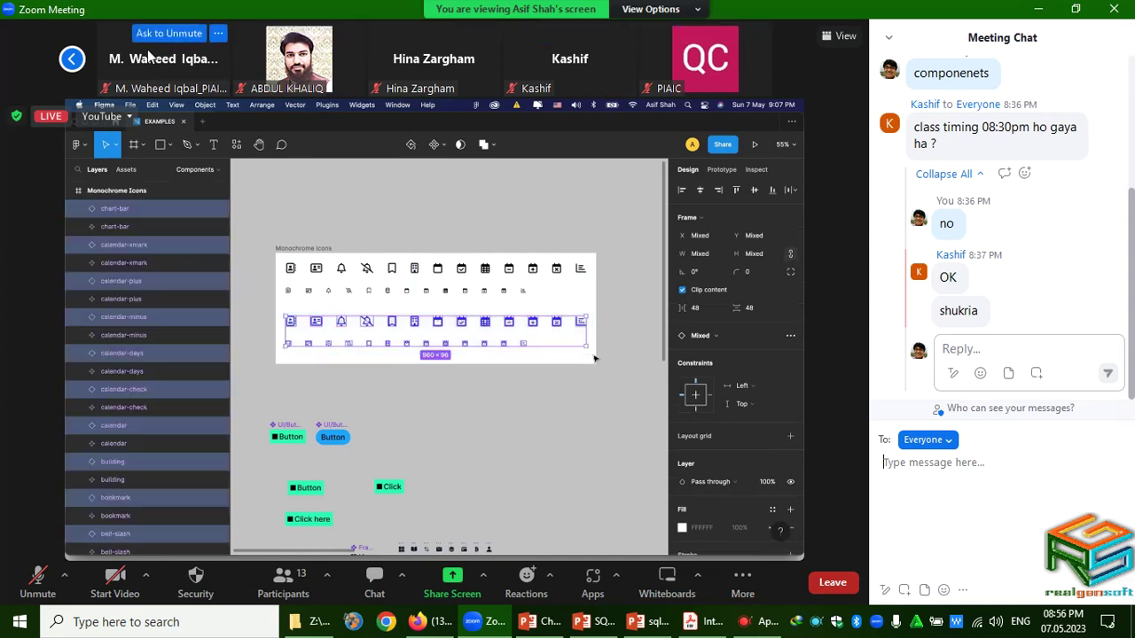
left_click(70, 60)
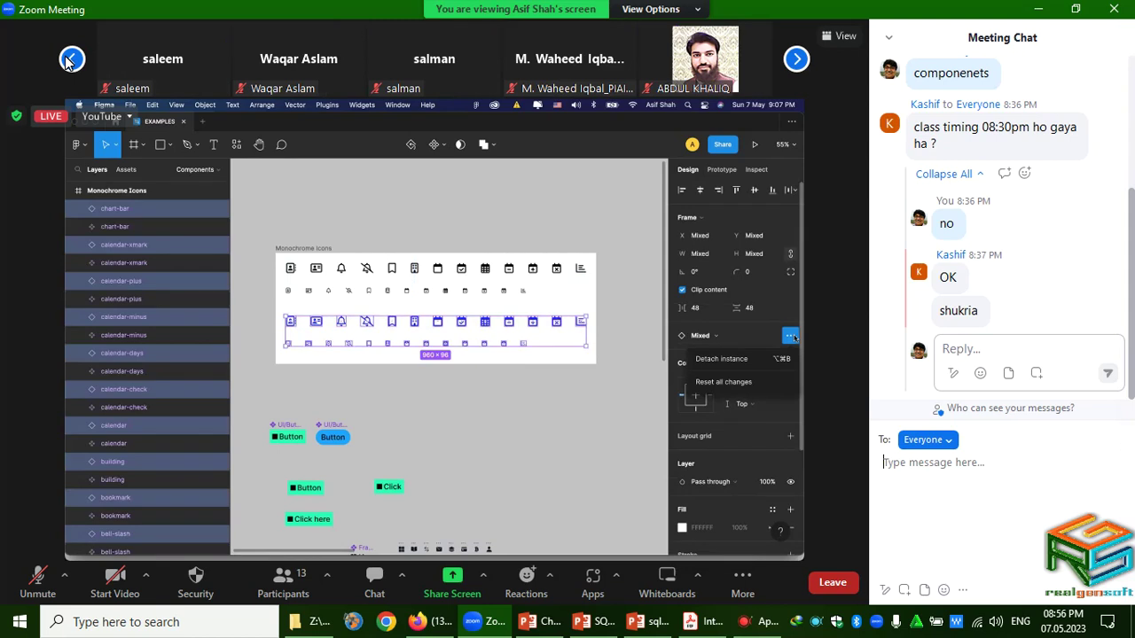
left_click(70, 60)
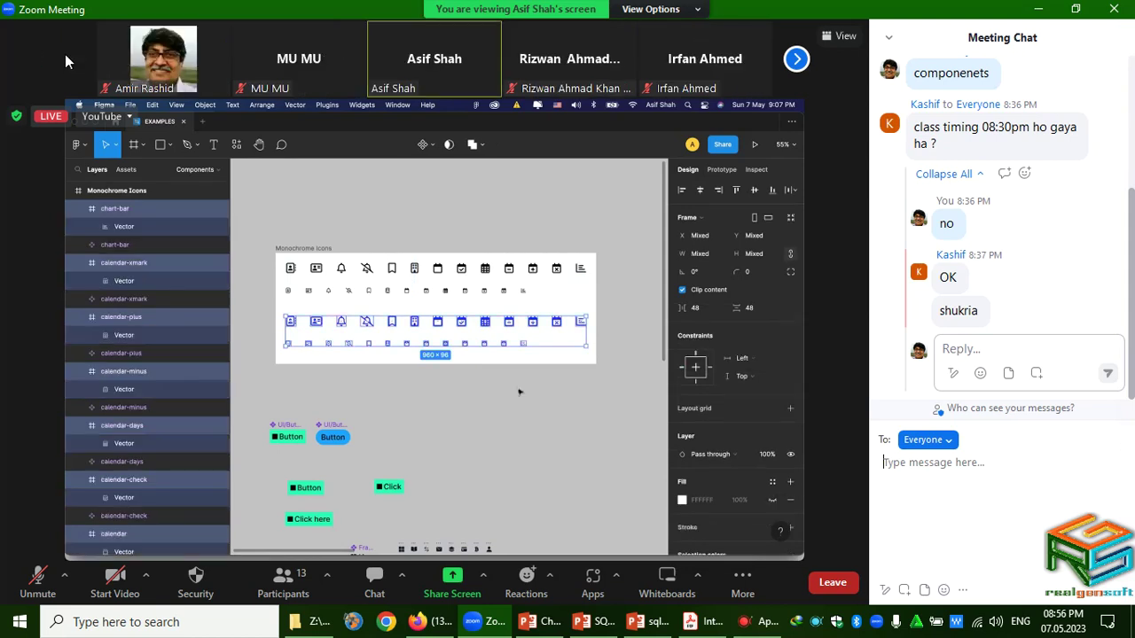
Step: Choose Save Chat from the chat's More menu, then put the cursor in the message box
left_click(963, 591)
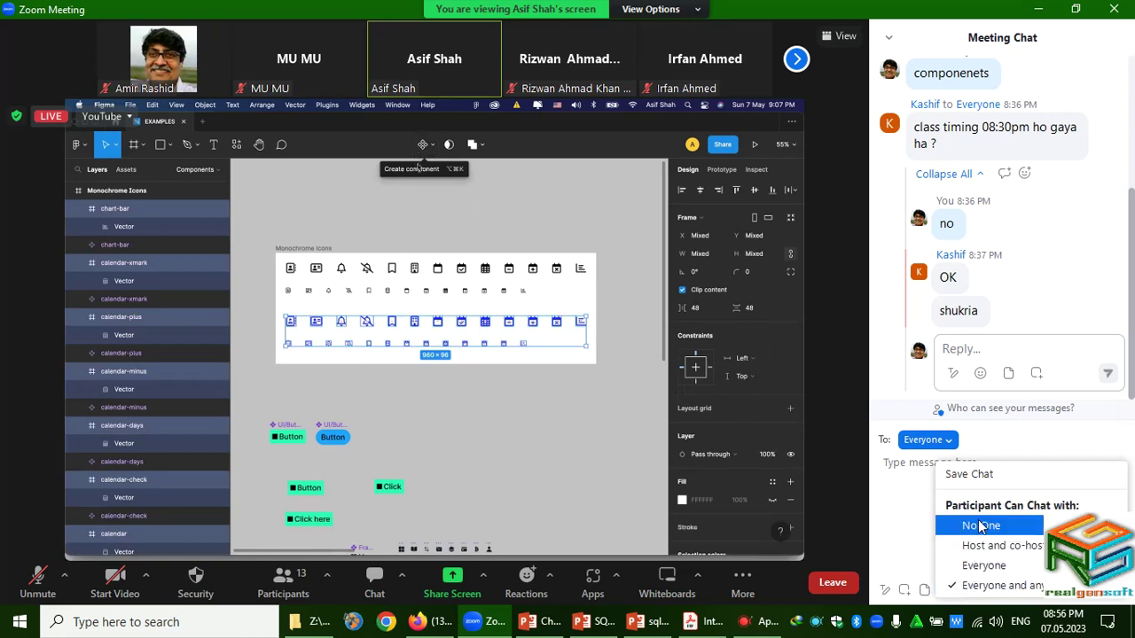
left_click(970, 476)
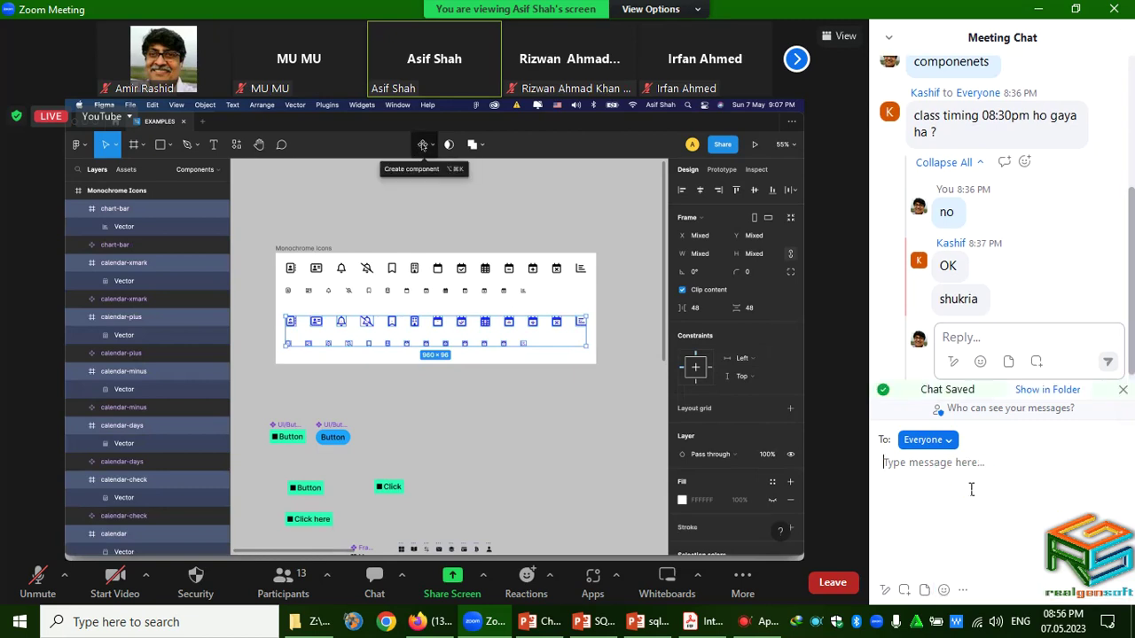
left_click(963, 505)
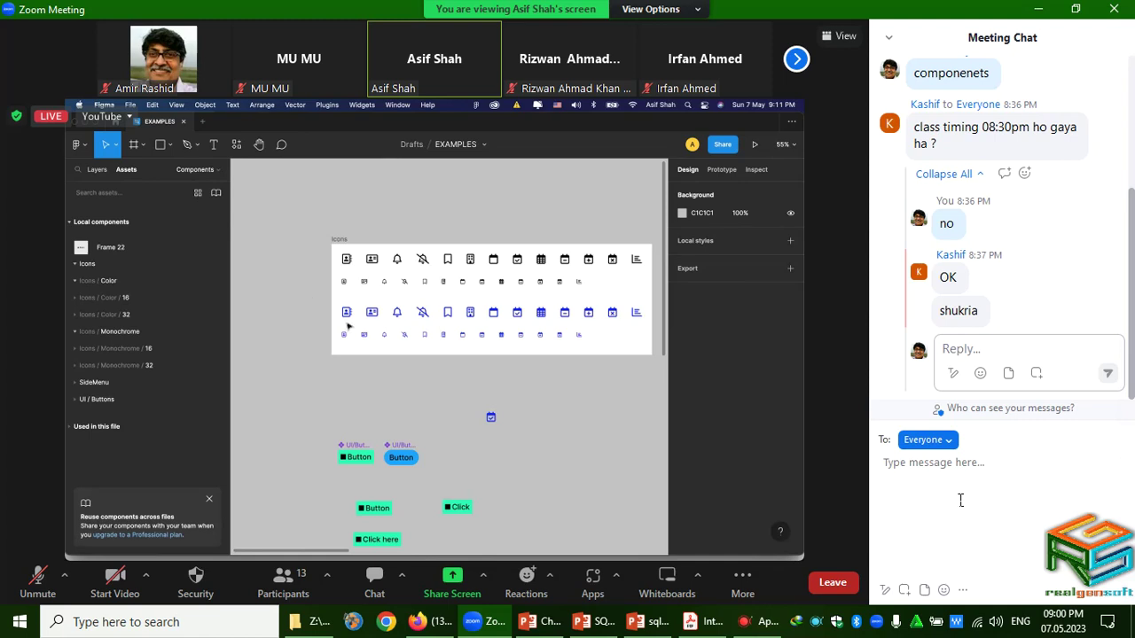
scroll(390, 335, "down", 2)
left_click_drag(398, 343, 418, 314)
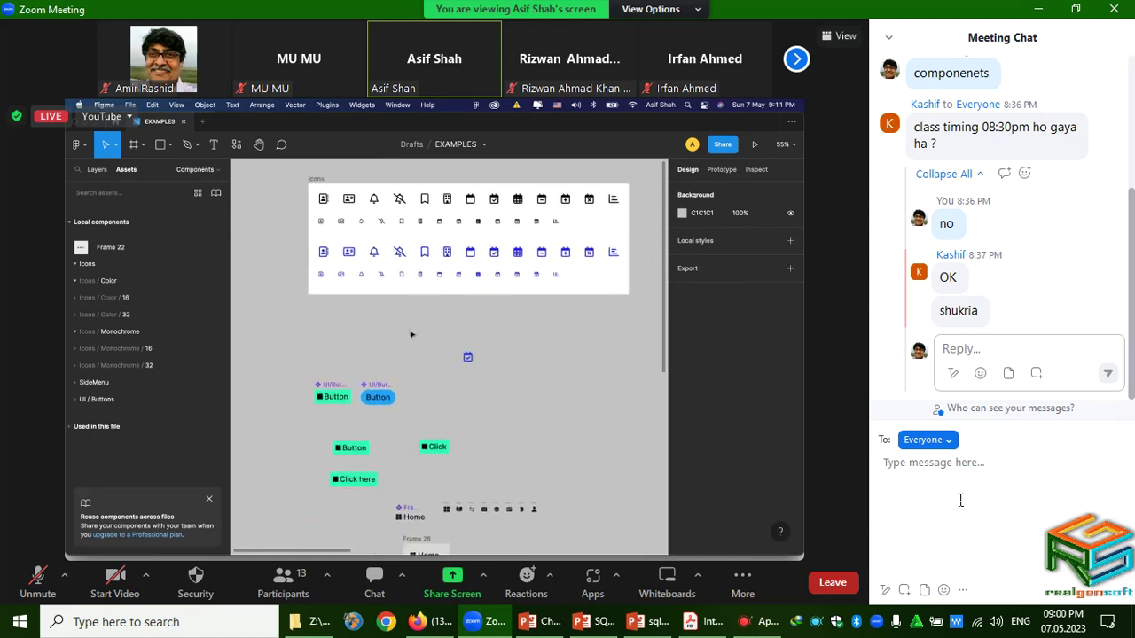
left_click_drag(403, 327, 418, 299)
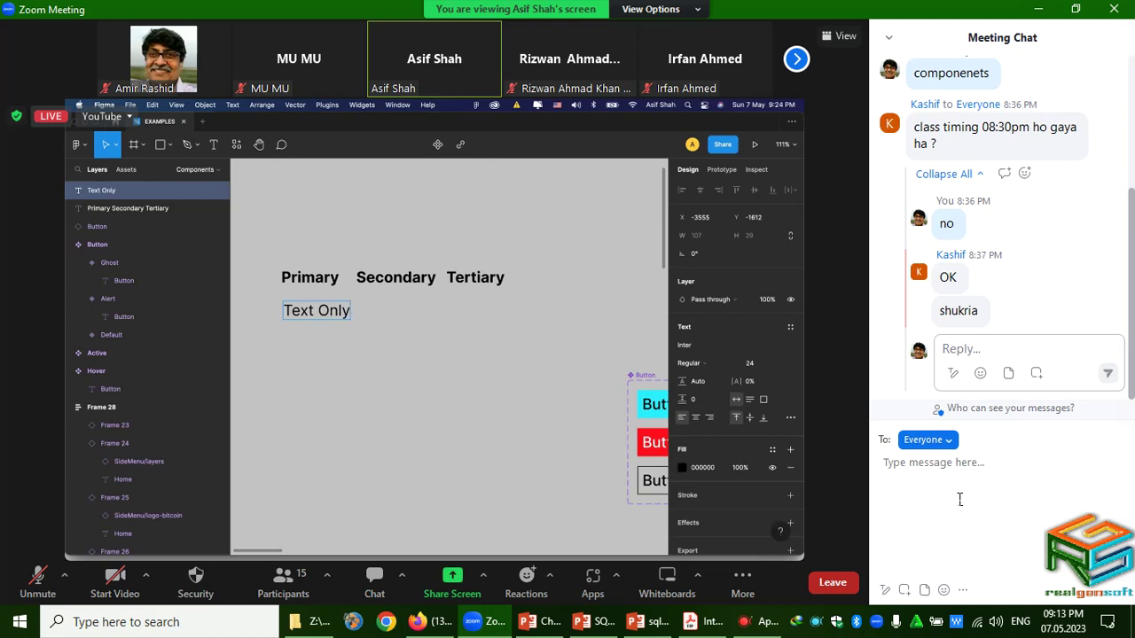
key("Return")
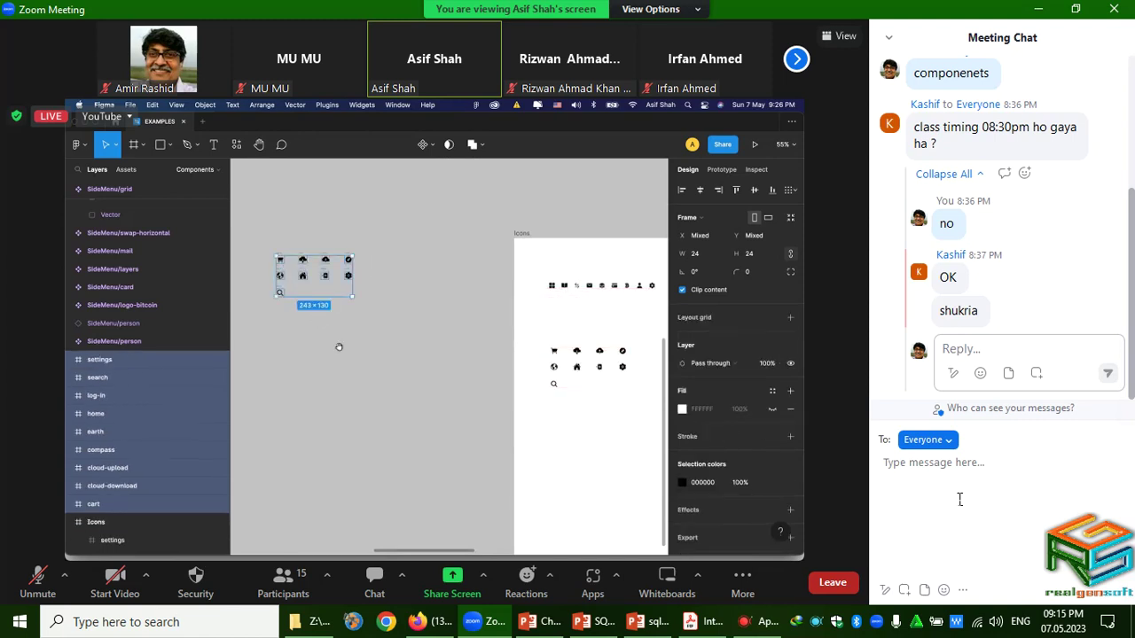
Step: Send 'kindly share last class working file' to Everyone in the meeting chat
left_click(929, 478)
type("kindly share last ")
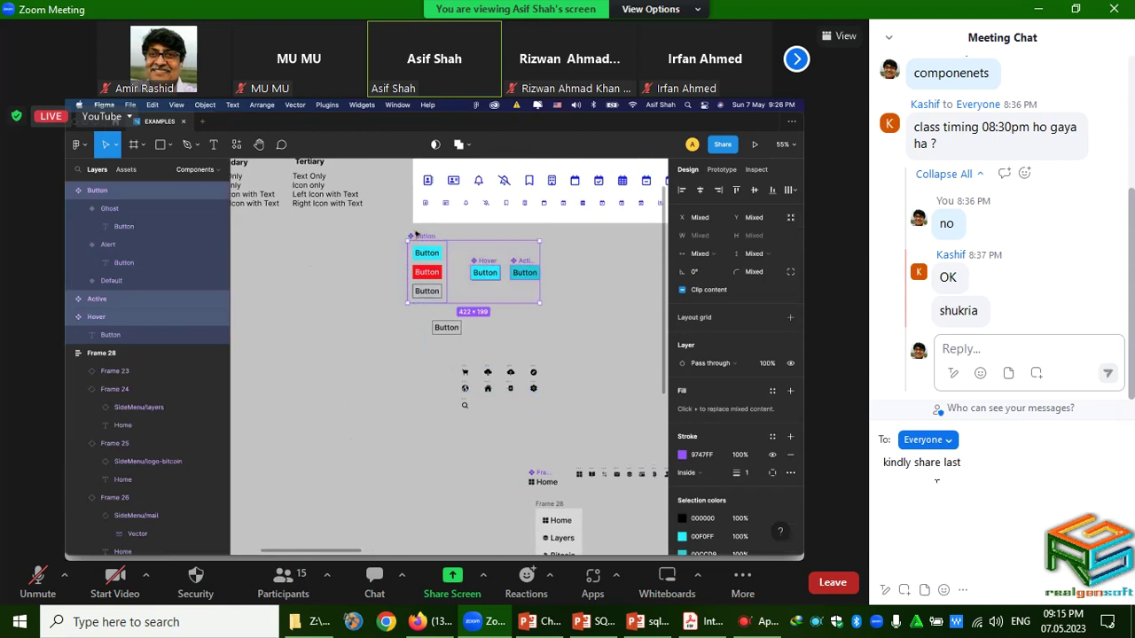
type("class working")
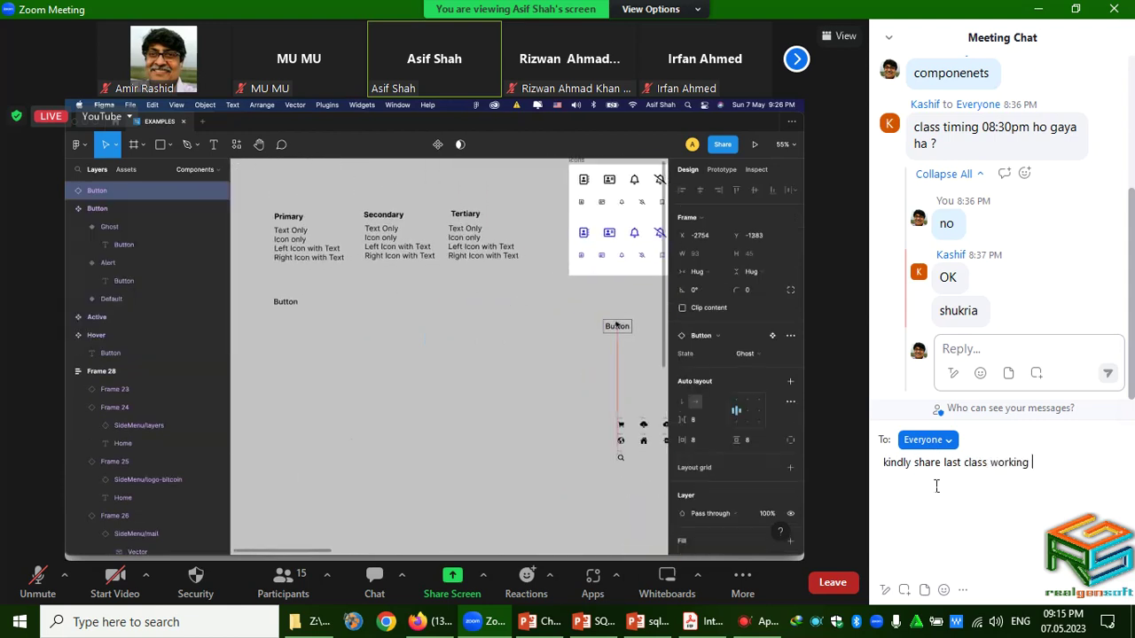
type(" file")
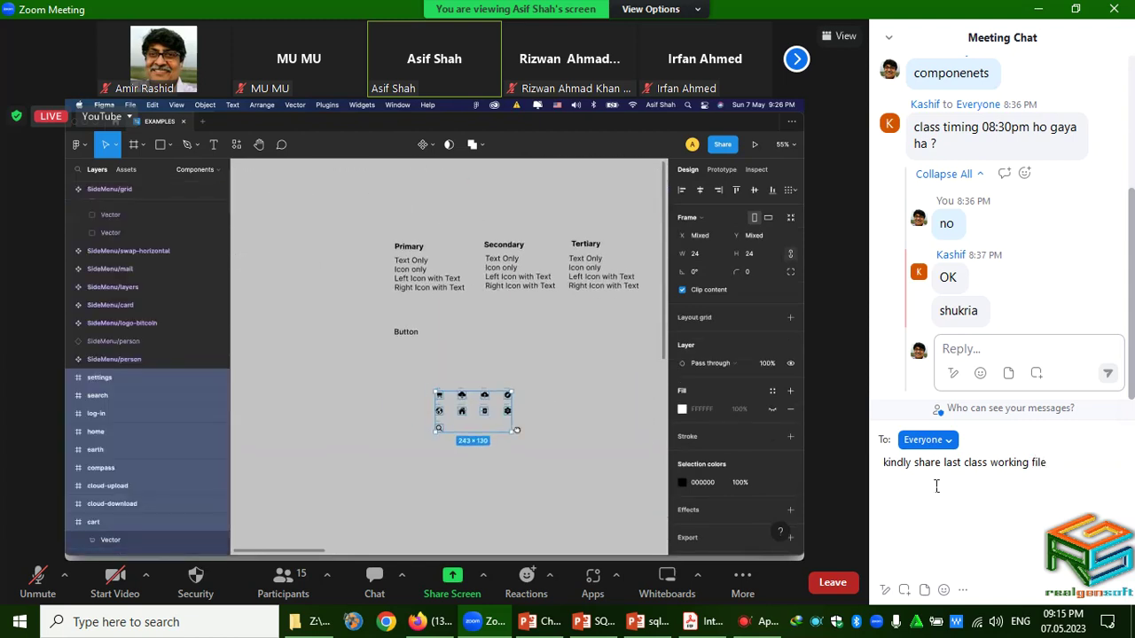
key("Return")
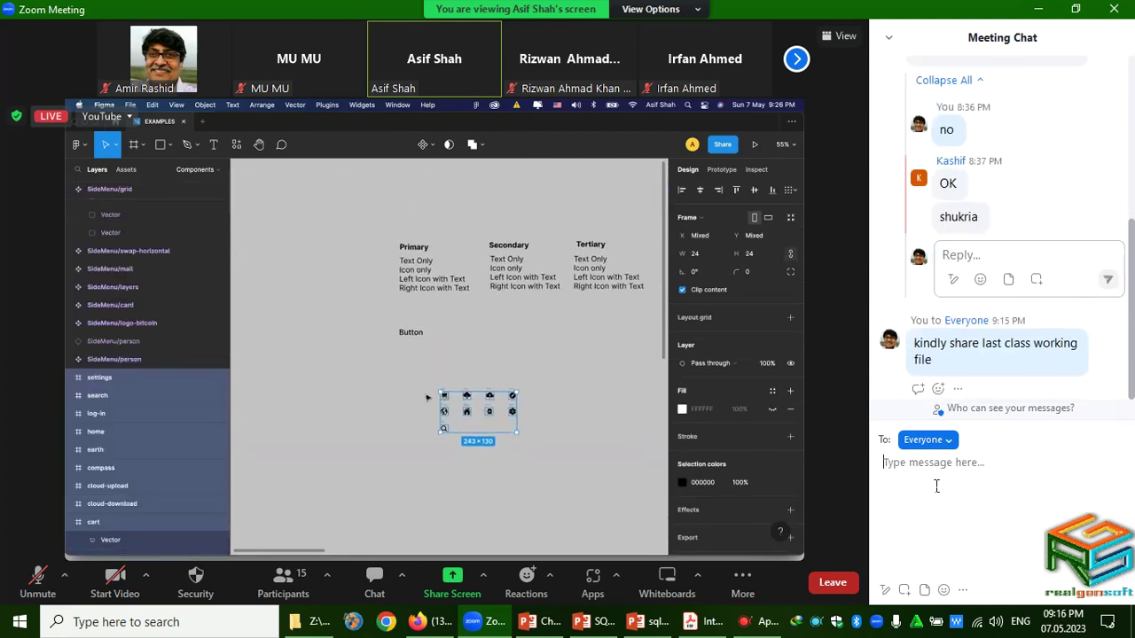
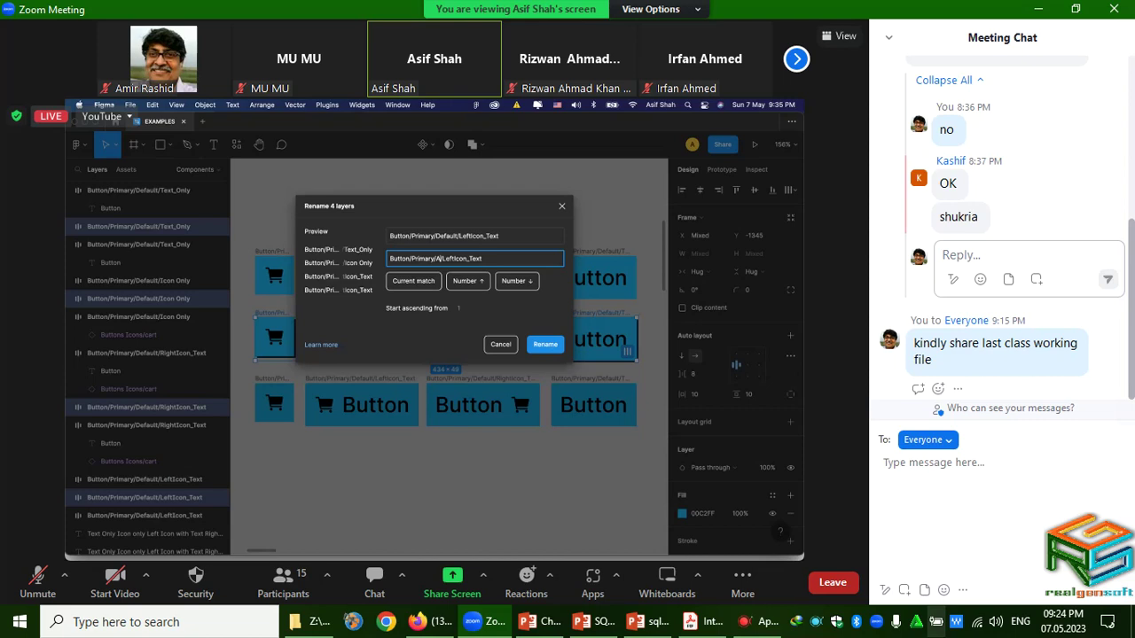
Step: Rename the four middle-row layers to Hover, then undo the rename
type("Hover")
key("Return")
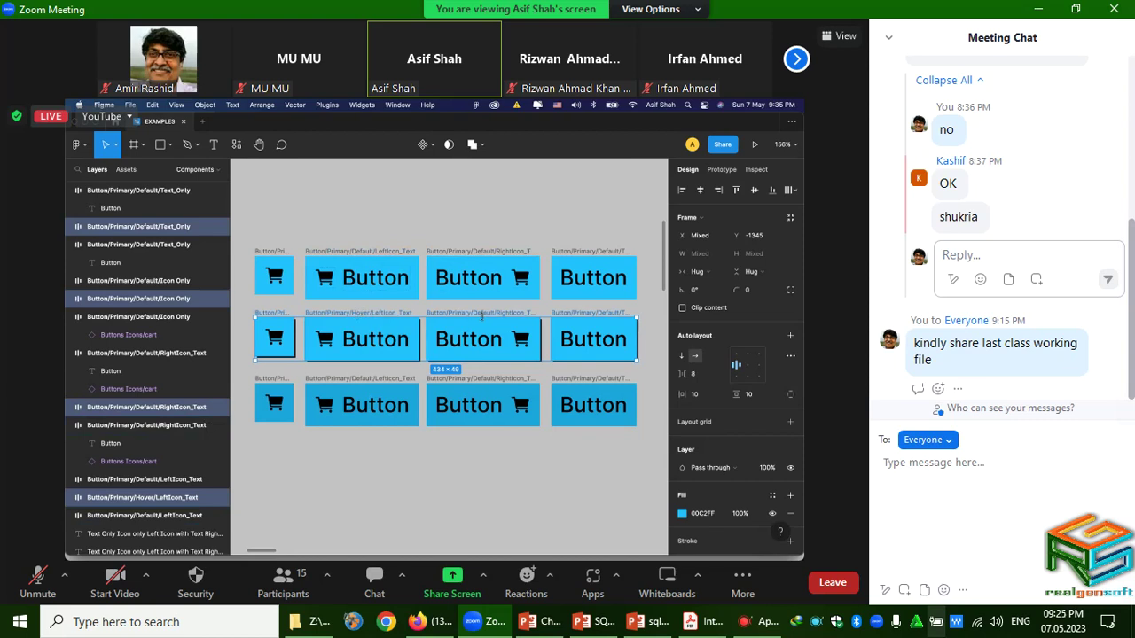
key("ctrl+z")
Step: Reselect the four middle-row buttons and start batch renaming them
left_click(273, 312)
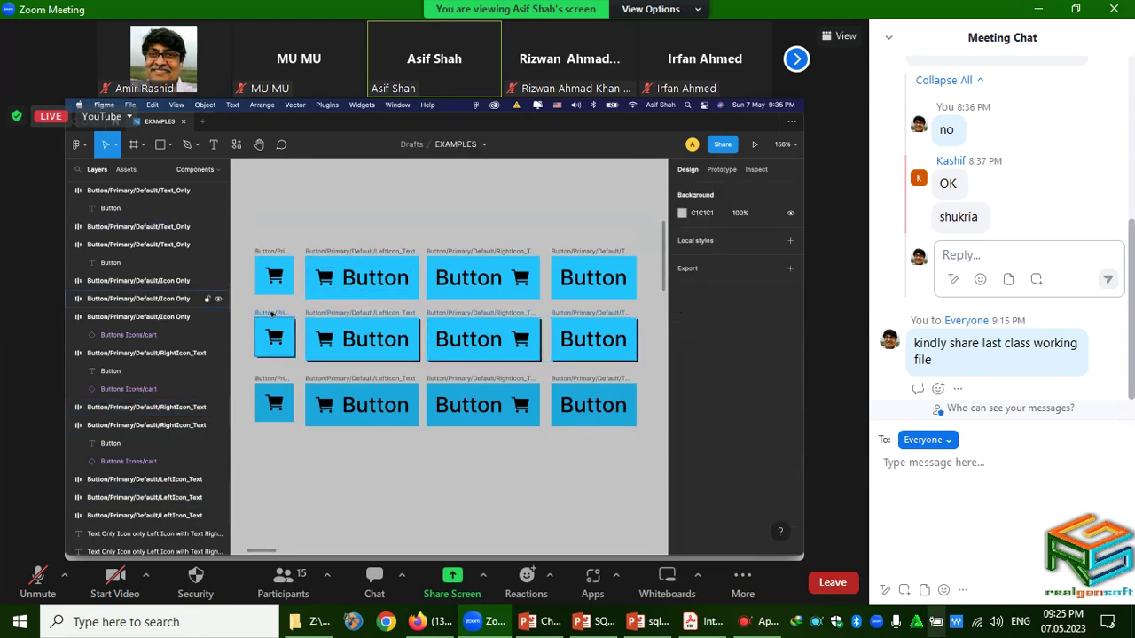
left_click(342, 315, "shift")
left_click(470, 315, "shift")
left_click(593, 314, "shift")
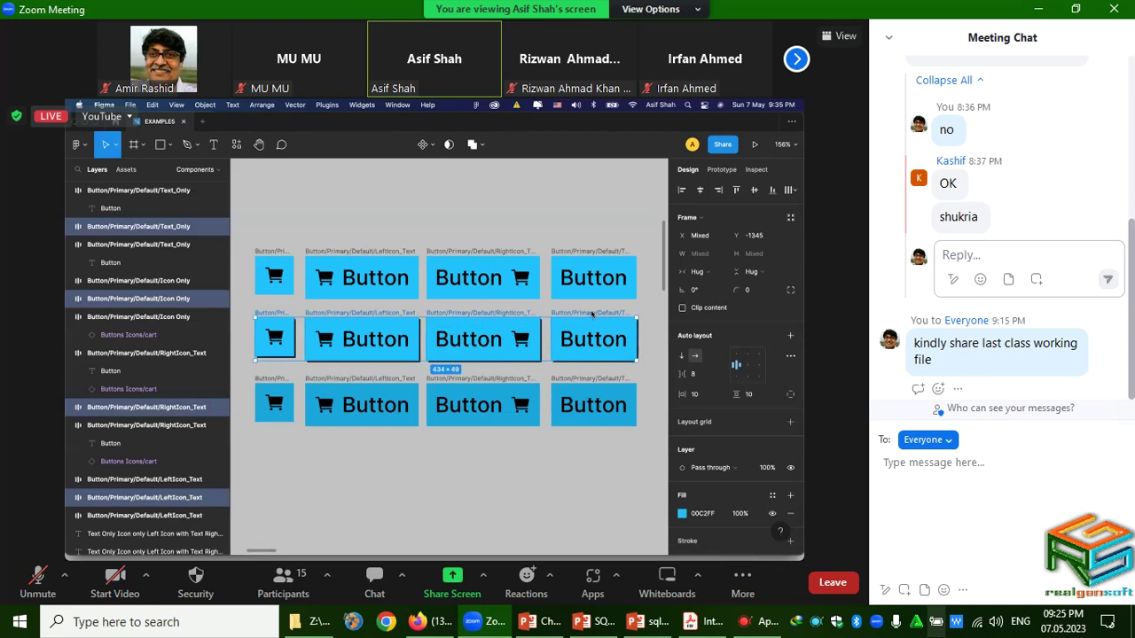
key("ctrl+r")
left_click(429, 236)
type("Button/Primary/Default/LeftIcon_Text")
Step: Replace Default with Hover in the pasted name and apply it to the four layers
left_click(422, 258)
type("Button/Primary/Default/LeftIcon_Text")
left_click(436, 258)
double_click(455, 258)
type("Hover")
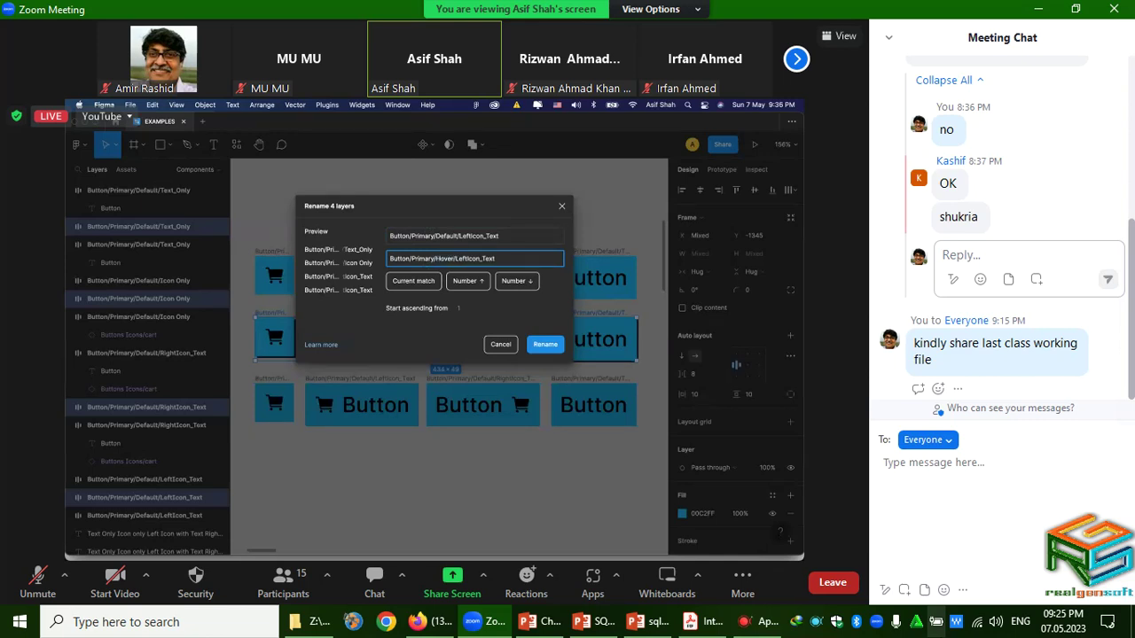
left_click(542, 346)
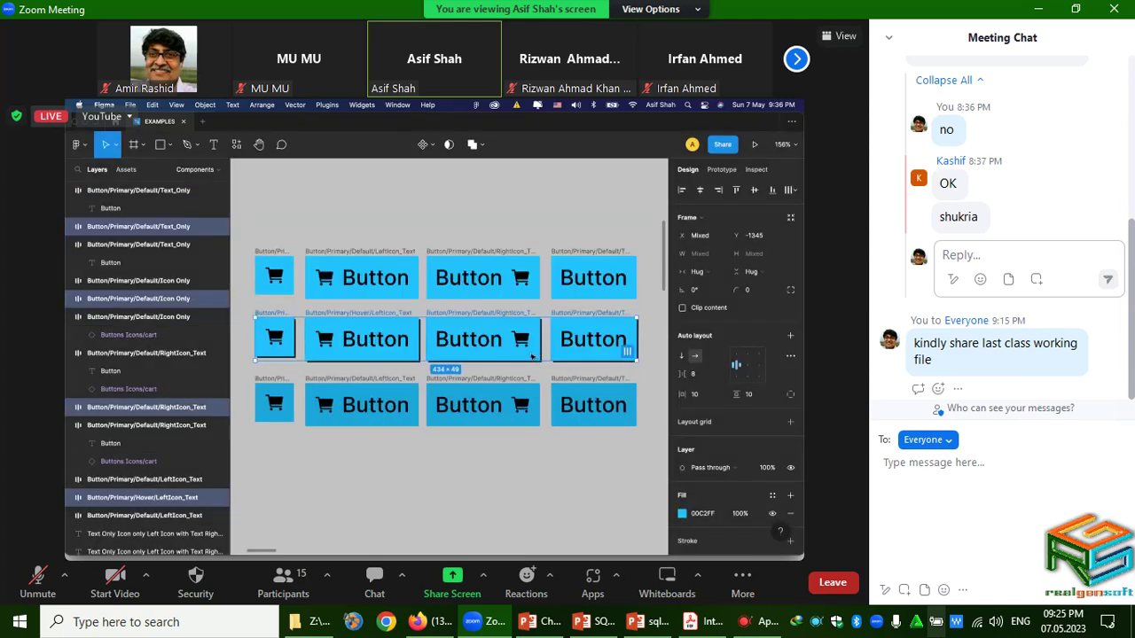
Step: Undo the Hover rename again and reselect the four middle-row buttons
left_click(270, 314)
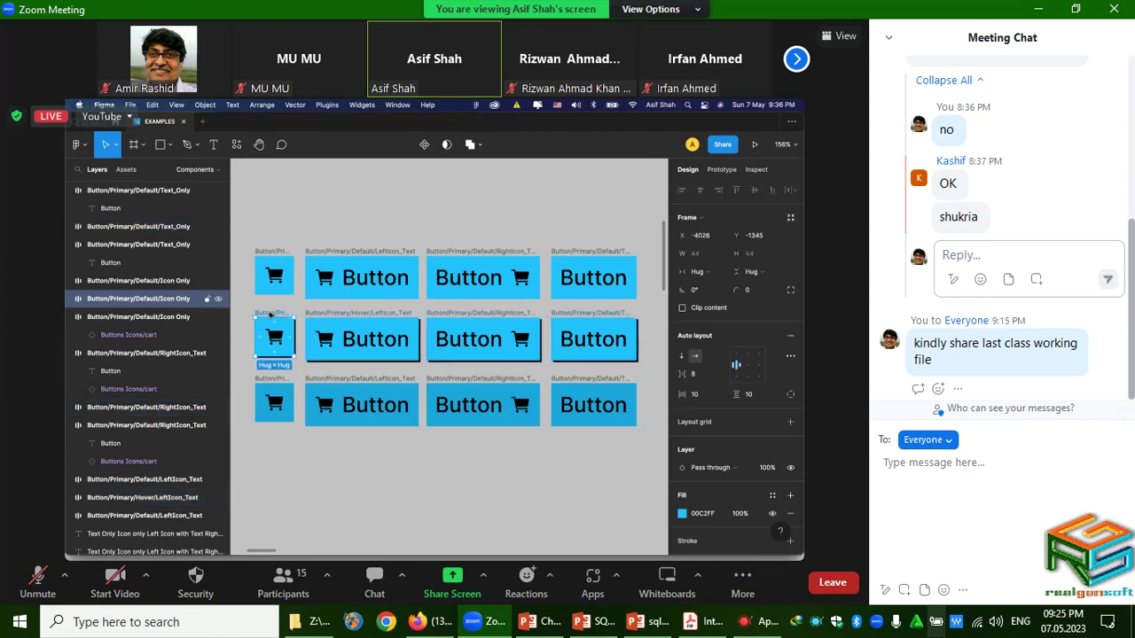
key("ctrl+a")
key("ctrl+z")
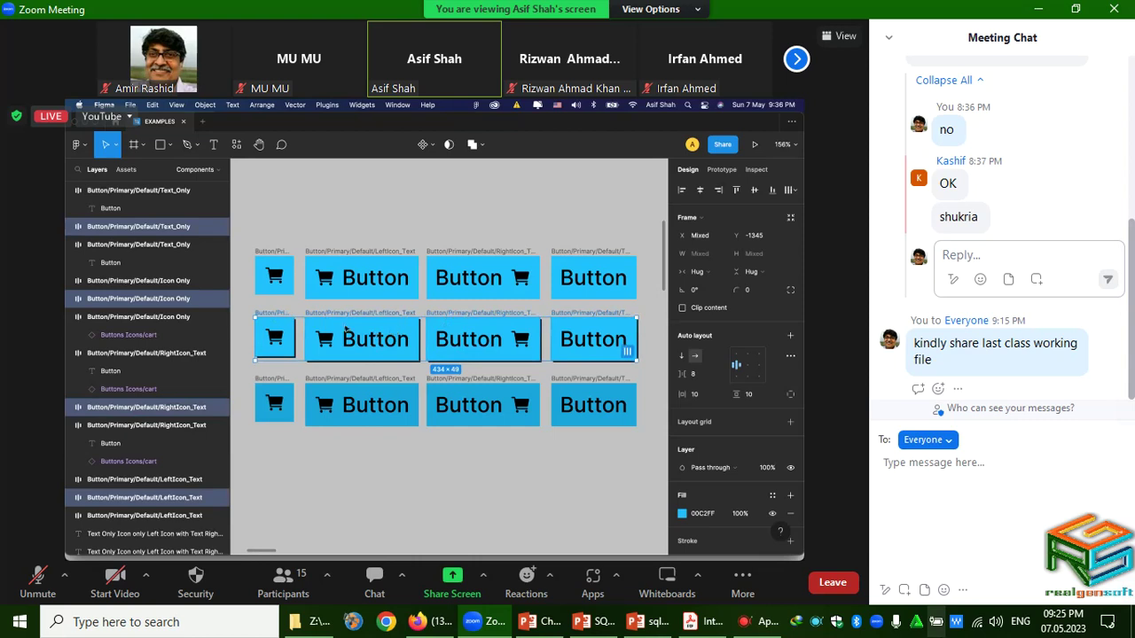
left_click(269, 314)
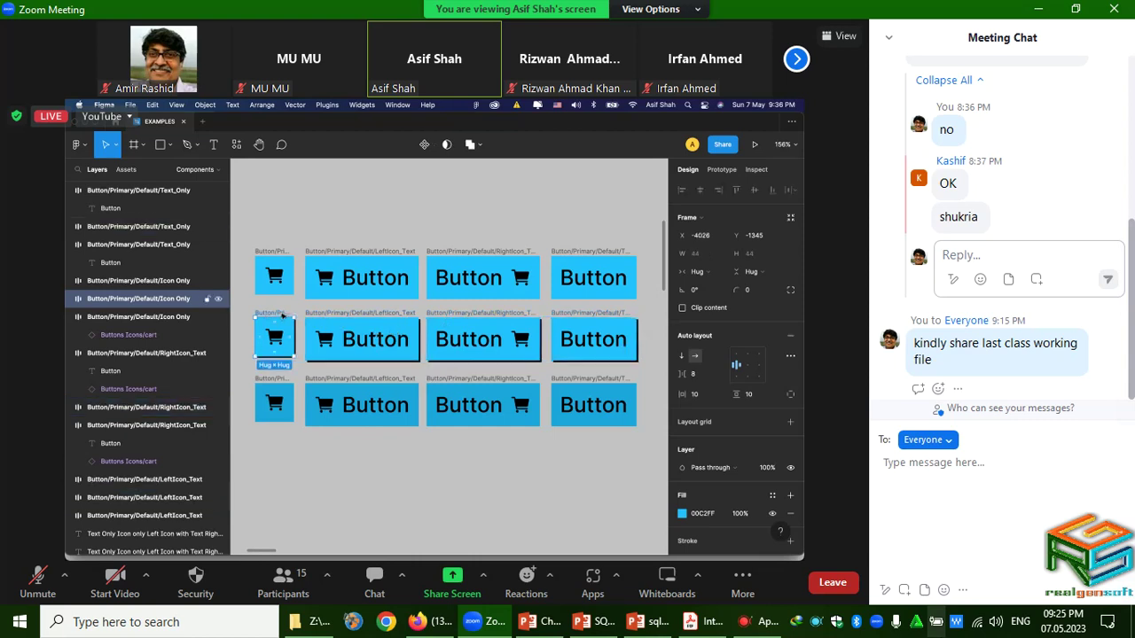
left_click(333, 313, "shift")
left_click(488, 315, "shift")
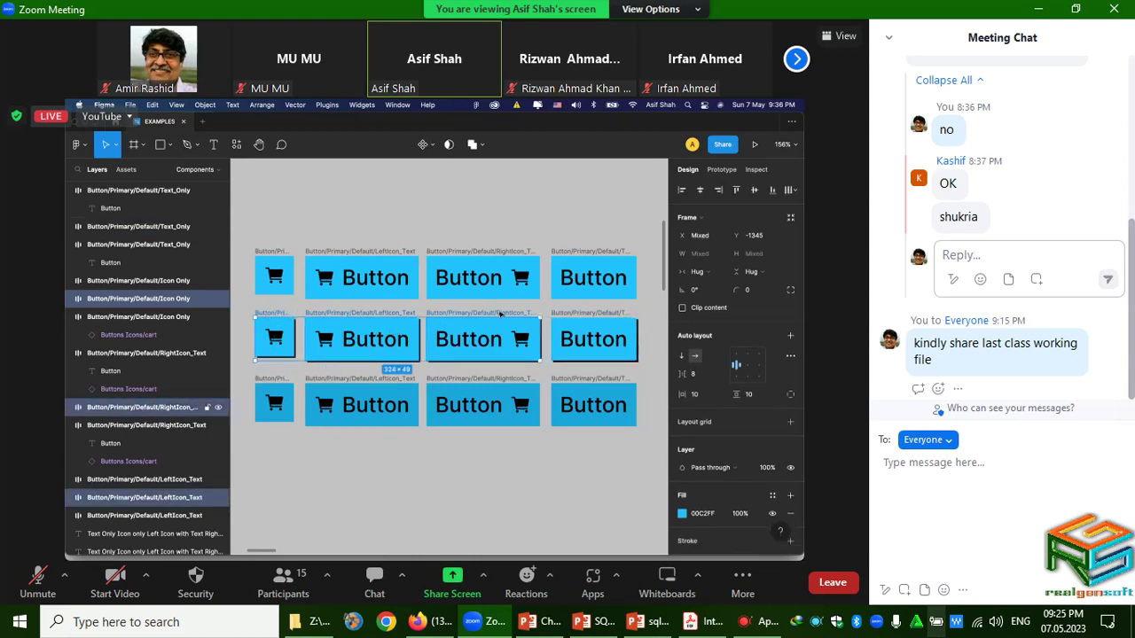
left_click(599, 314, "shift")
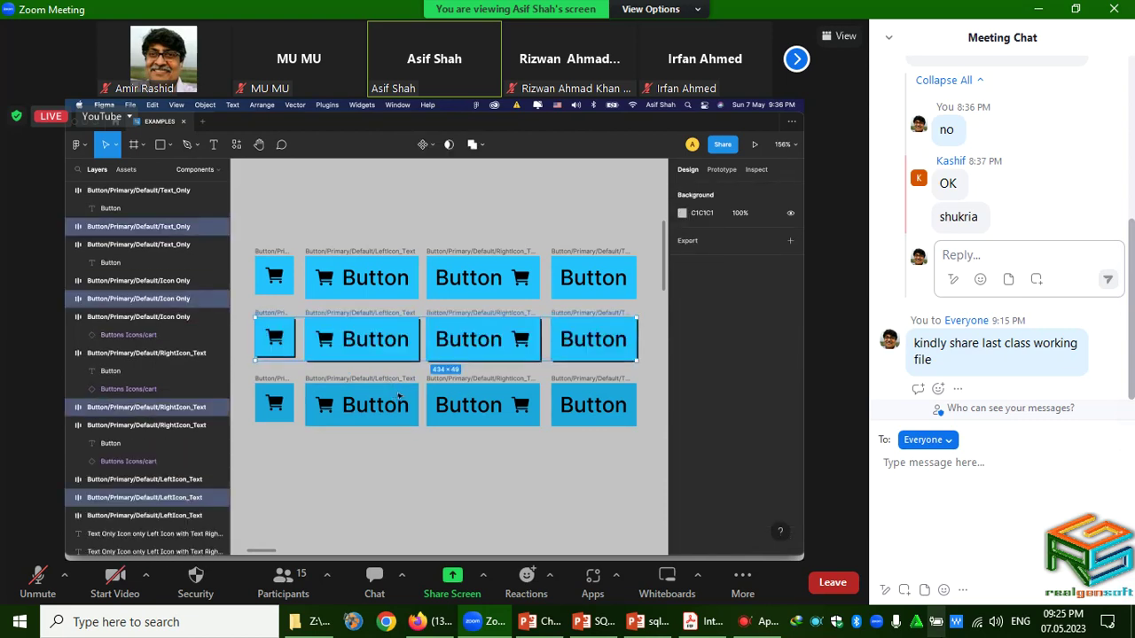
key("ctrl+r")
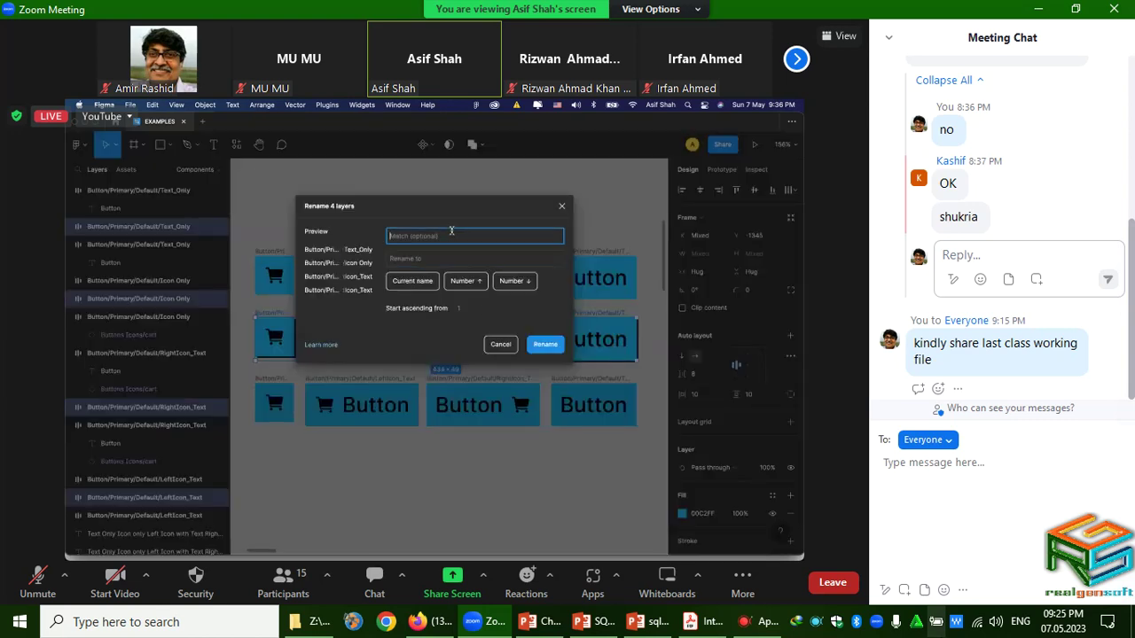
left_click(499, 343)
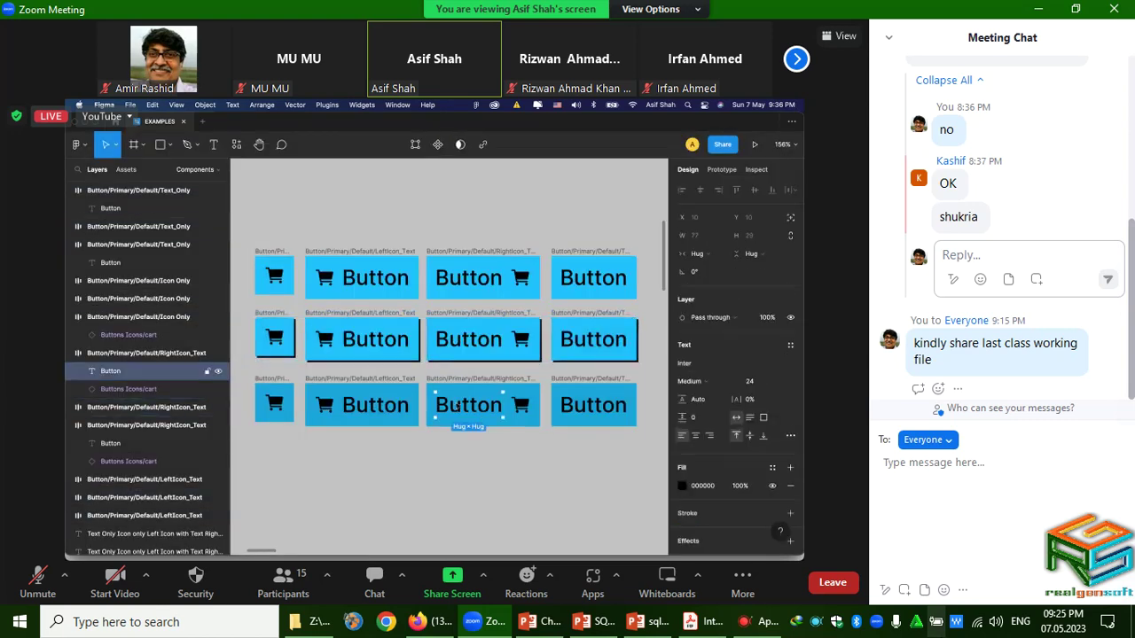
left_click(390, 315)
double_click(390, 314)
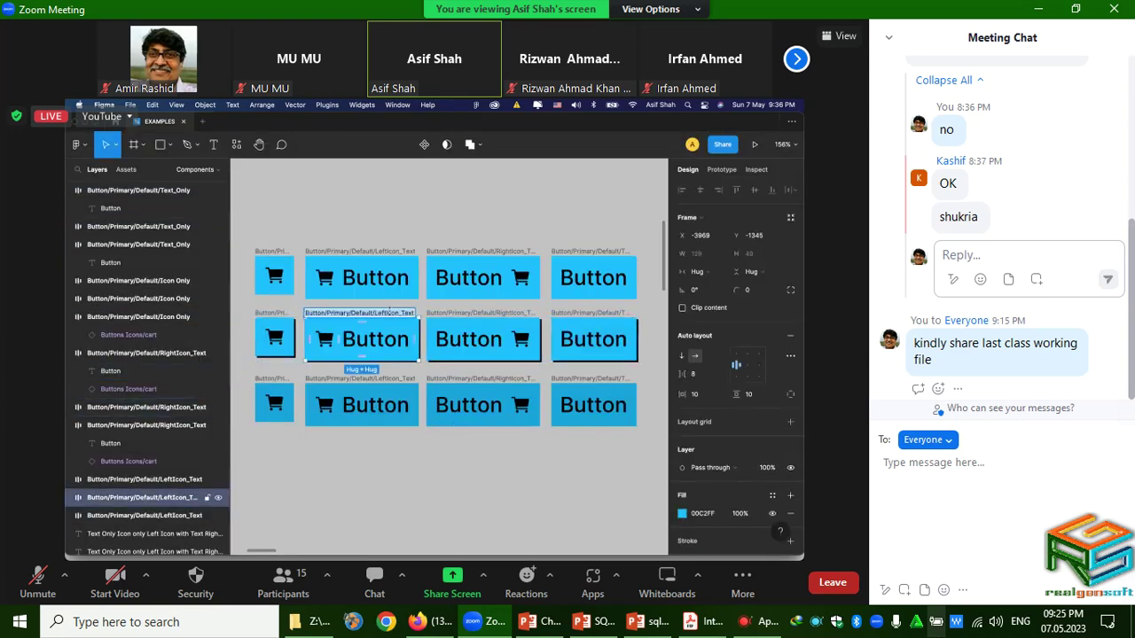
left_click(264, 316)
left_click(320, 315, "shift")
left_click(474, 314, "shift")
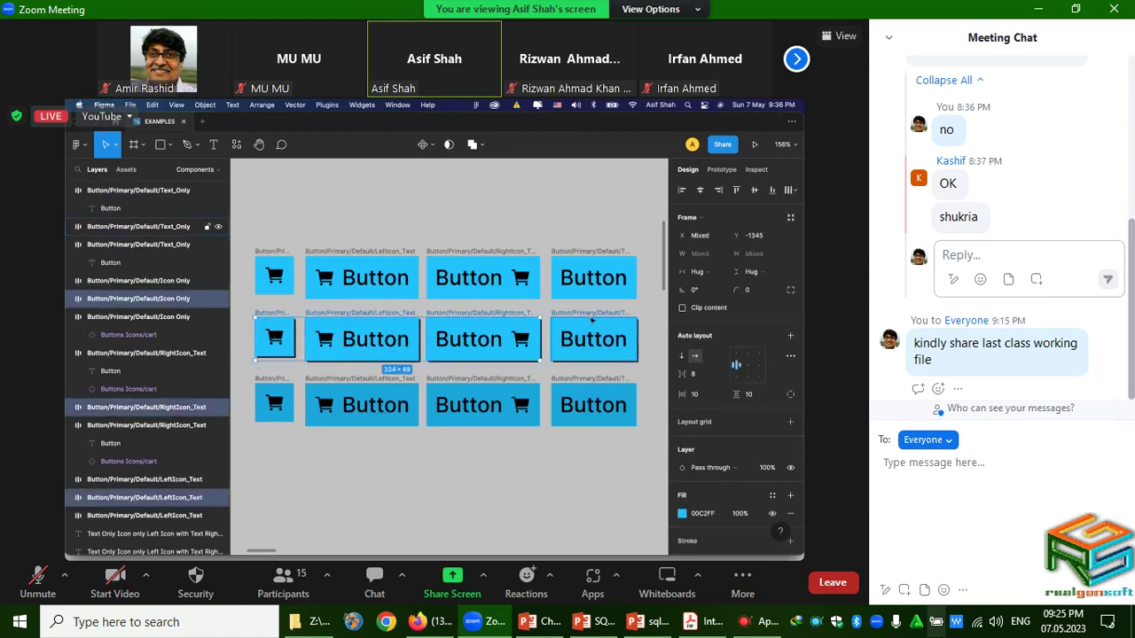
left_click(594, 316, "shift")
key("ctrl+r")
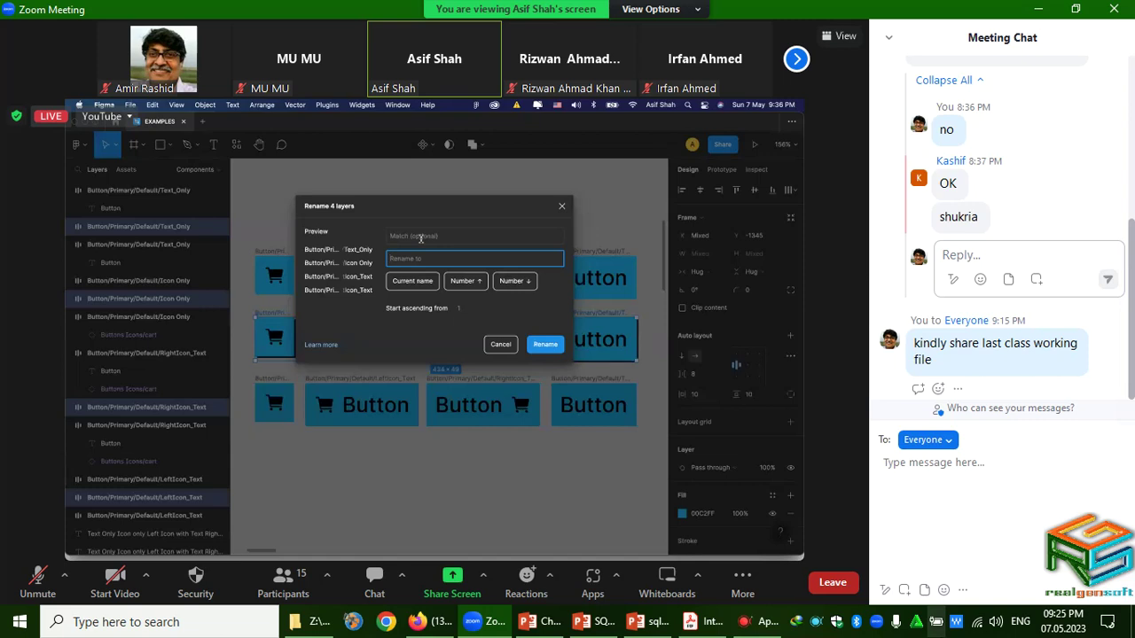
type("Button/Primary/Default/LeftIcon_Text")
left_click(423, 259)
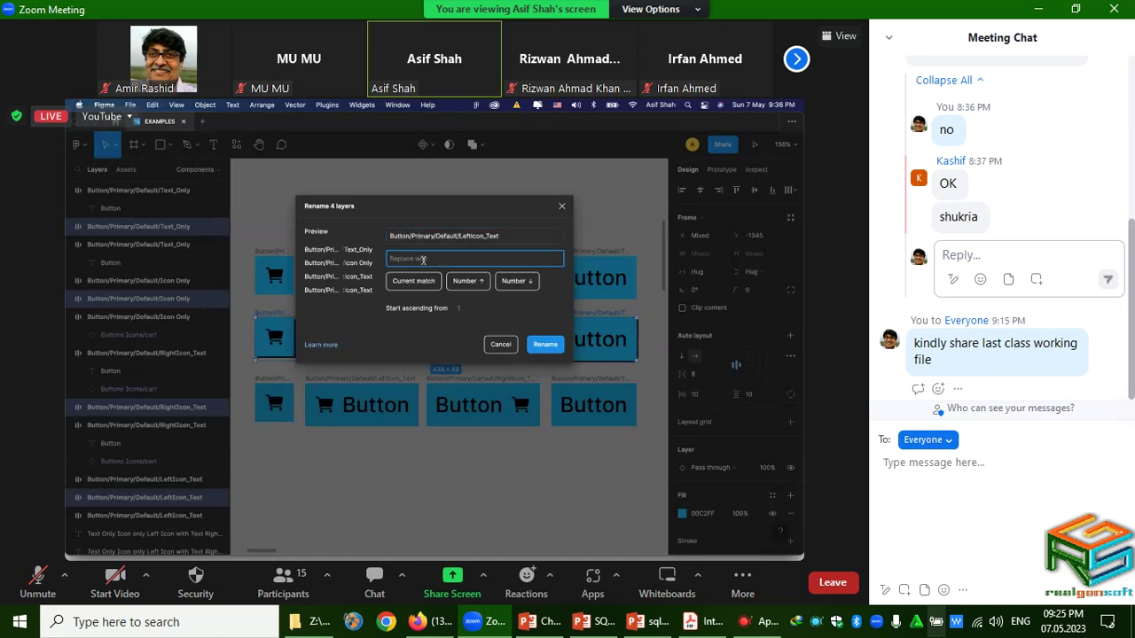
type("Button/Primary/Default/LeftIcon_Text")
type("Ho")
type("ver")
left_click_drag(457, 258, 507, 258)
key("BackSpace")
left_click(513, 346)
left_click(433, 477)
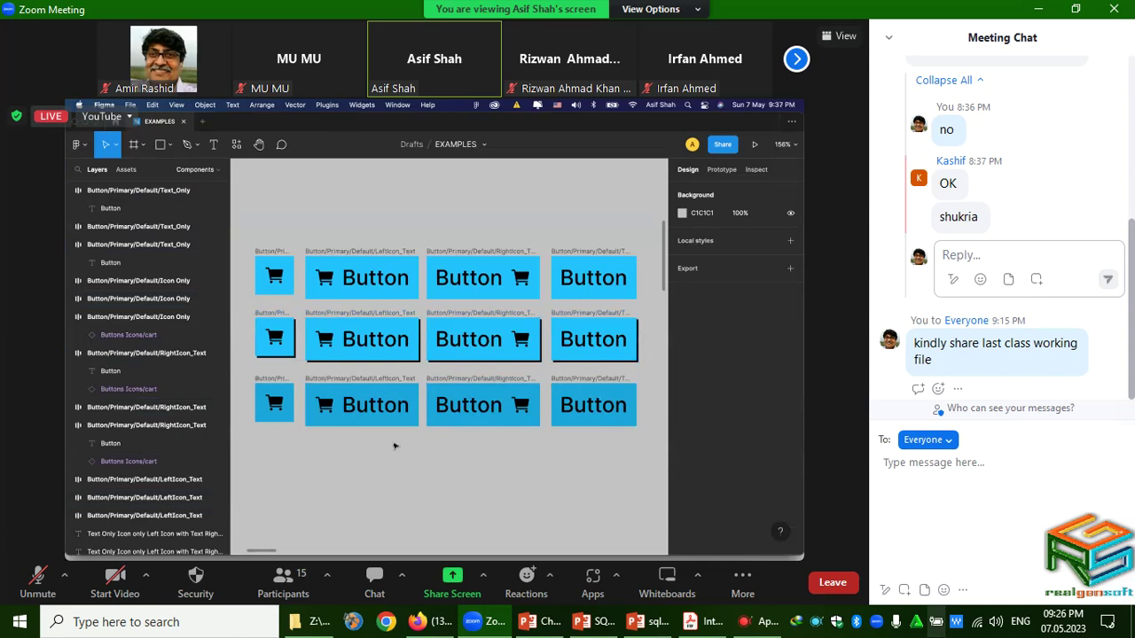
left_click(275, 316)
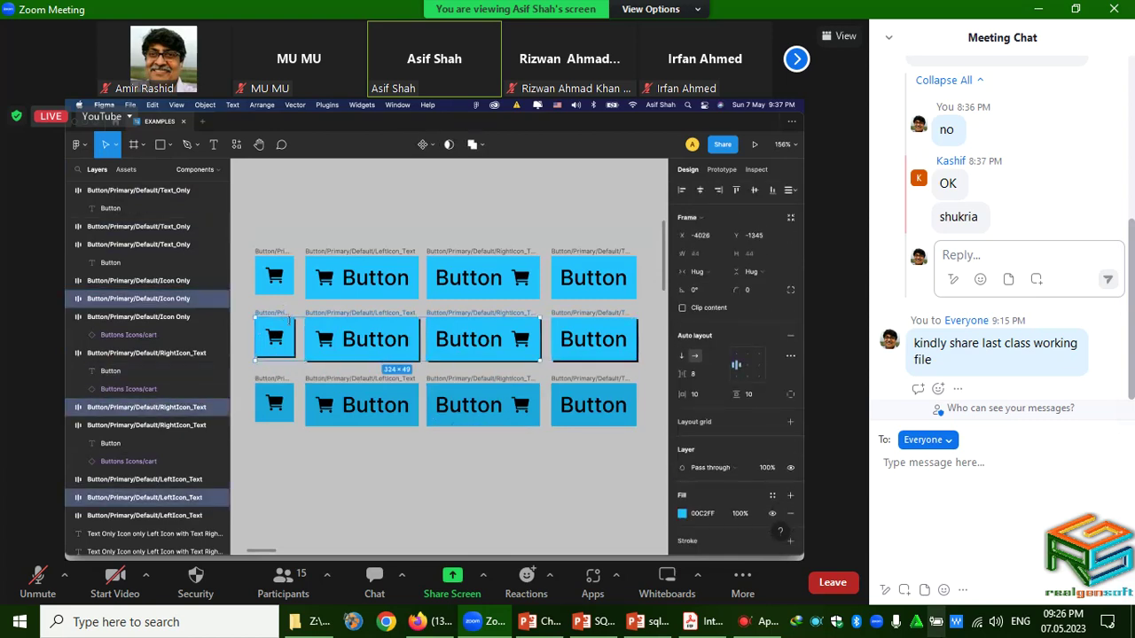
left_click(321, 344, "shift")
key("Escape")
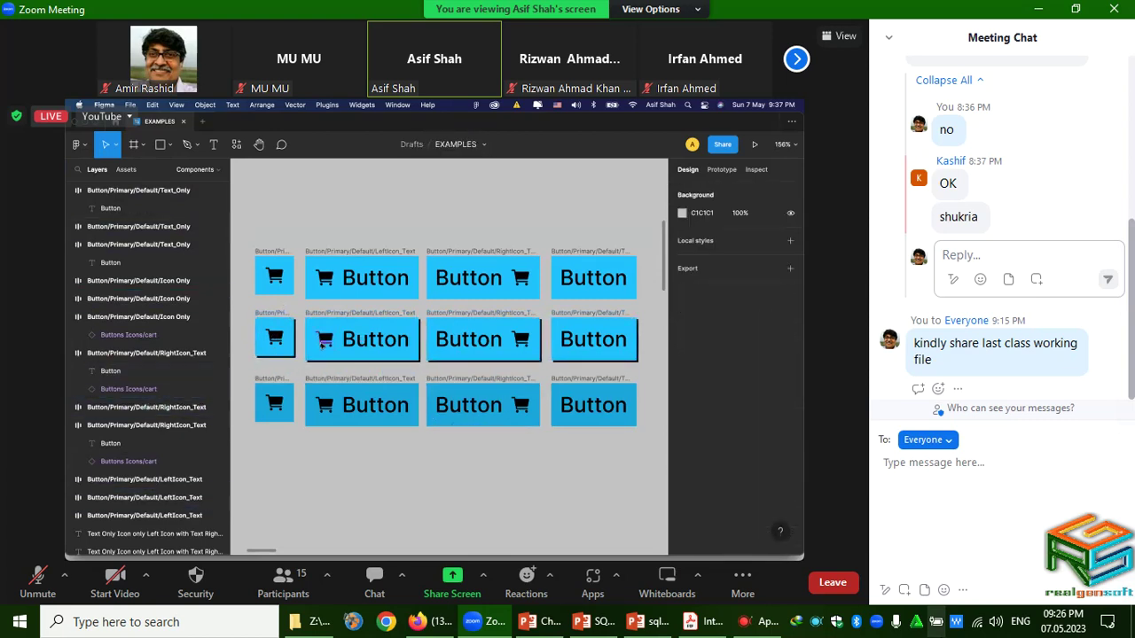
left_click(323, 344)
key("Tab")
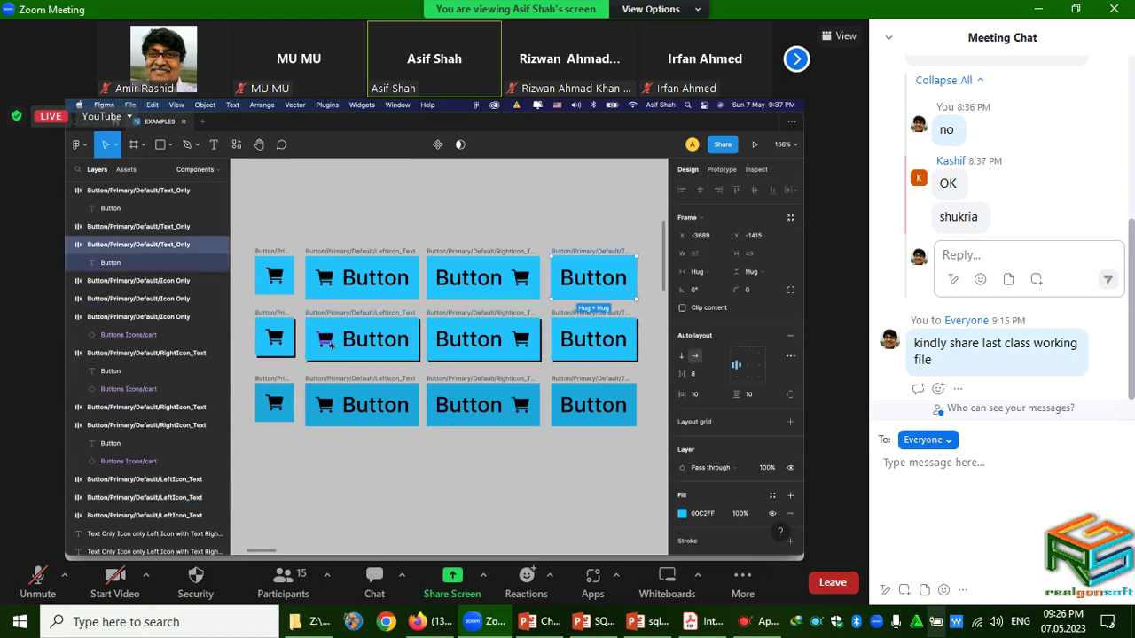
left_click(382, 313)
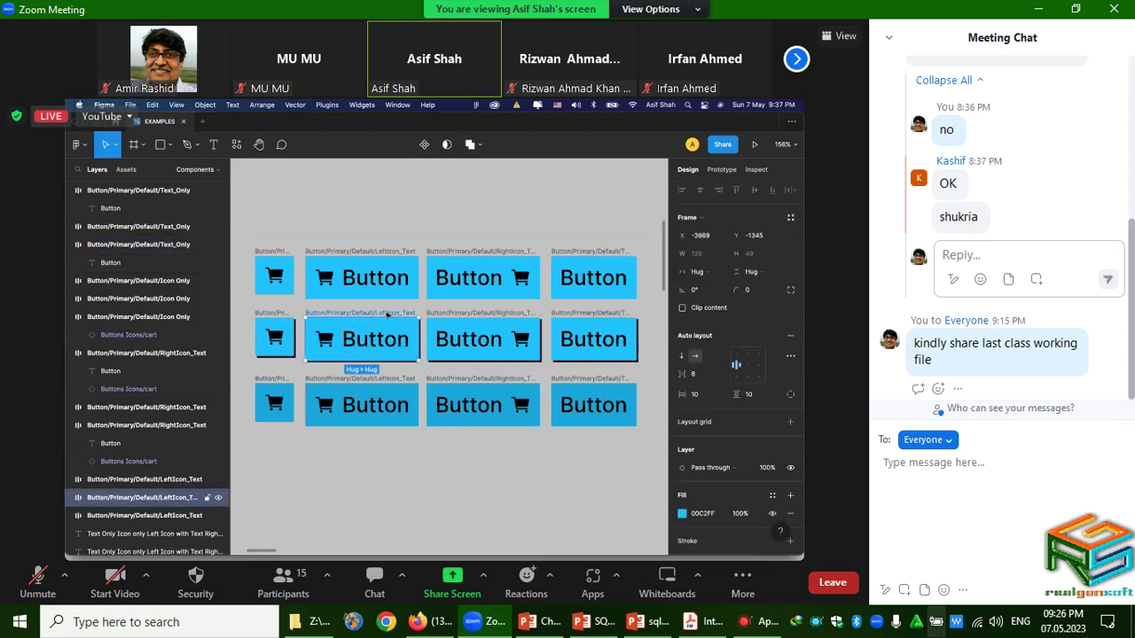
left_click(487, 318)
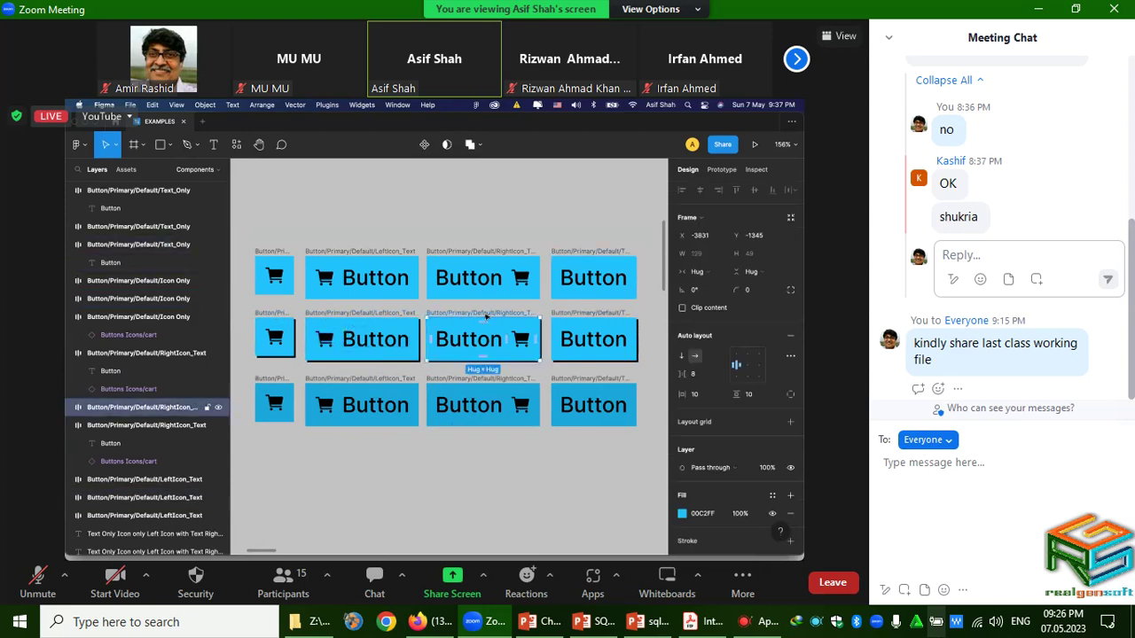
left_click(501, 256)
left_click(377, 253)
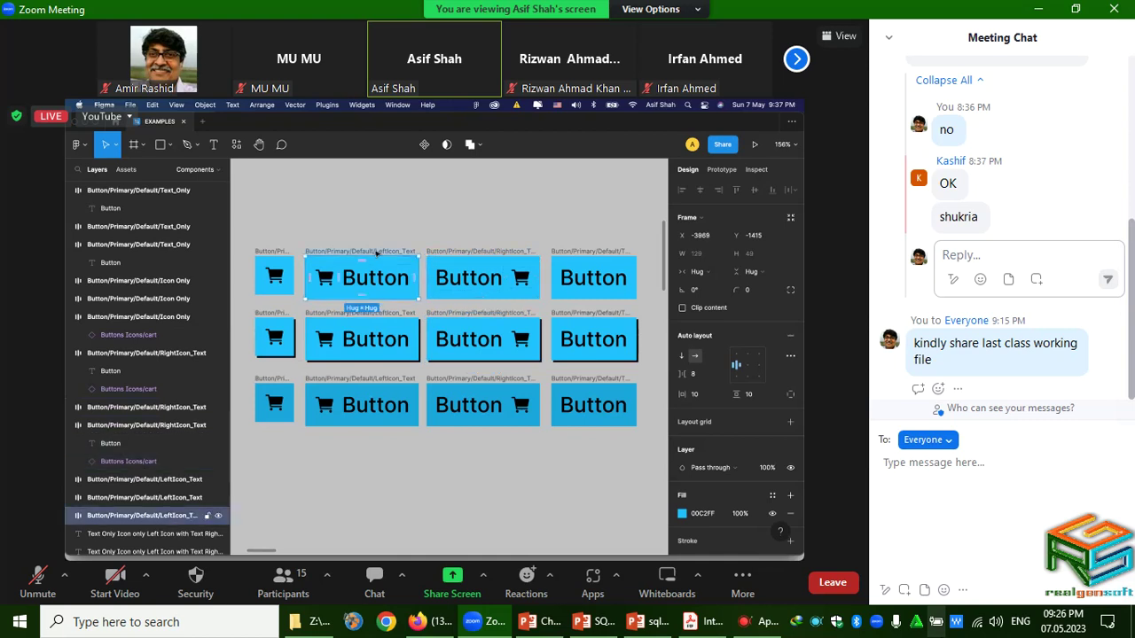
left_click(275, 254)
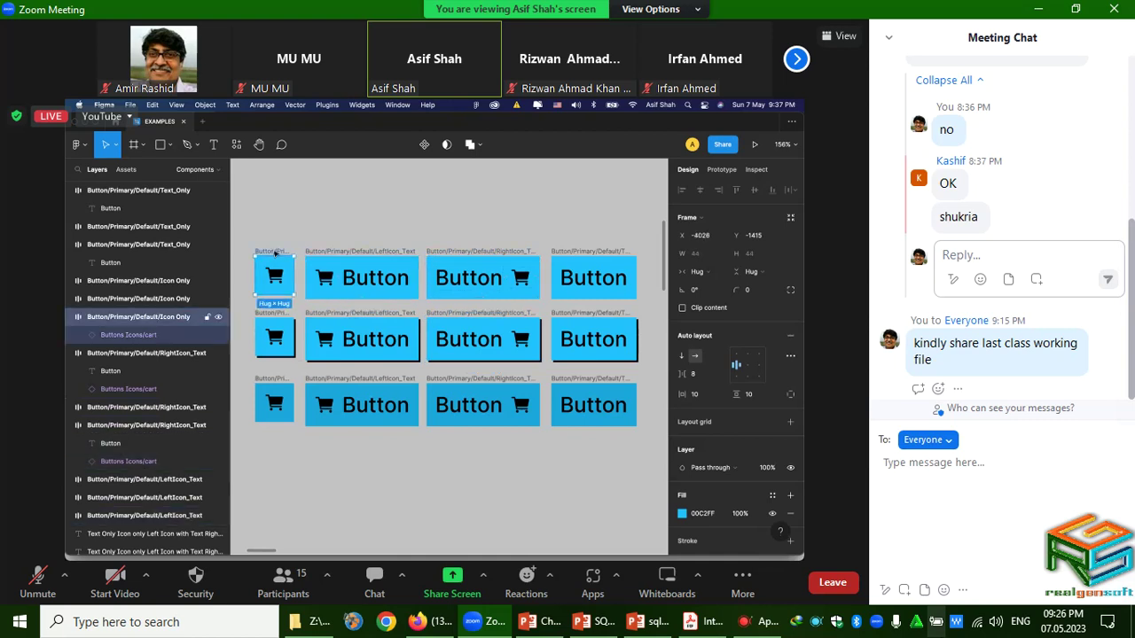
left_click(372, 253)
left_click(483, 256)
left_click(588, 253)
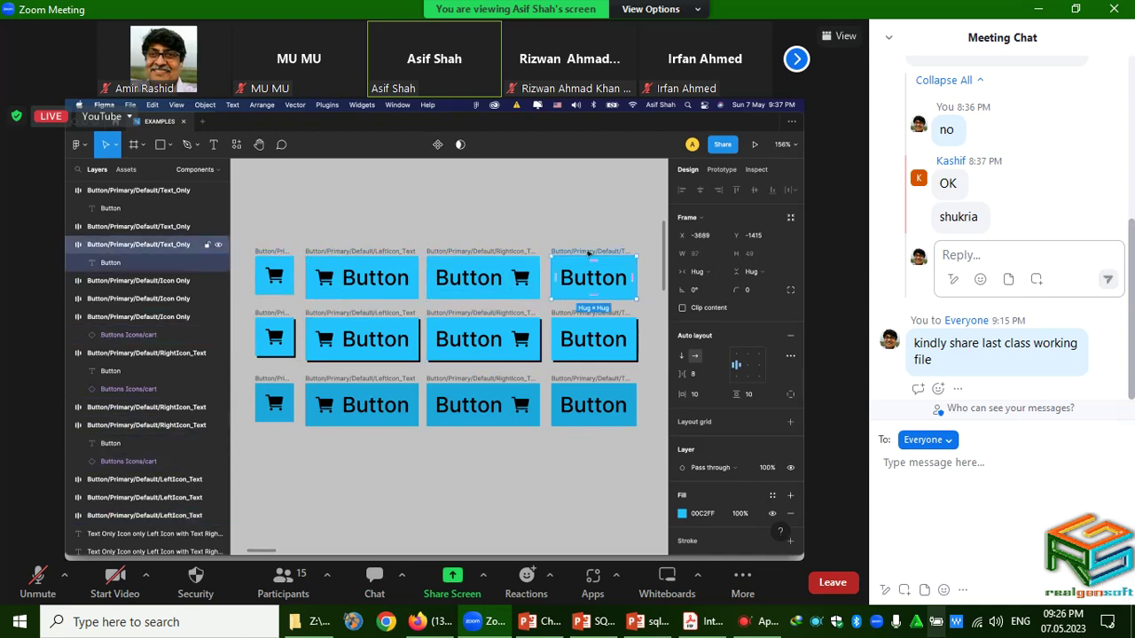
left_click(488, 256)
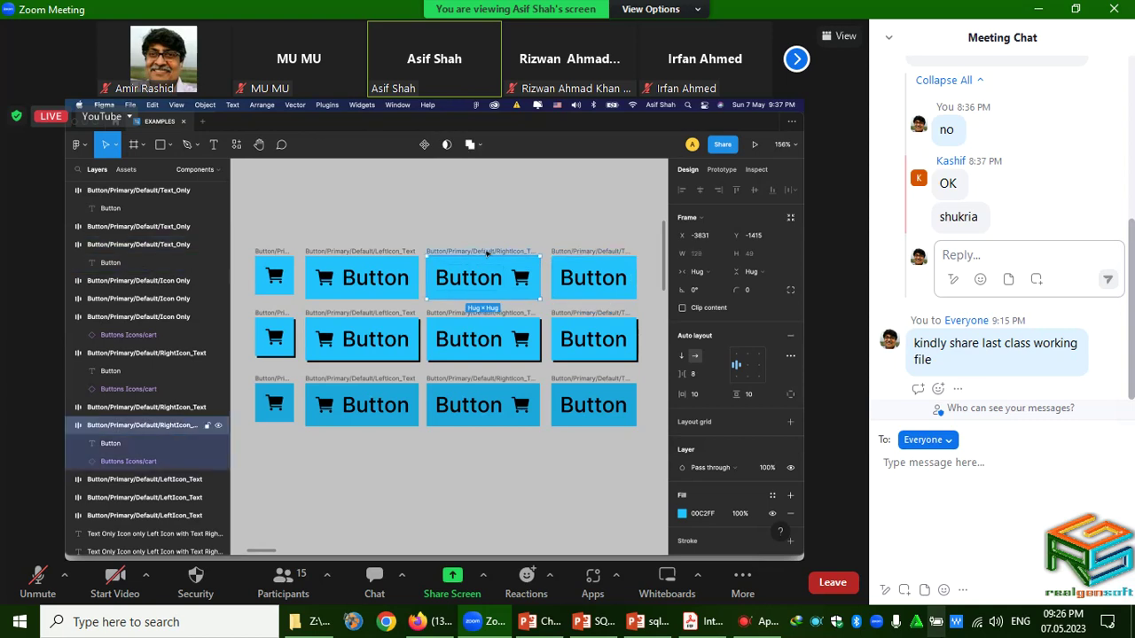
left_click(270, 315)
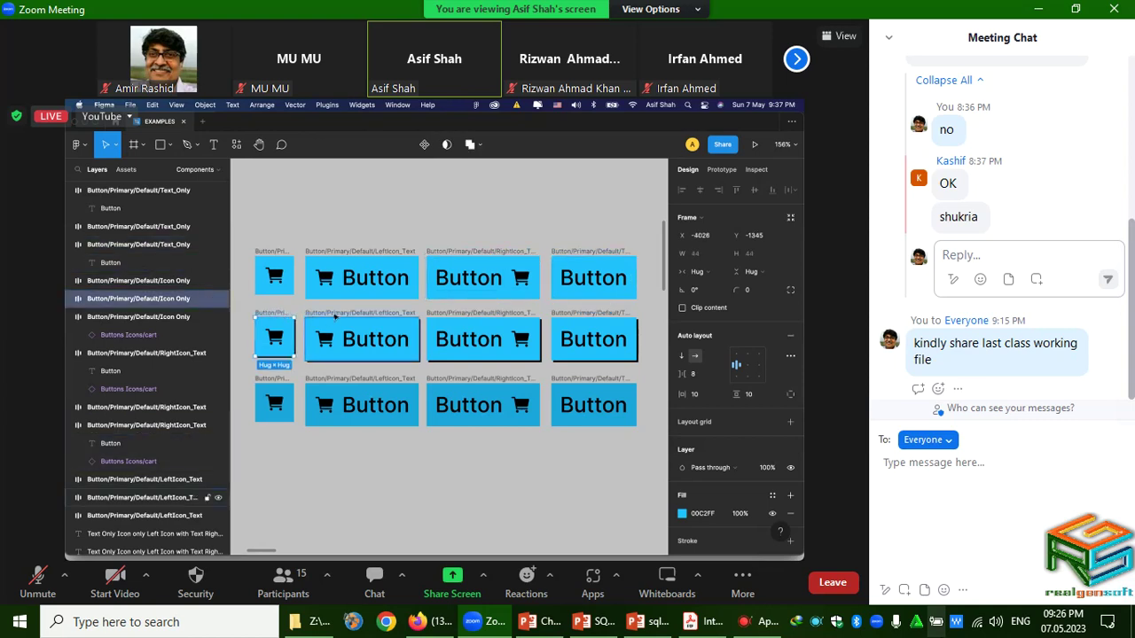
left_click(335, 316)
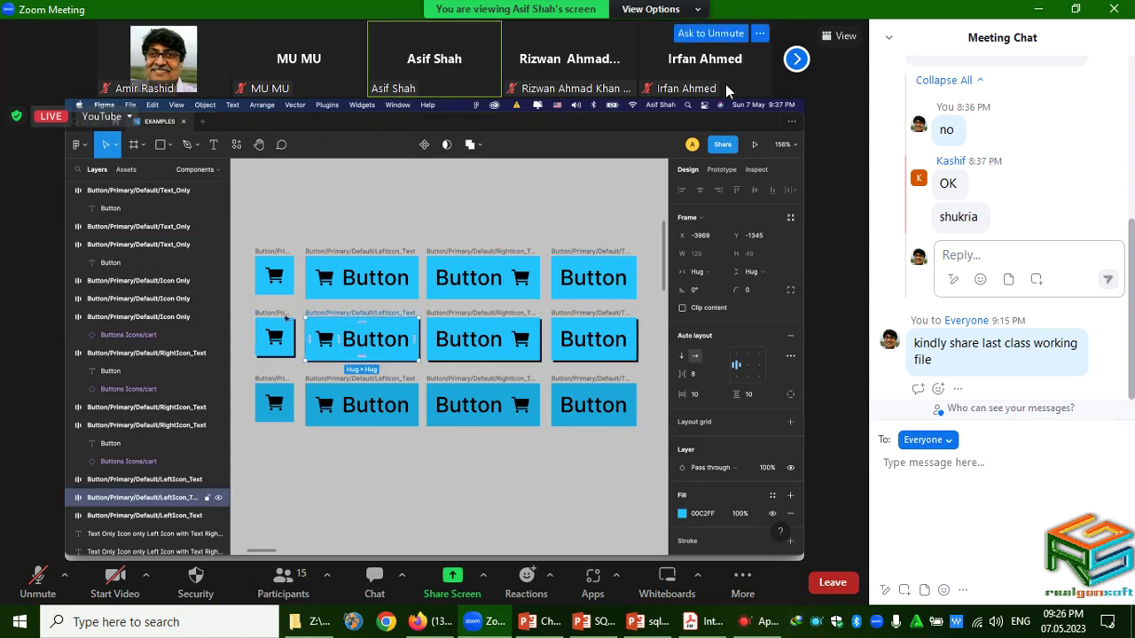
Step: Page through the meeting participants and return to the first page
left_click(797, 58)
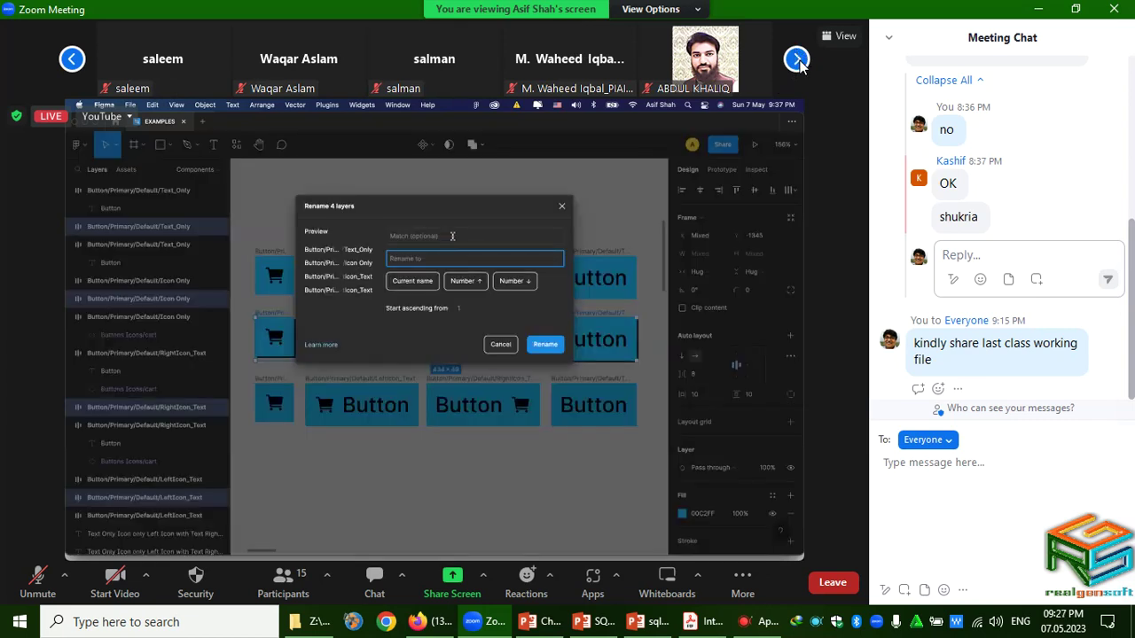
left_click(798, 62)
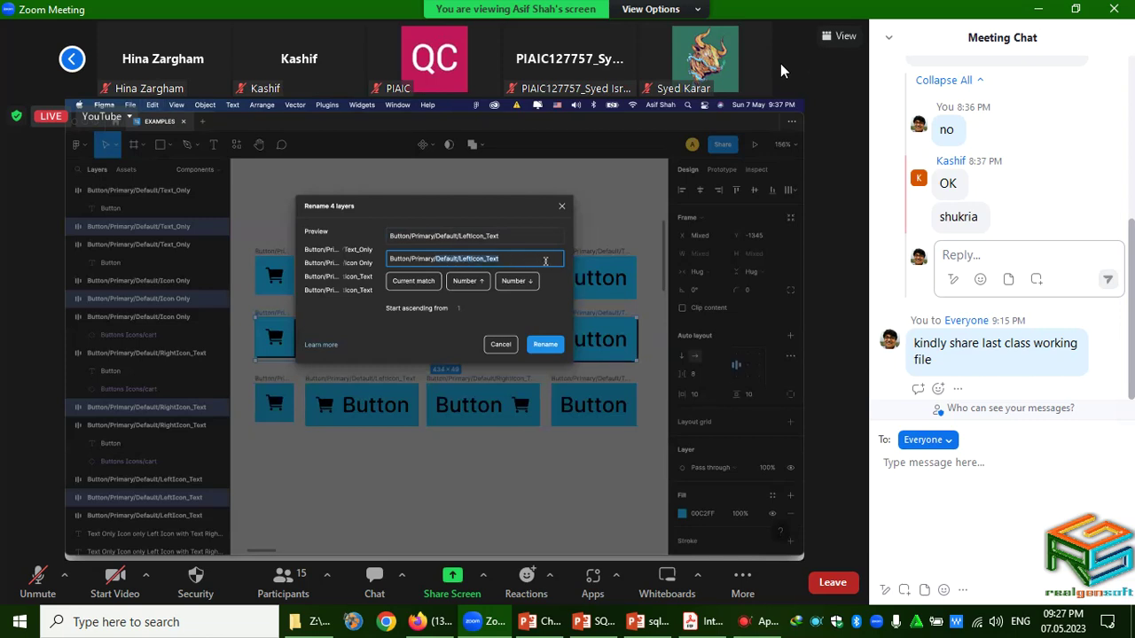
left_click(72, 59)
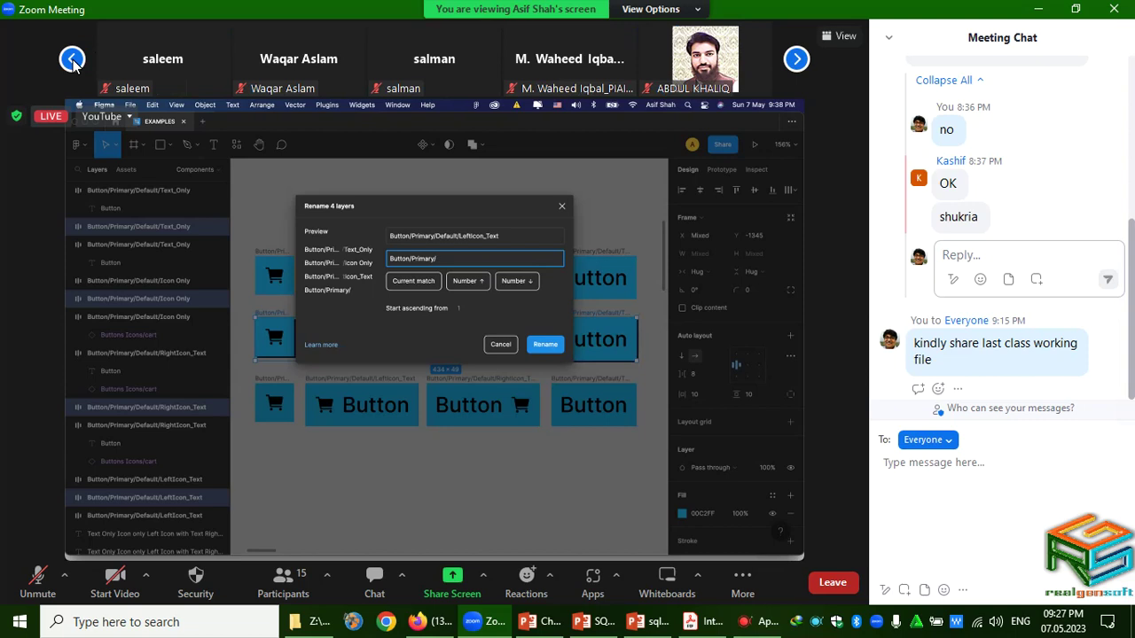
left_click(72, 59)
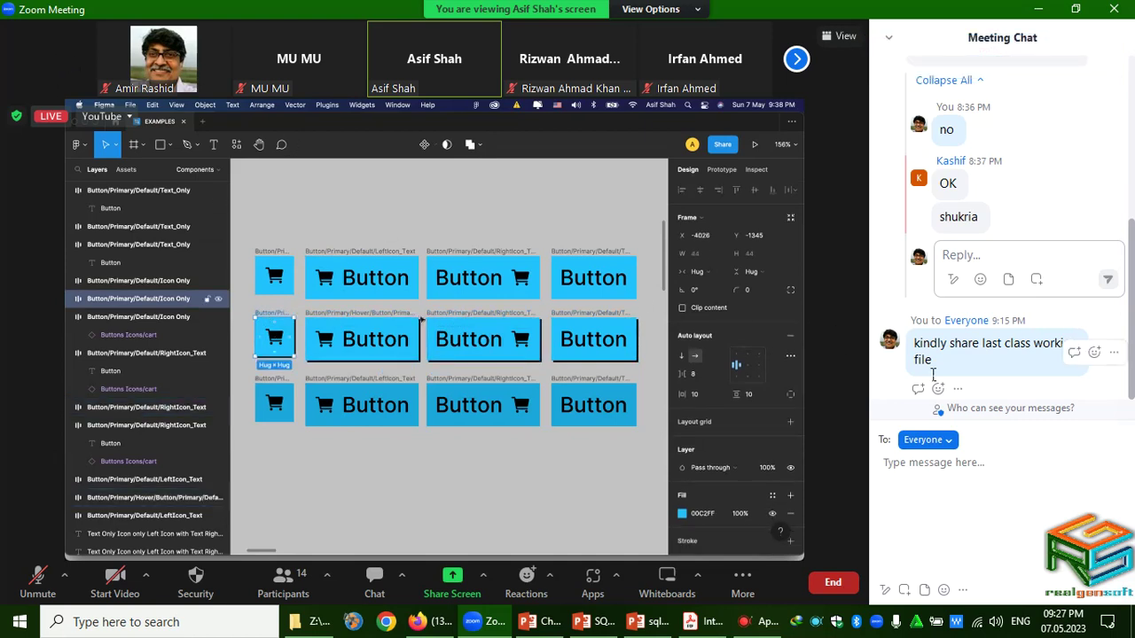
Step: Review the chat recipients list, then save the meeting chat
left_click(947, 440)
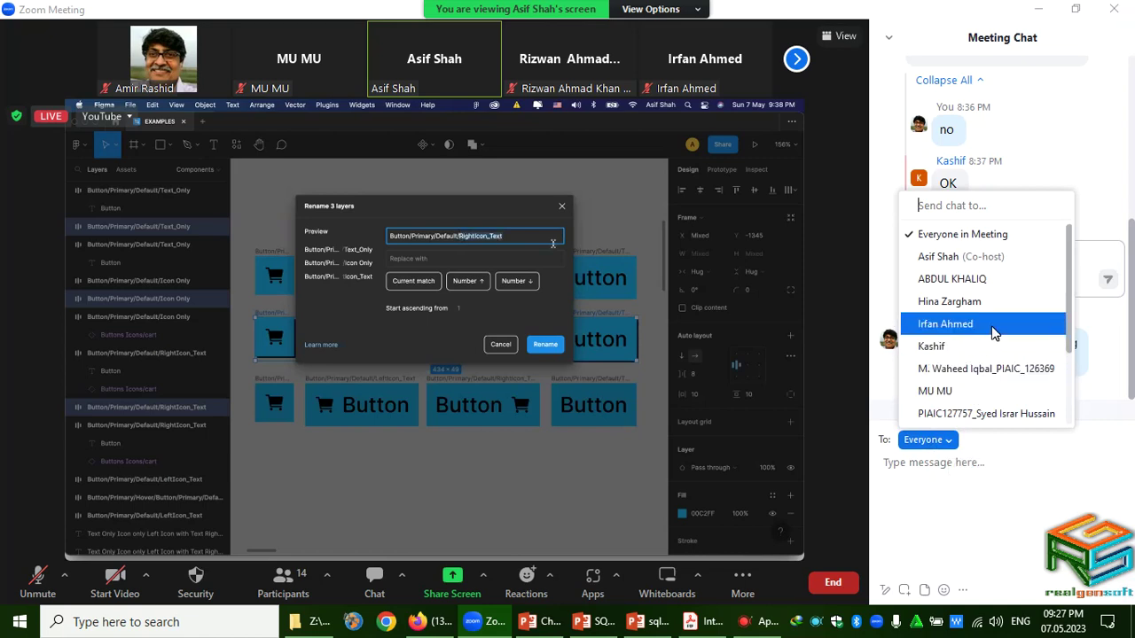
scroll(991, 330, "down", 3)
scroll(994, 329, "down", 2)
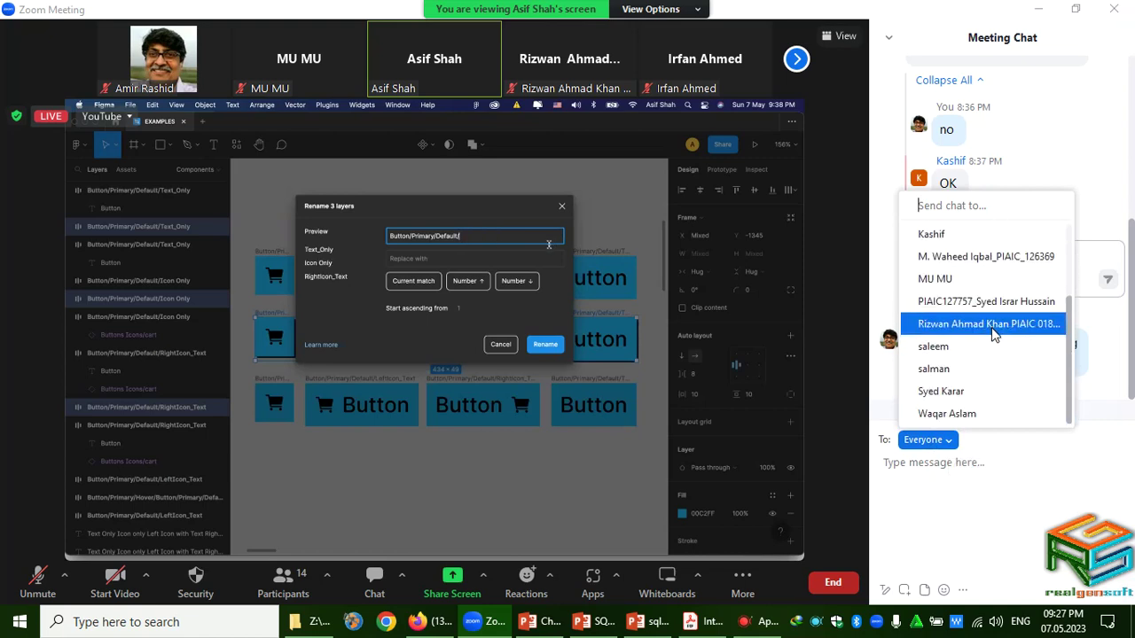
scroll(993, 331, "up", 3)
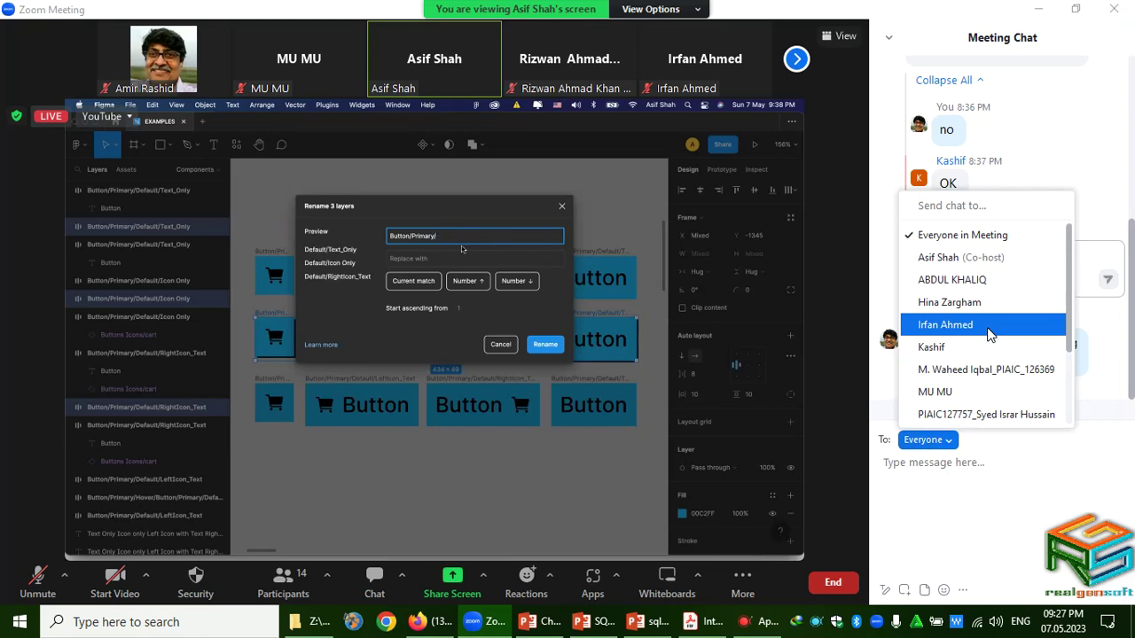
left_click(964, 590)
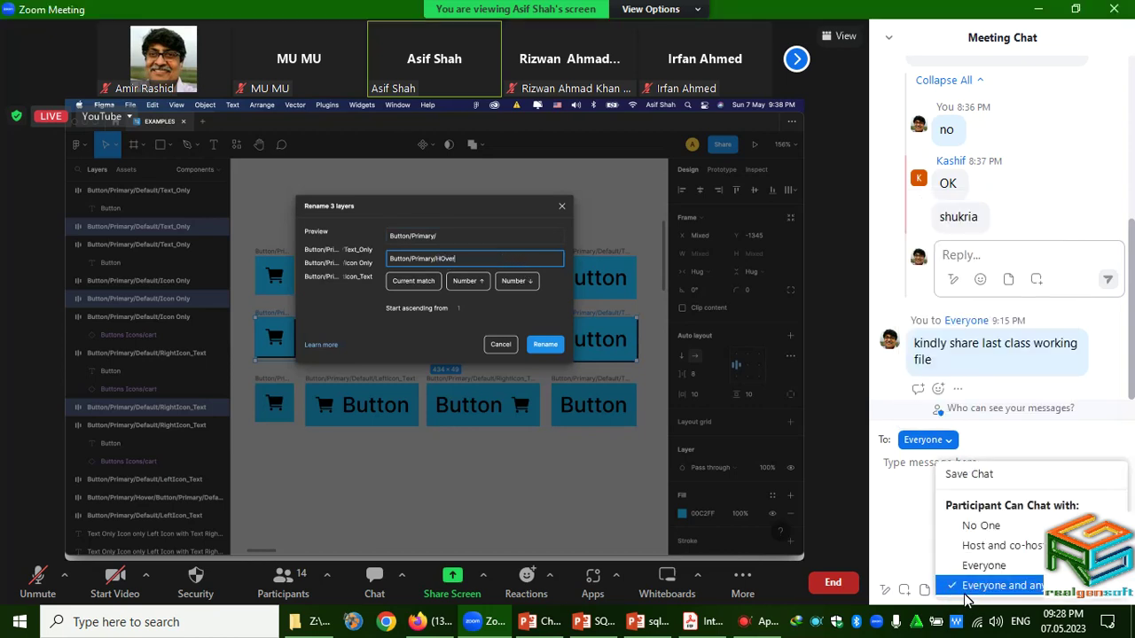
left_click(965, 478)
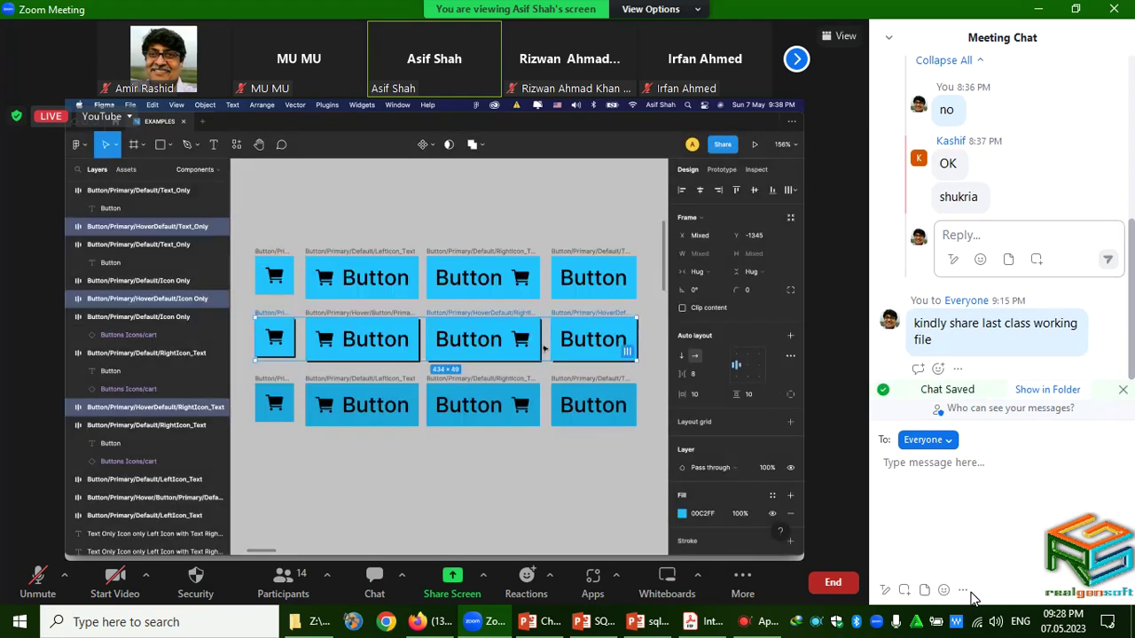
Step: Limit meeting chat to hosts and co-hosts, then allow everyone to chat again
left_click(968, 600)
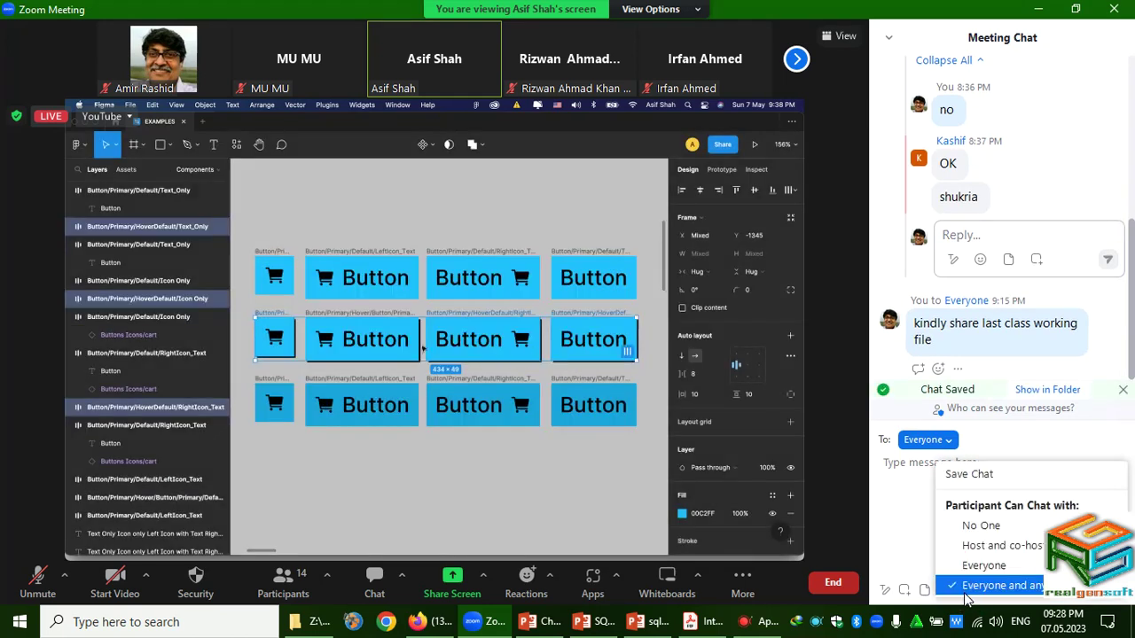
left_click(977, 547)
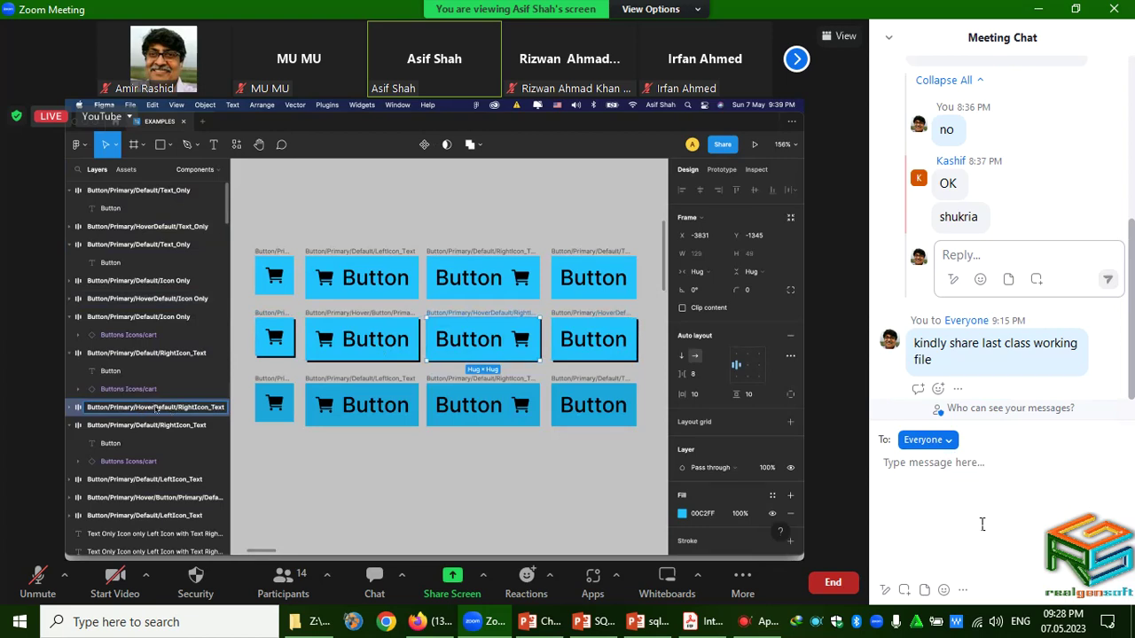
left_click(949, 441)
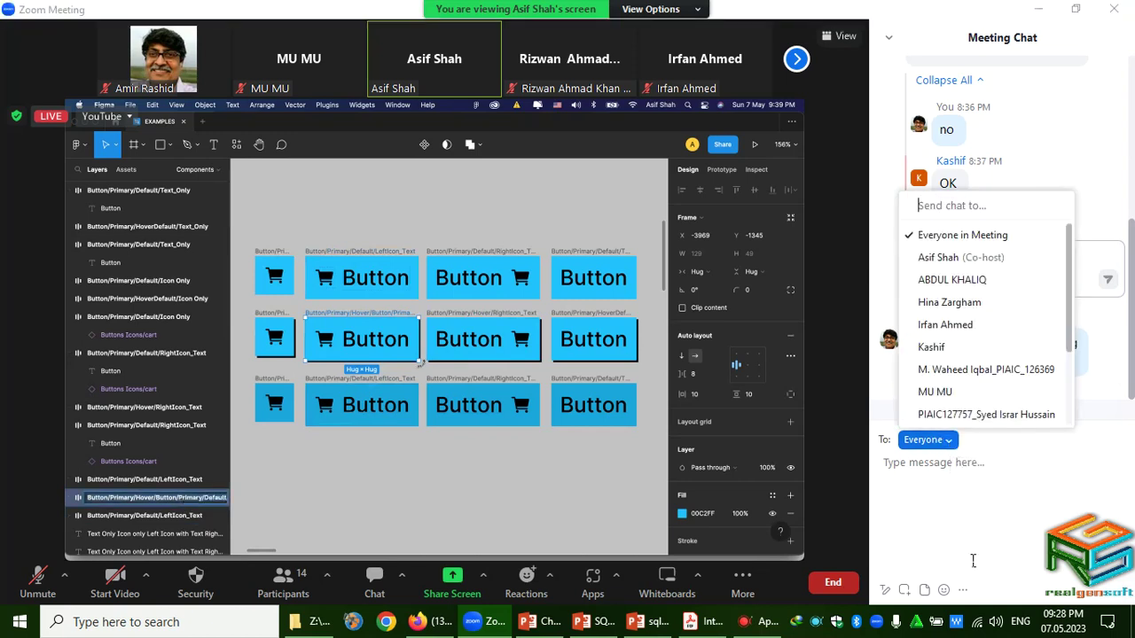
left_click(963, 589)
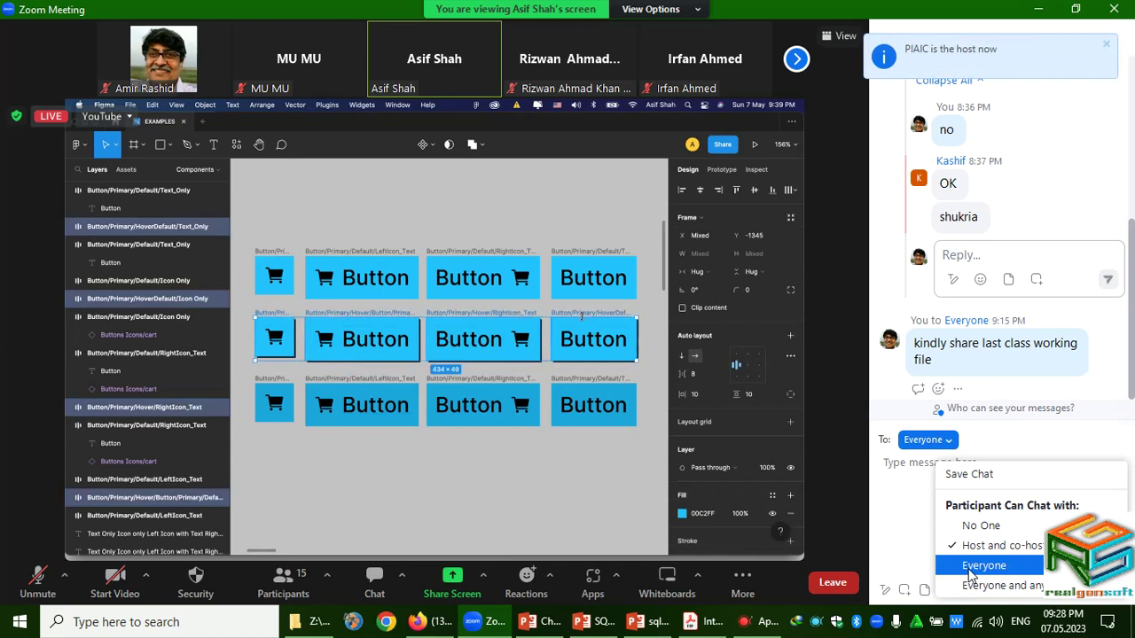
left_click(971, 568)
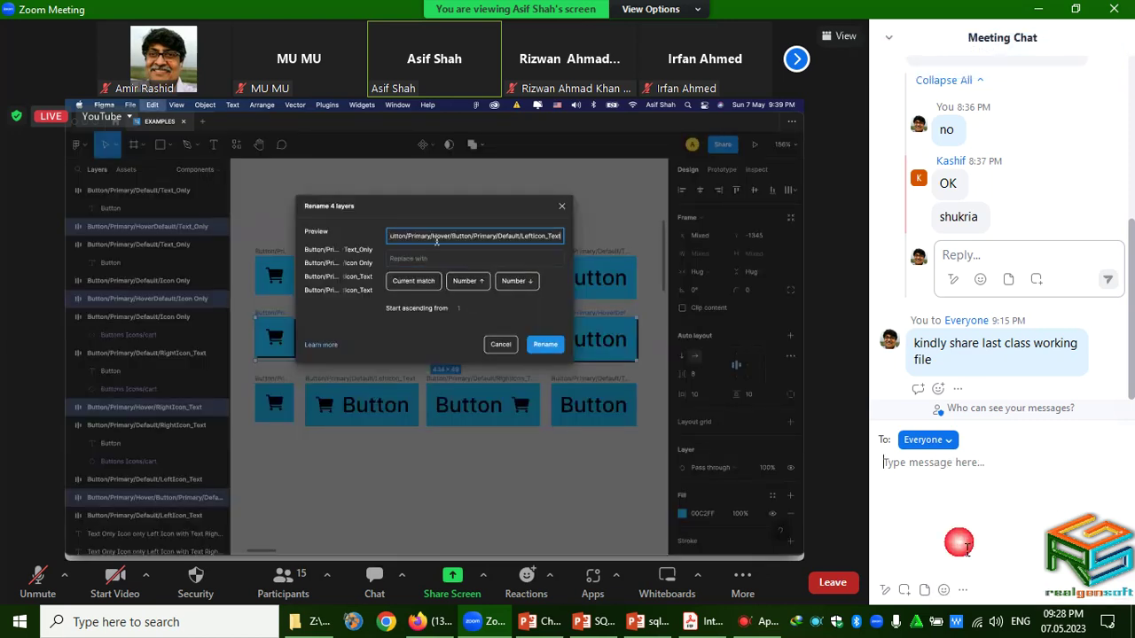
Step: Scroll up through the meeting chat and look over the chat panel options
scroll(1020, 222, "up", 2)
scroll(1020, 222, "up", 2)
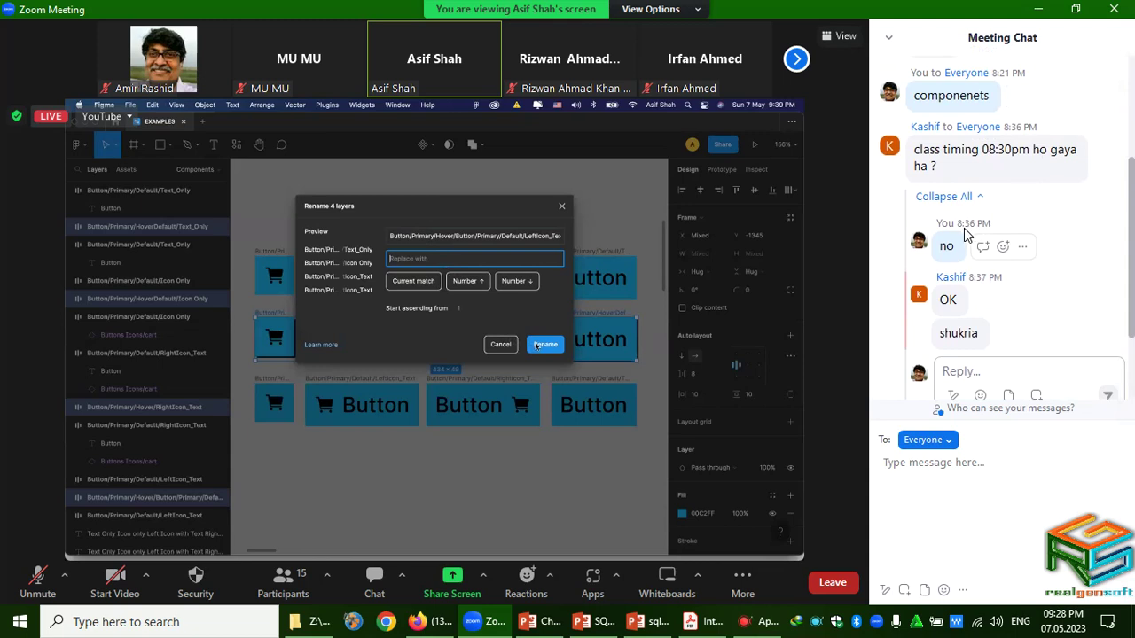
scroll(967, 237, "up", 3)
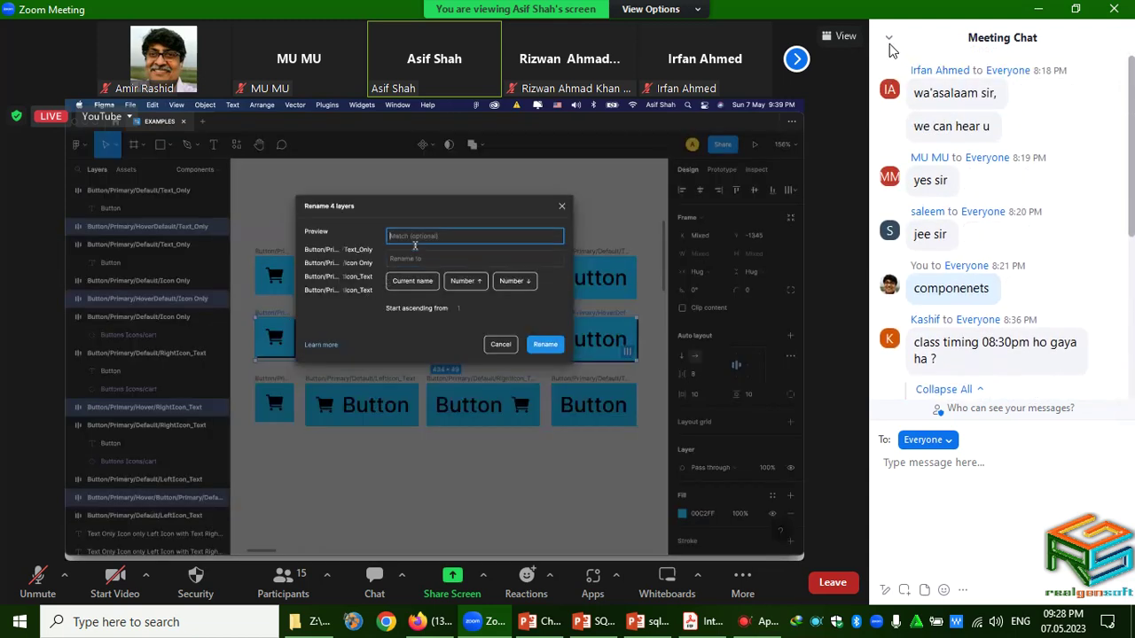
left_click(889, 40)
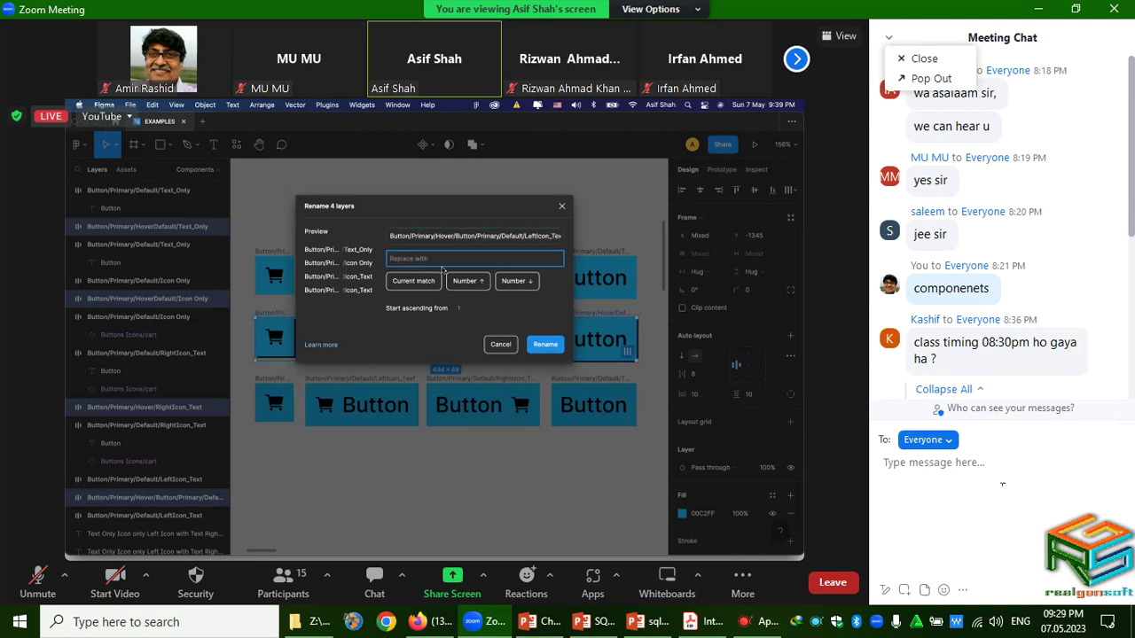
left_click(982, 541)
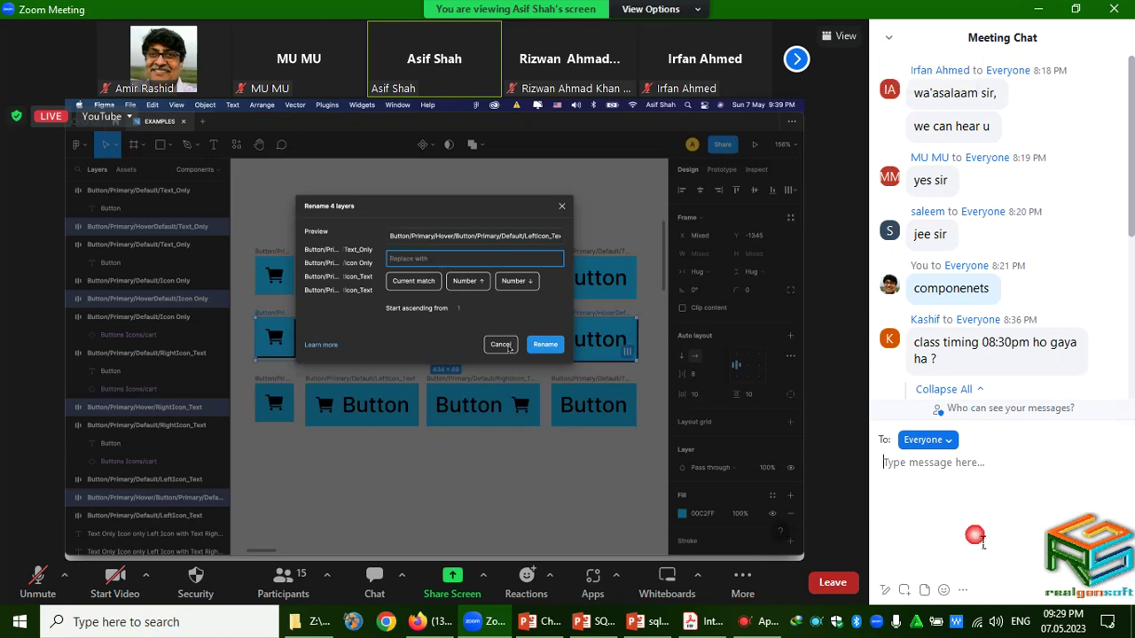
left_click(965, 590)
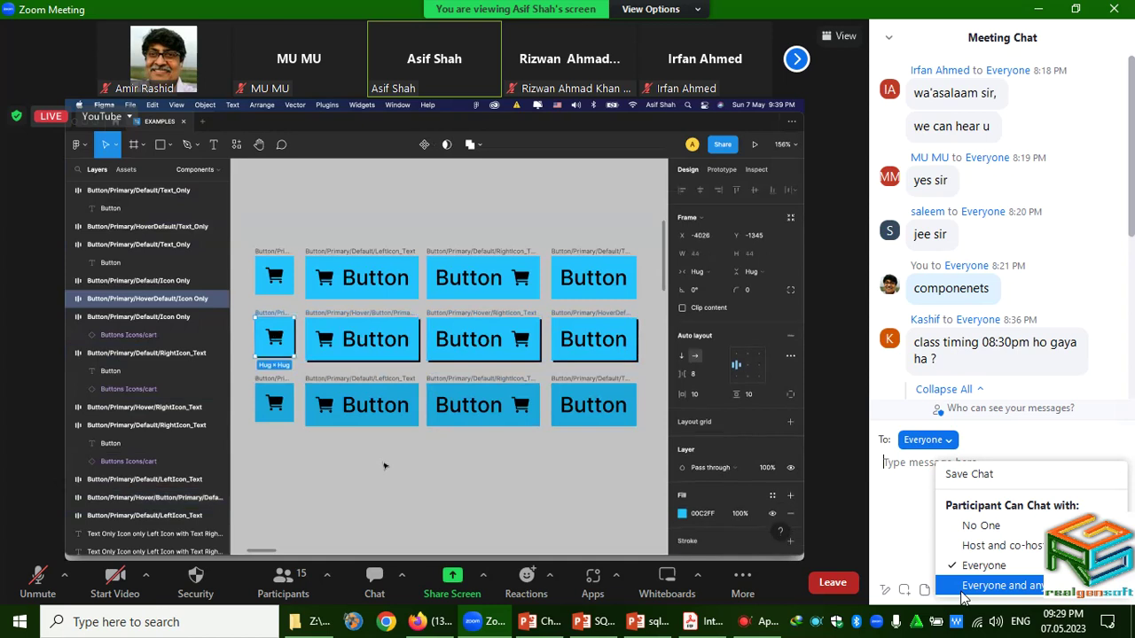
Step: Save the meeting chat, browse the participant pages, and jump to the newest message
left_click(971, 475)
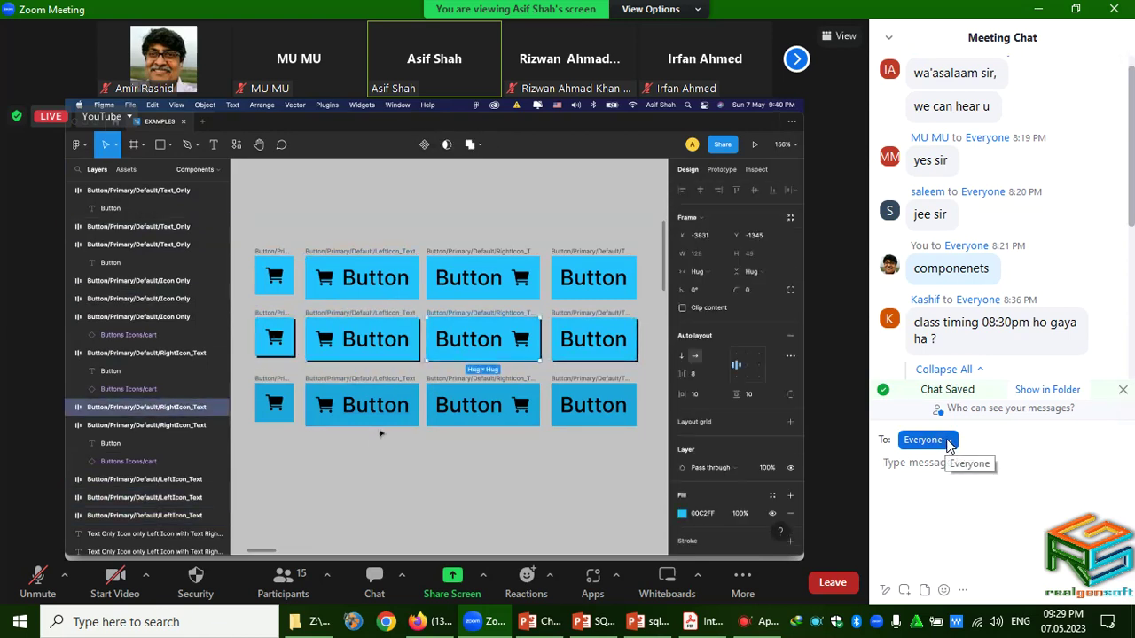
left_click(953, 444)
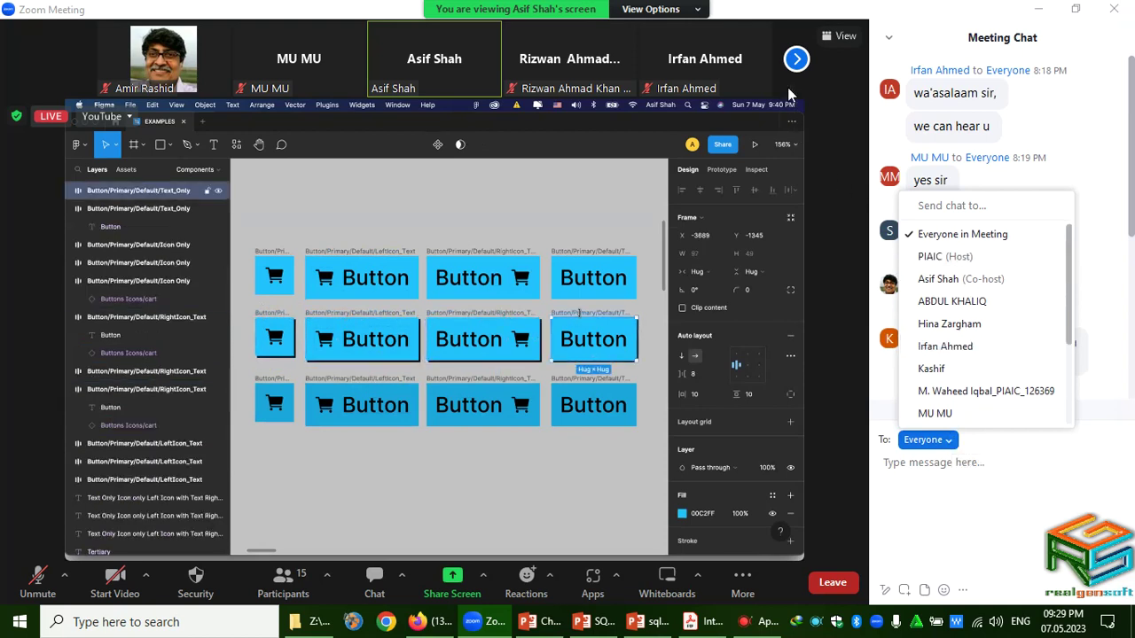
left_click(796, 59)
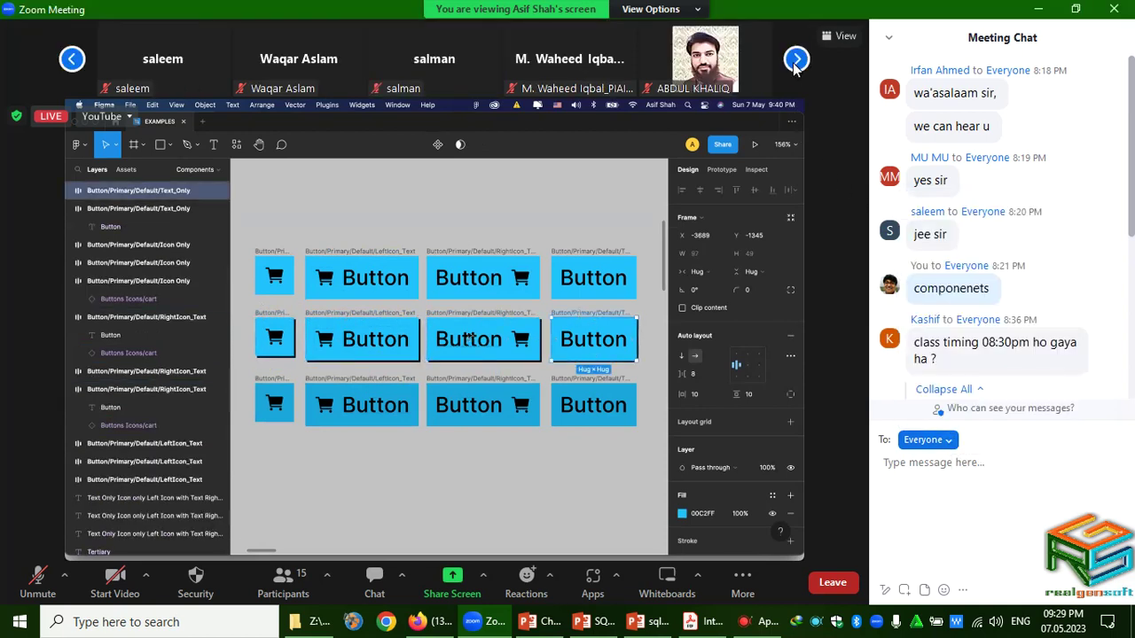
left_click(795, 62)
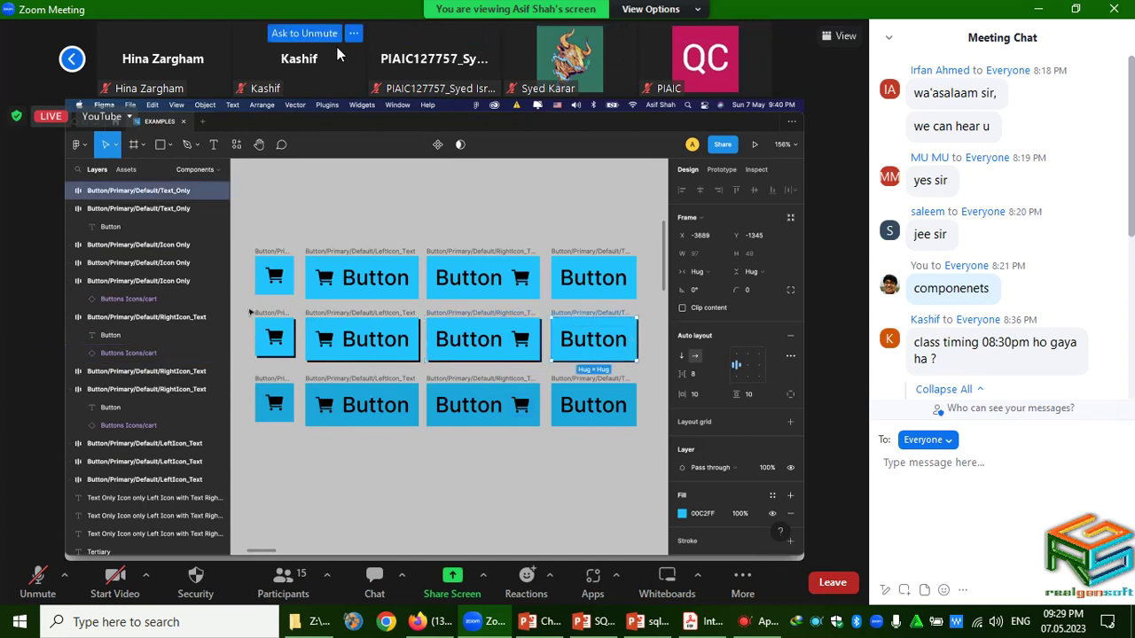
left_click(78, 58)
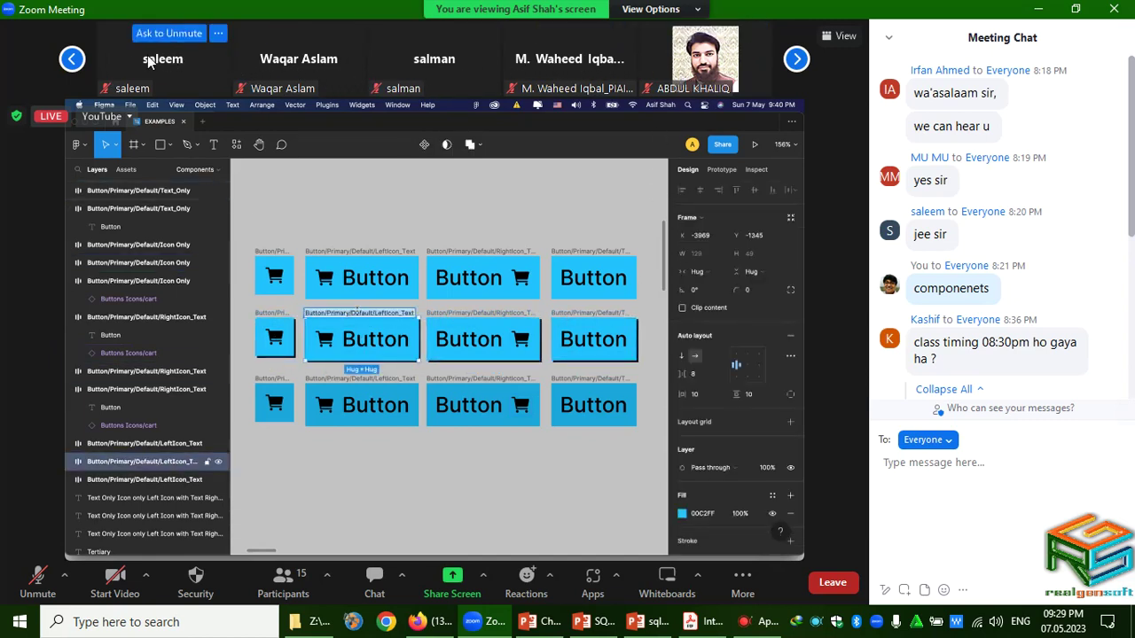
left_click(71, 58)
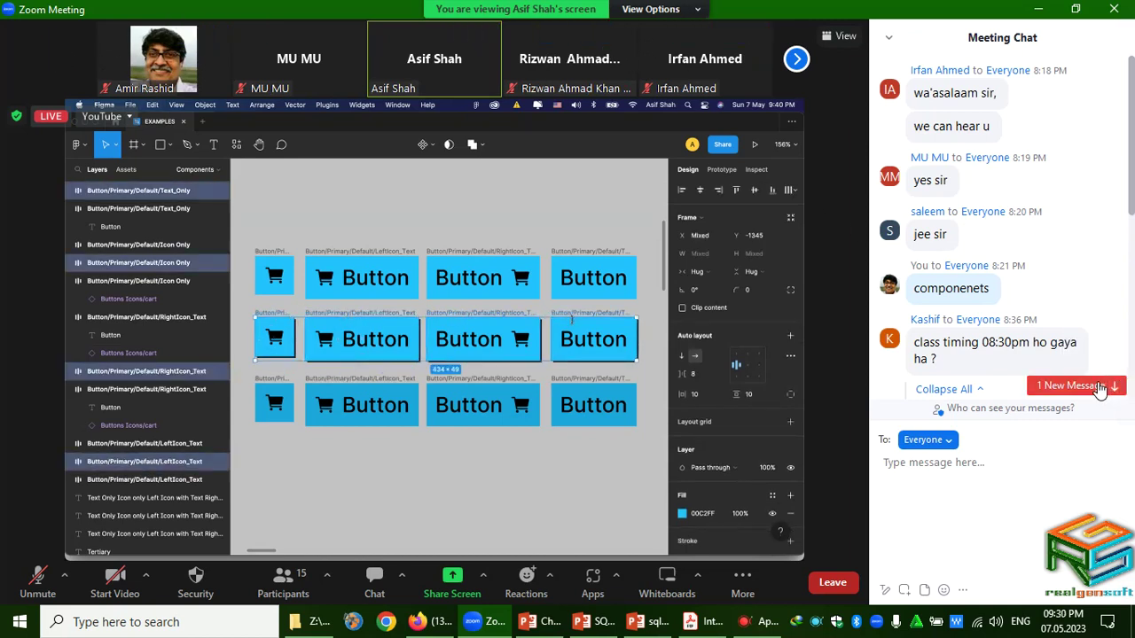
left_click(1097, 389)
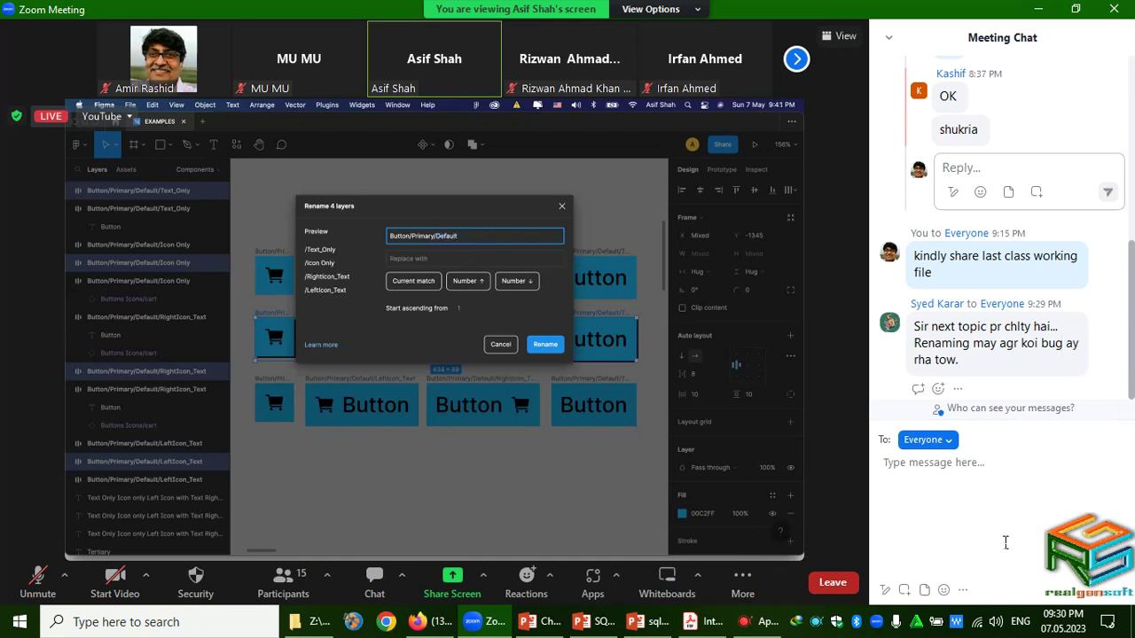
Step: Save the meeting chat from the extra chat options
left_click(963, 593)
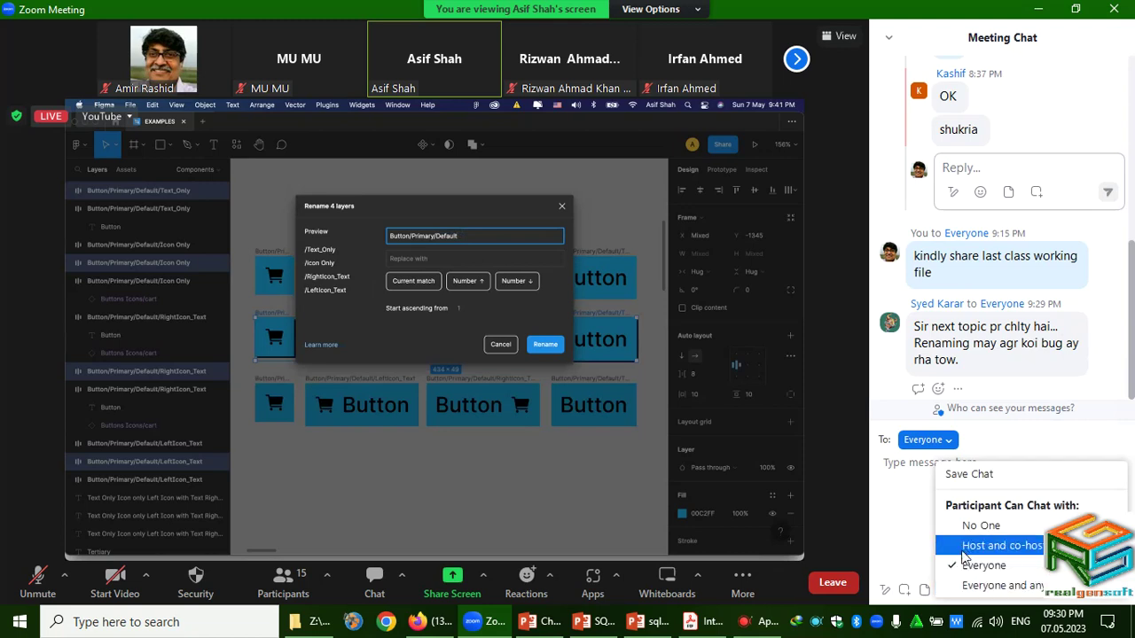
left_click(964, 477)
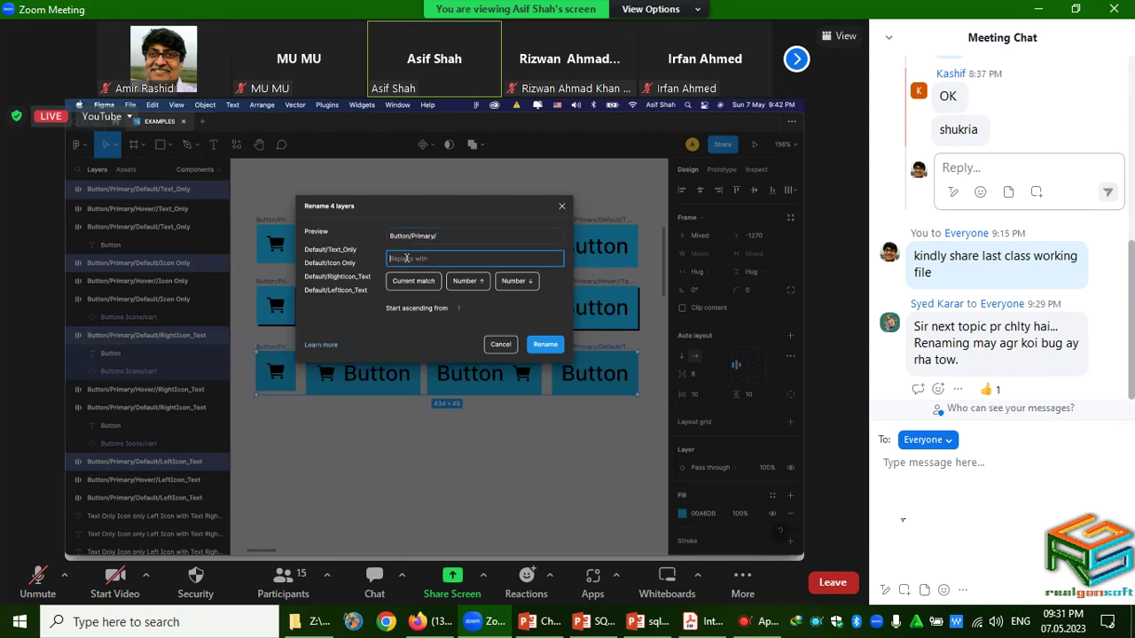
Step: Rename the bottom-row buttons to Button/Primary/Active/Default/… names
type("Button/Primary/Default/LeftIcon_Text")
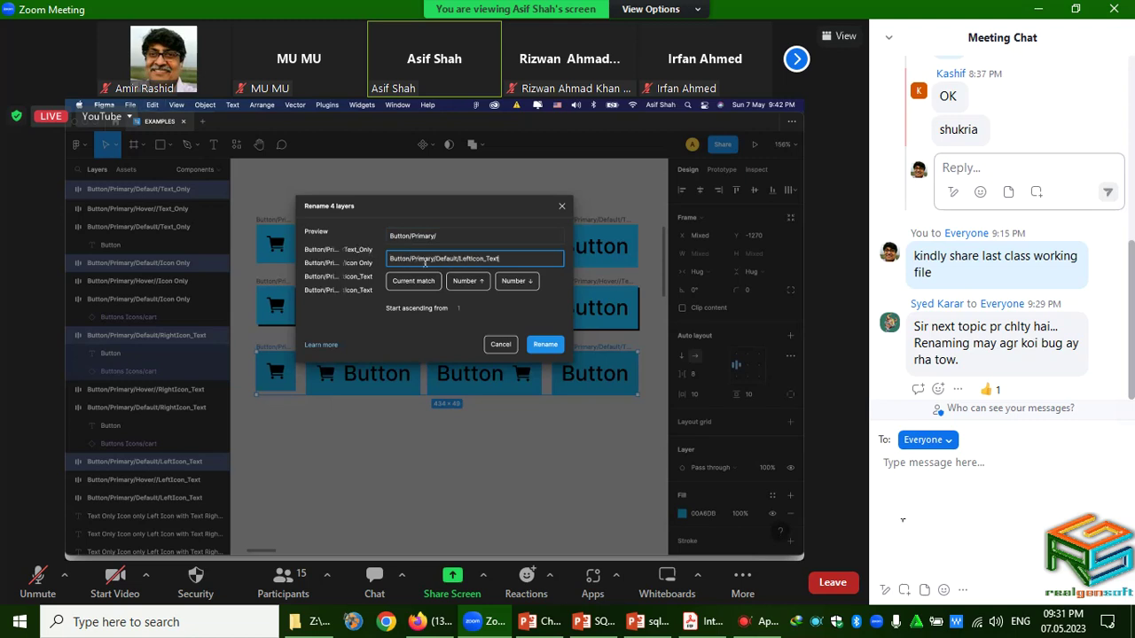
left_click_drag(435, 259, 532, 270)
type("Active/")
left_click(545, 344)
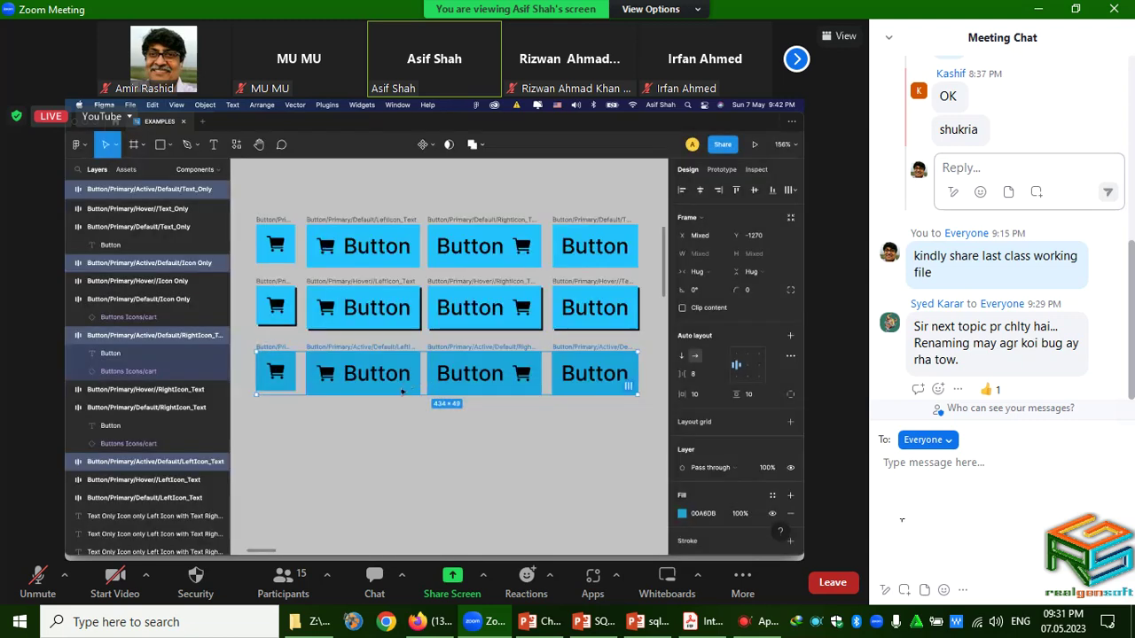
Step: Widen the Layers panel to show full names and reselect the bottom-row button frames
left_click(279, 345)
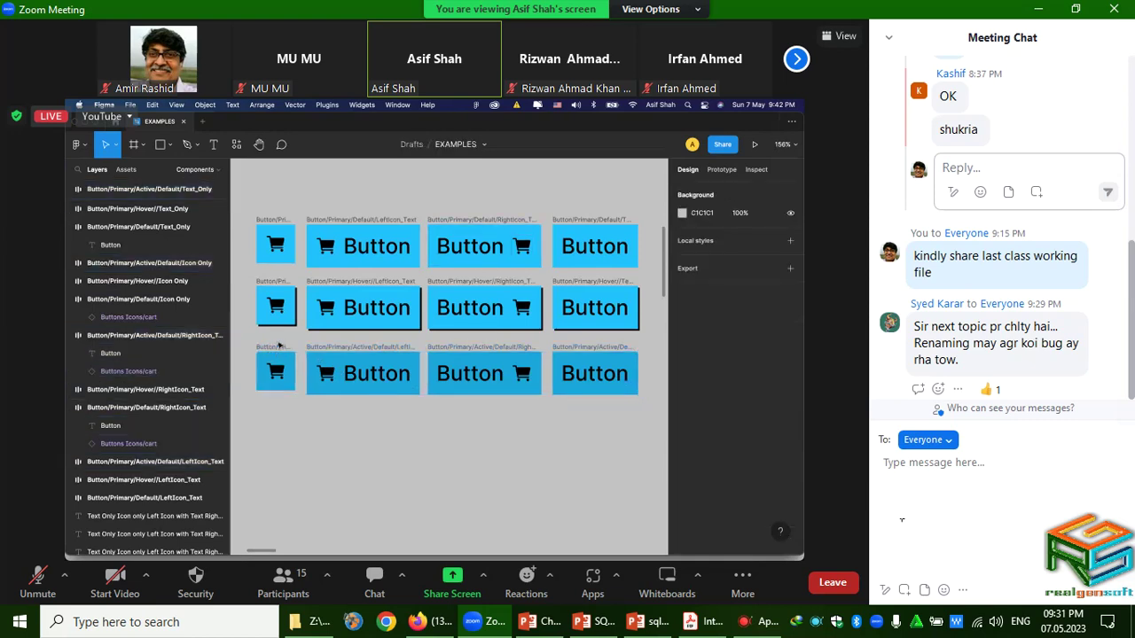
left_click(264, 349)
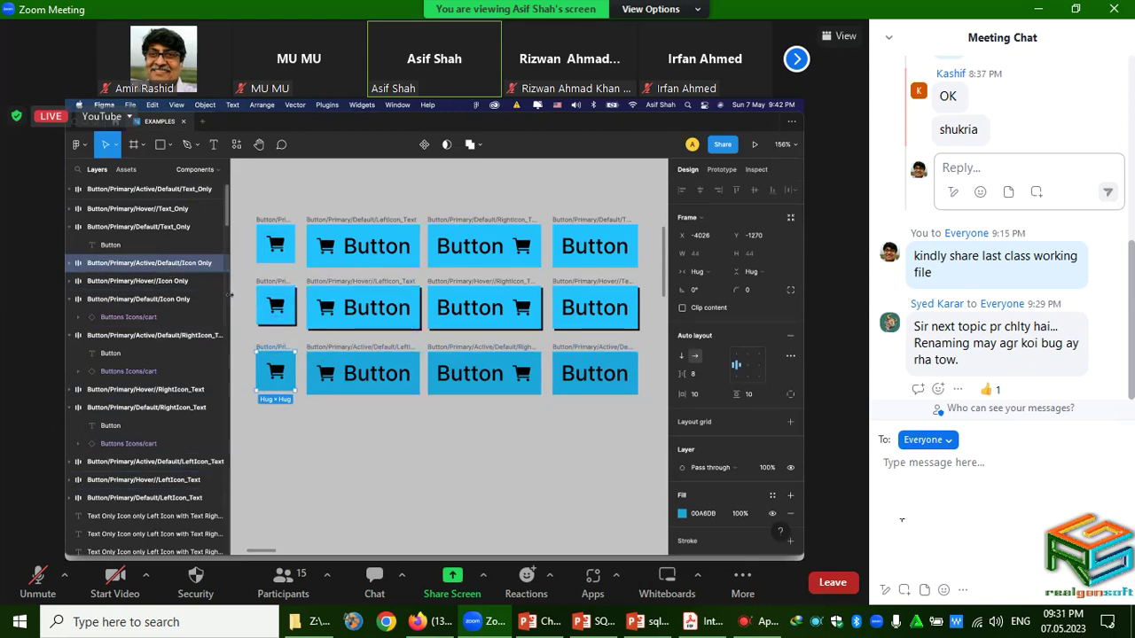
left_click_drag(232, 298, 249, 296)
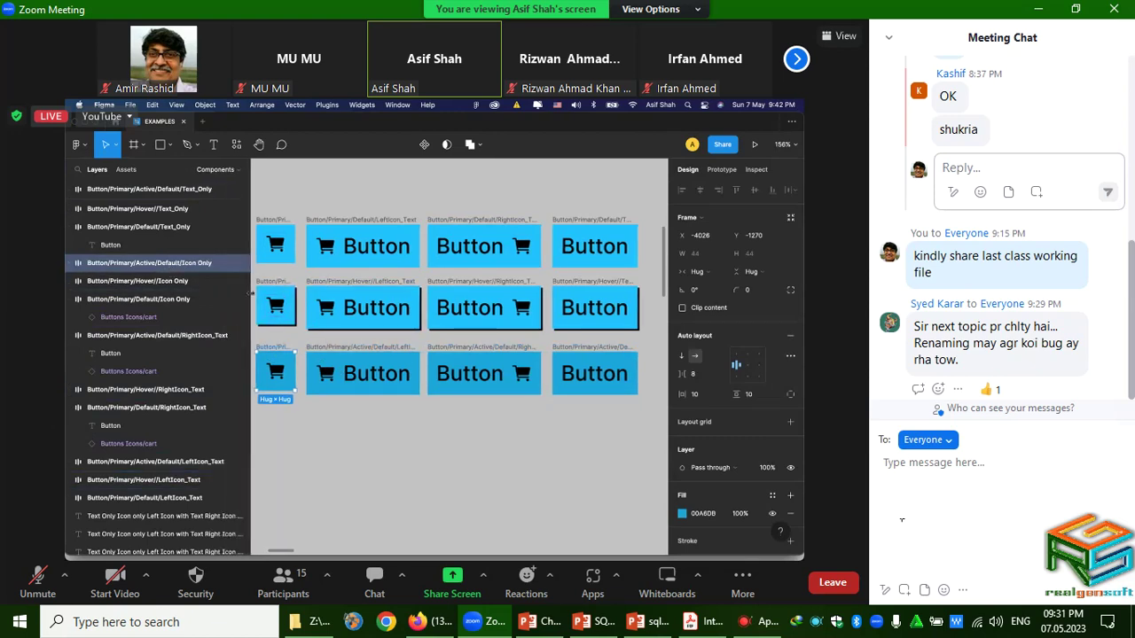
left_click(157, 464)
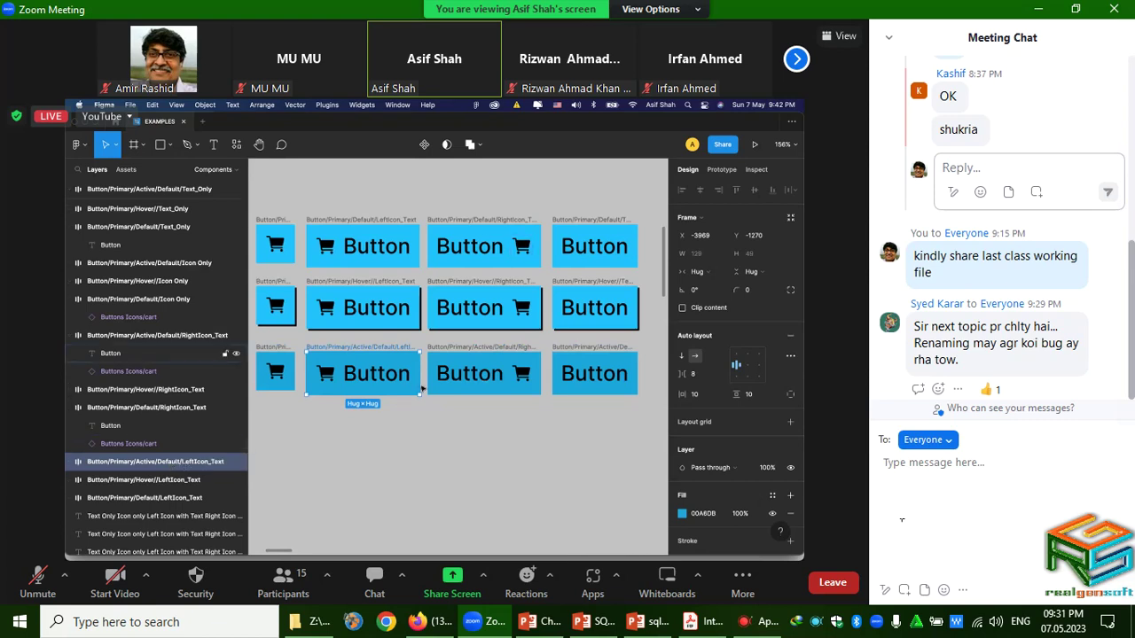
left_click(151, 336)
mouse_move(155, 336)
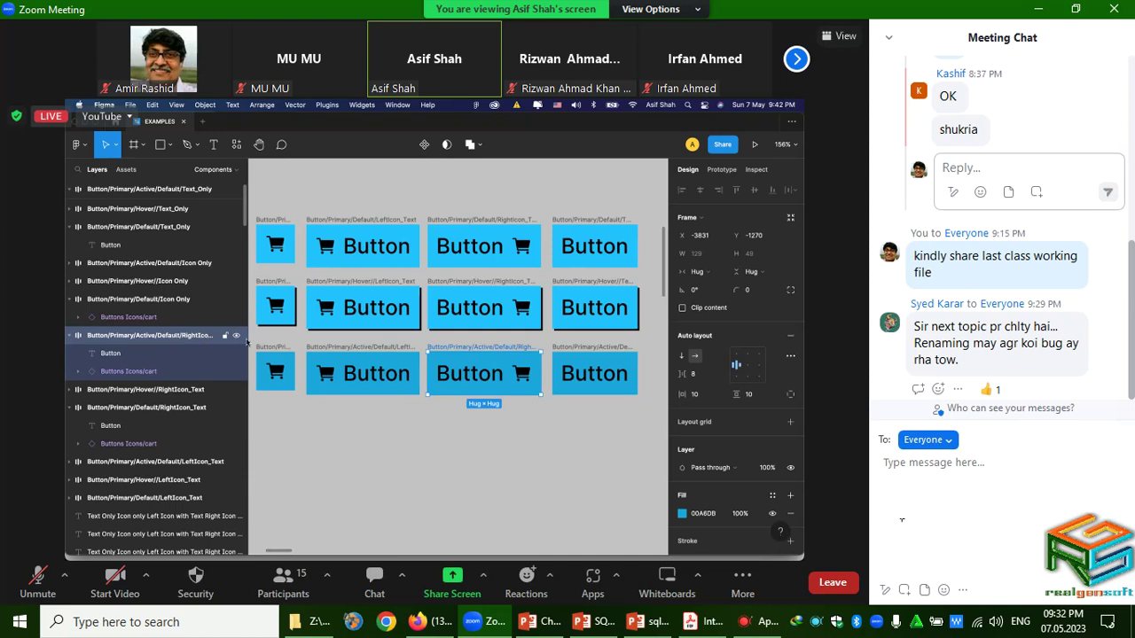
double_click(472, 349)
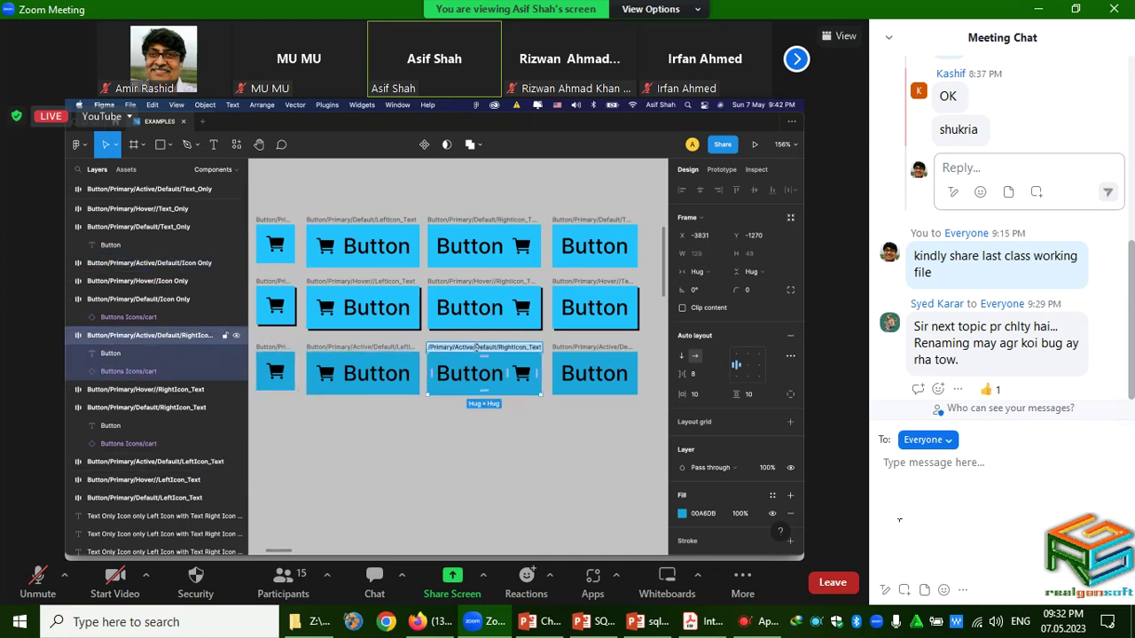
left_click(472, 461)
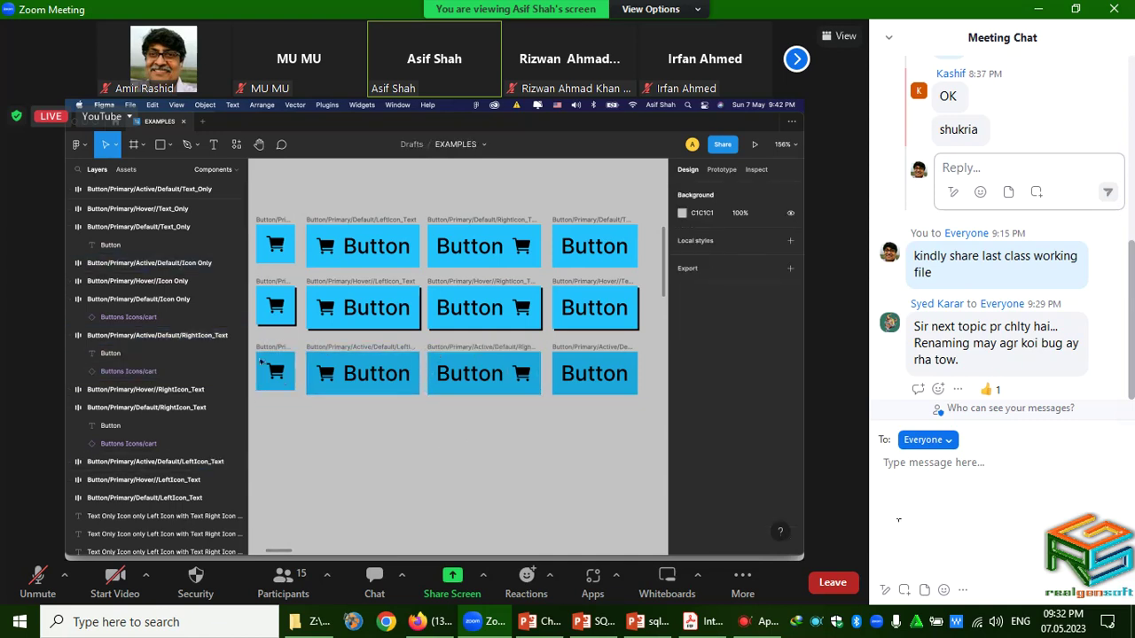
left_click(265, 350)
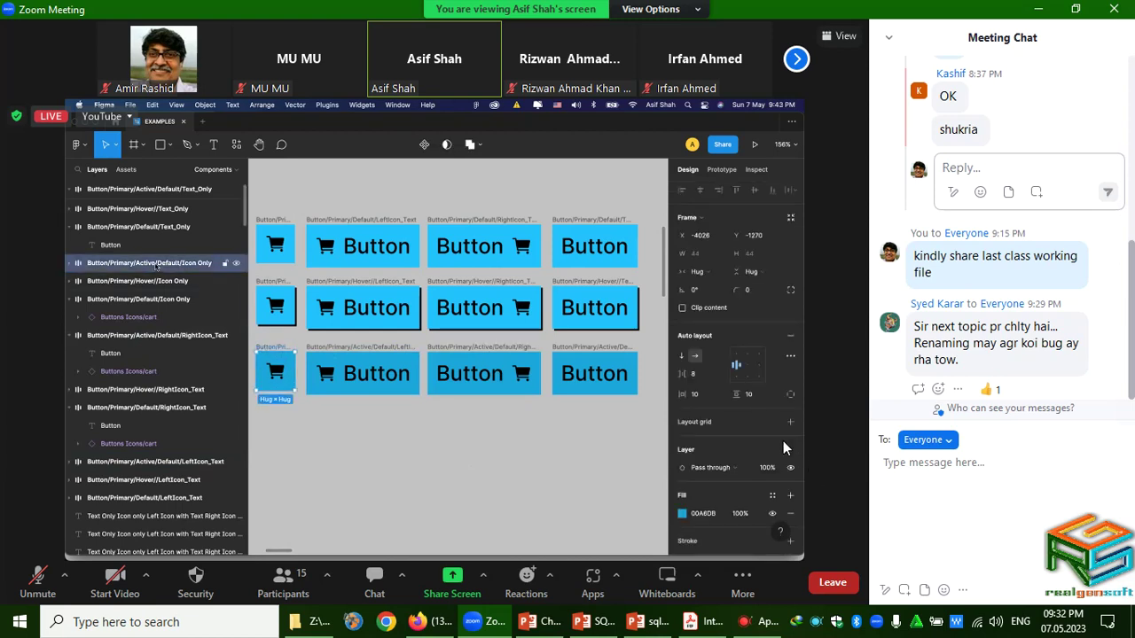
left_click(344, 350, "shift")
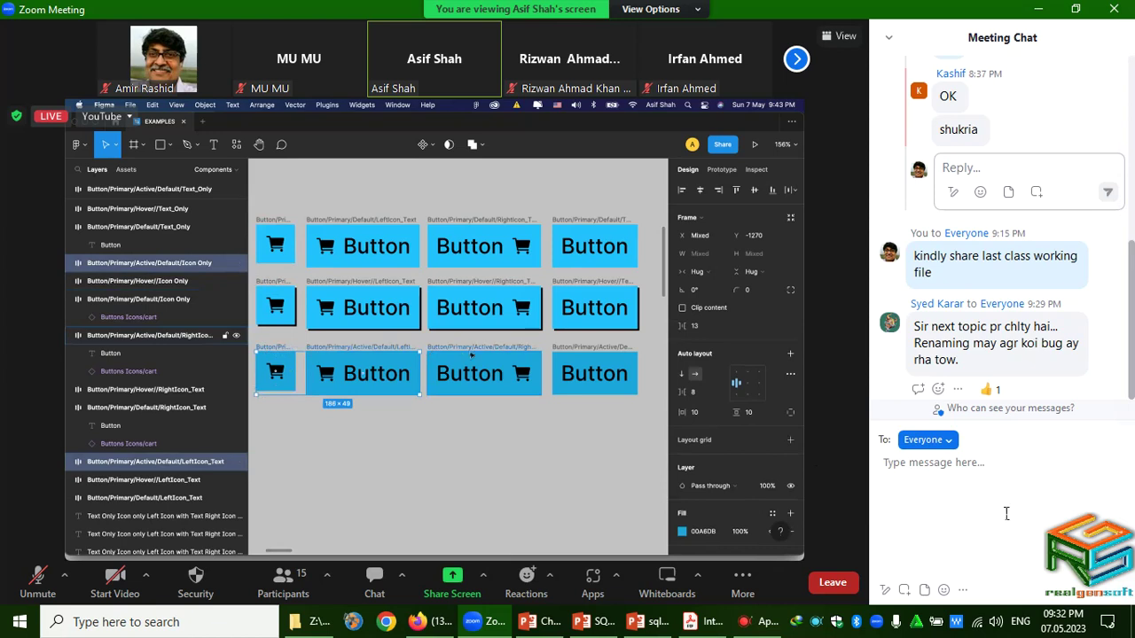
left_click(967, 594)
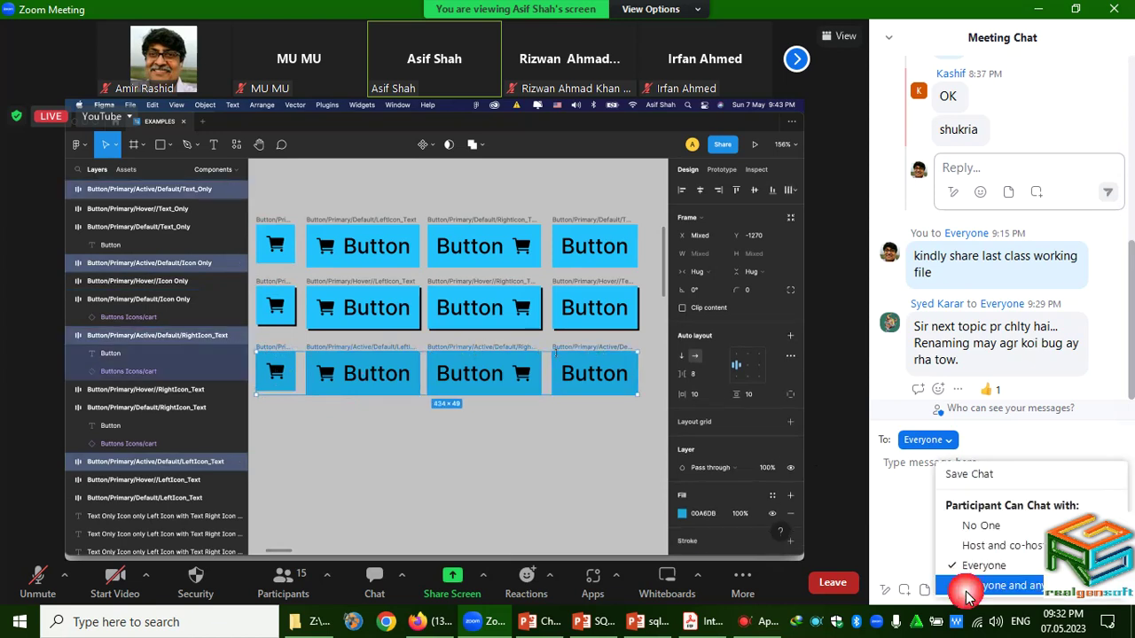
Step: Save the meeting chat
left_click(965, 484)
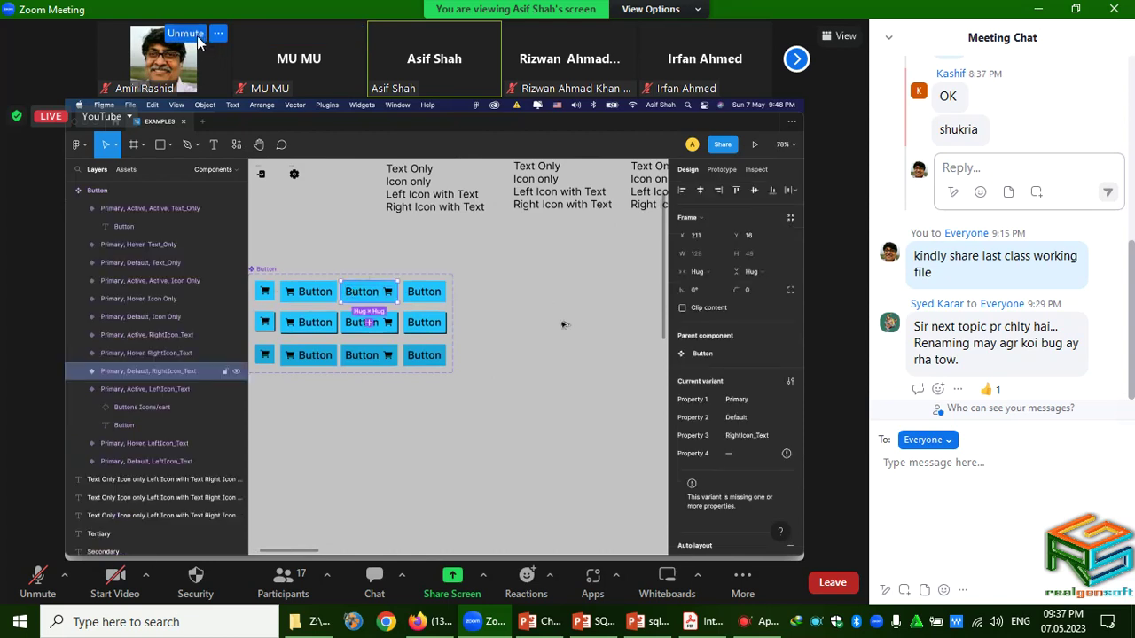
Step: Unmute the microphone to speak in the meeting
left_click(195, 37)
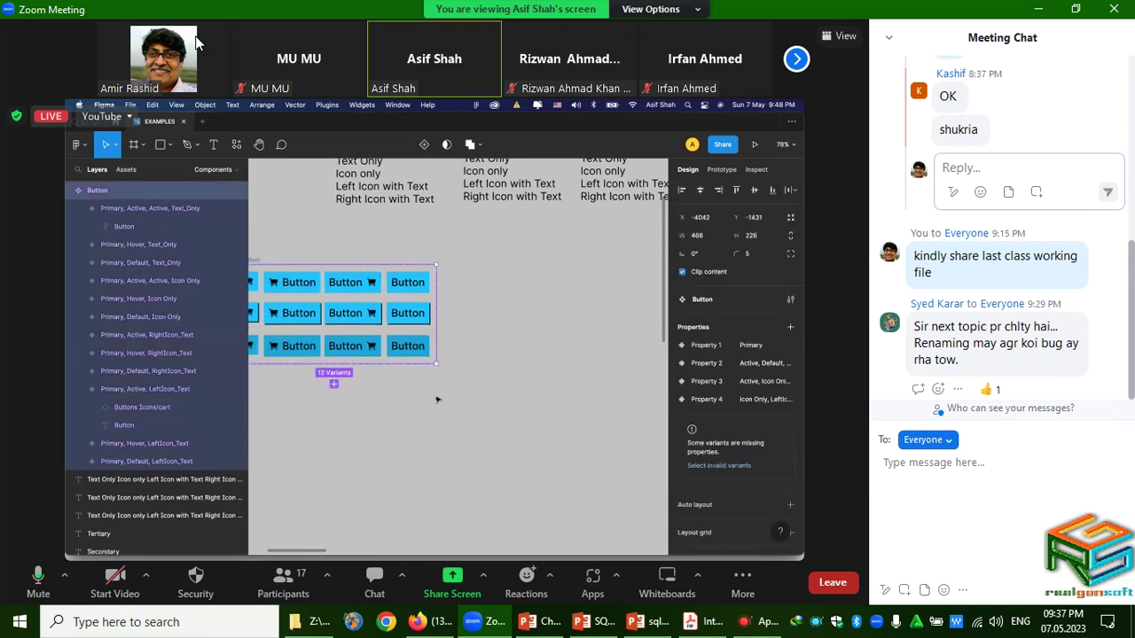
Step: Mute the microphone again with Alt+A
key("alt+a")
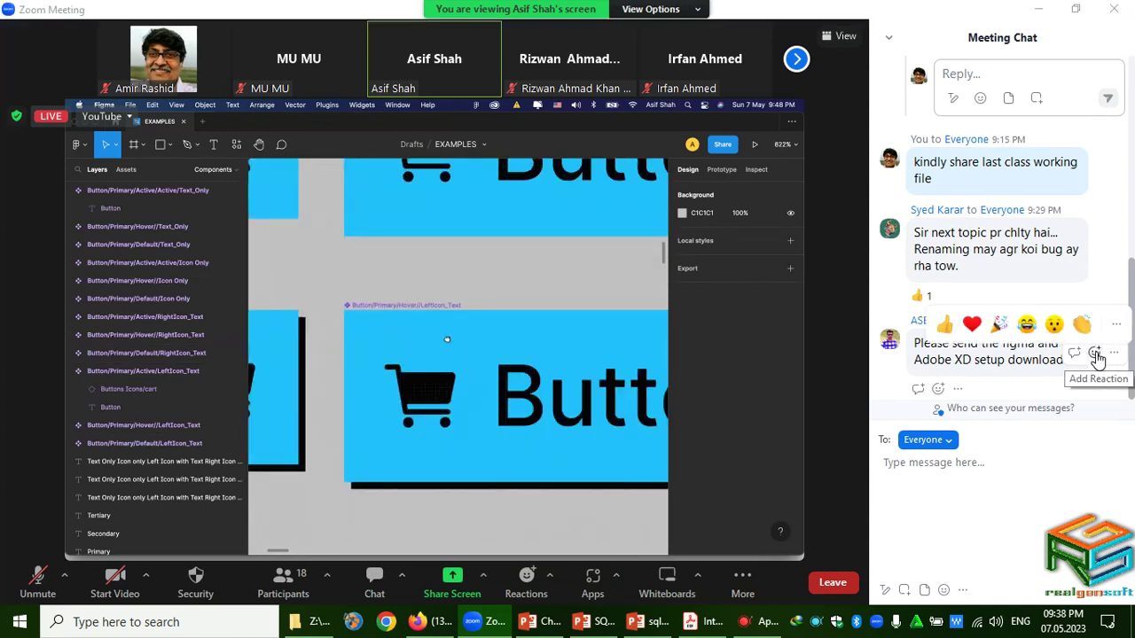
mouse_move(989, 350)
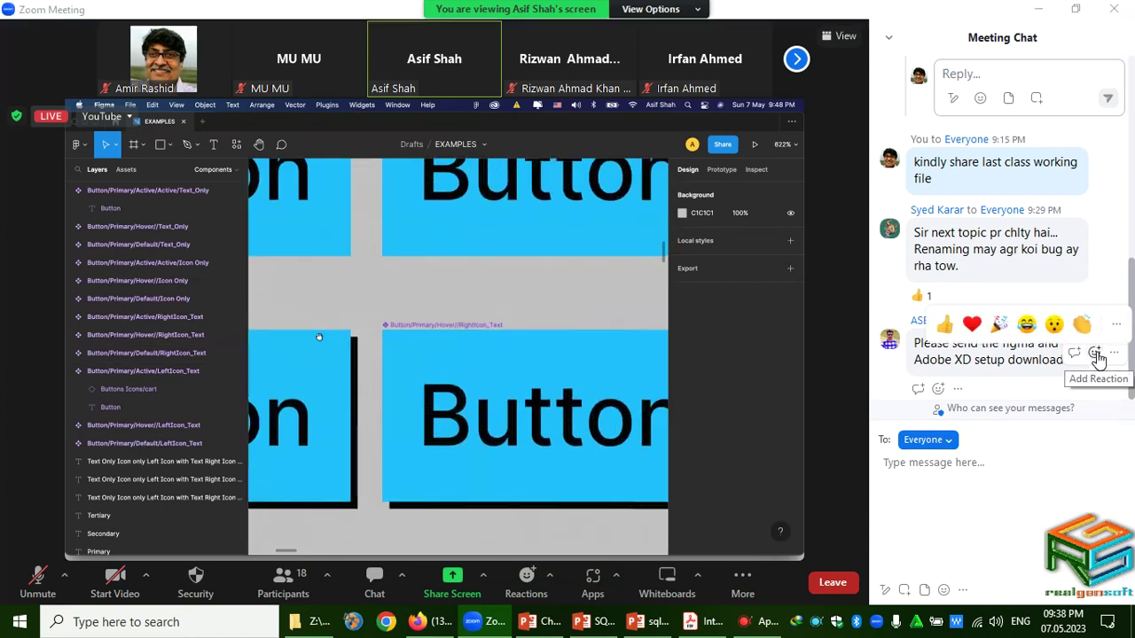
Step: Thumbs-up the chat request, start a reply, and select the Figma and Adobe XD setup request
left_click(947, 327)
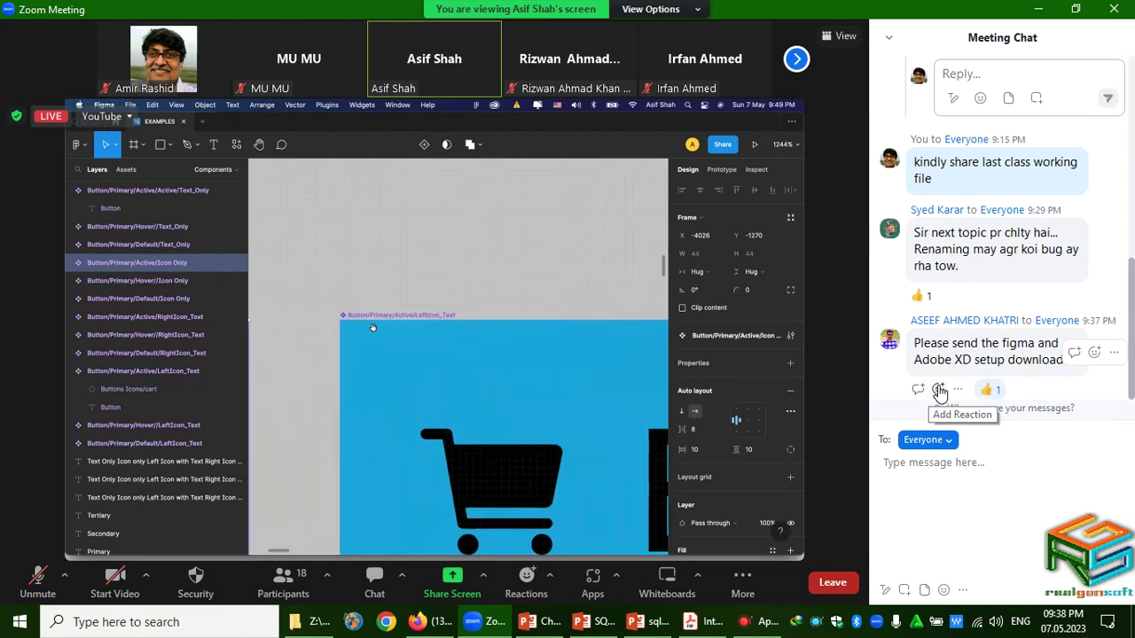
mouse_move(940, 389)
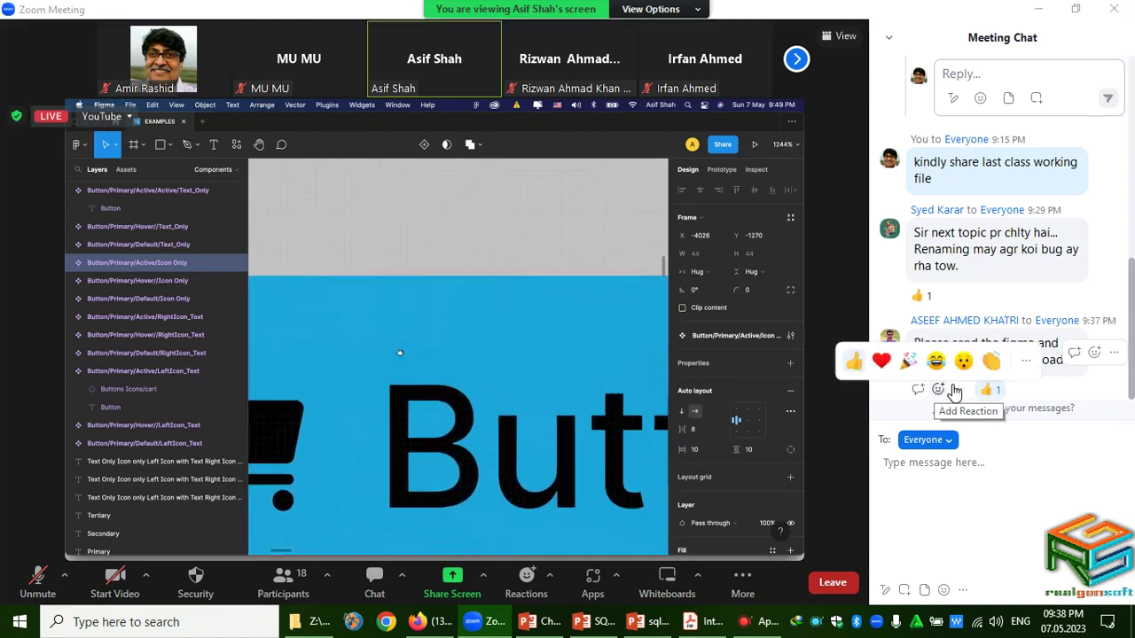
left_click(963, 519)
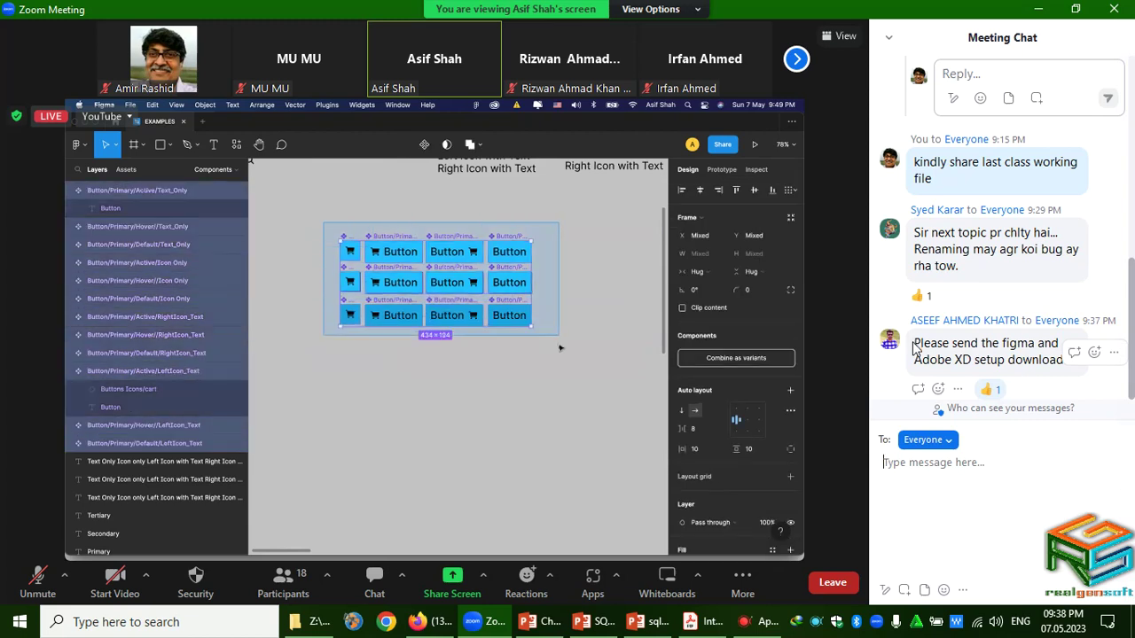
left_click_drag(914, 346, 1071, 374)
key("ctrl+c")
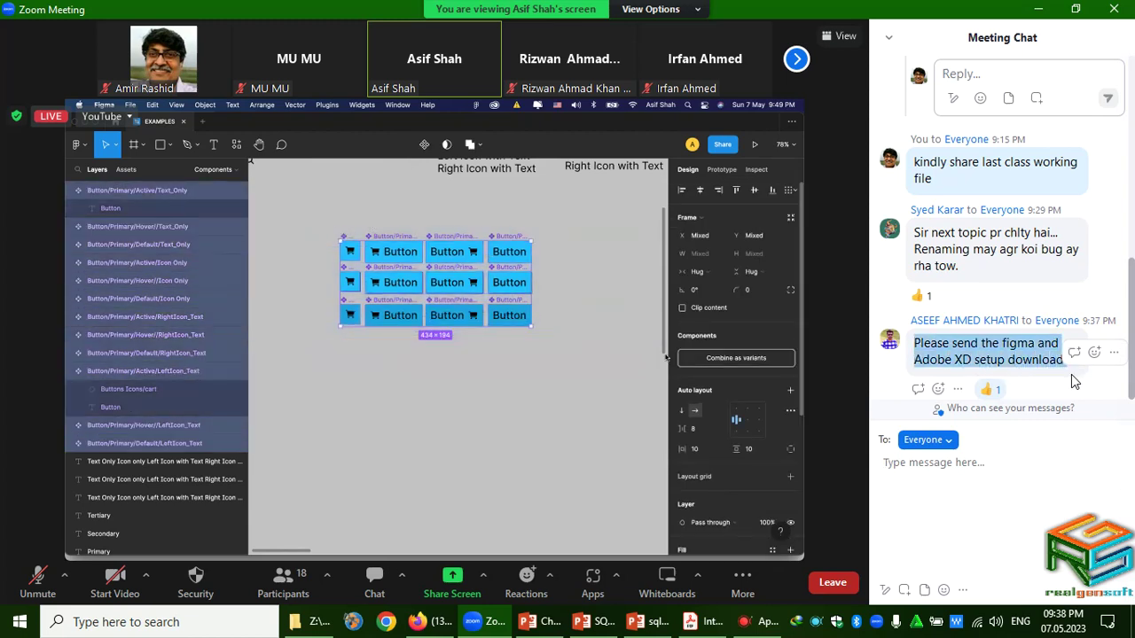
Step: Paste the setup-download request into a new chat message and check spelling suggestions for 'figma'
left_click(1015, 522)
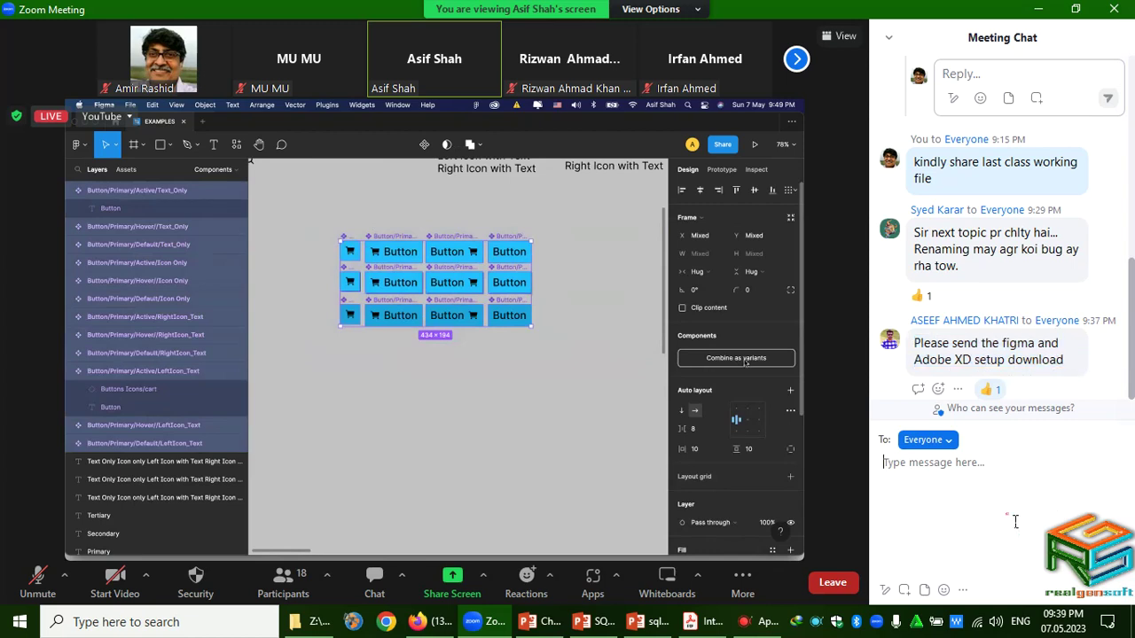
key("ctrl+v")
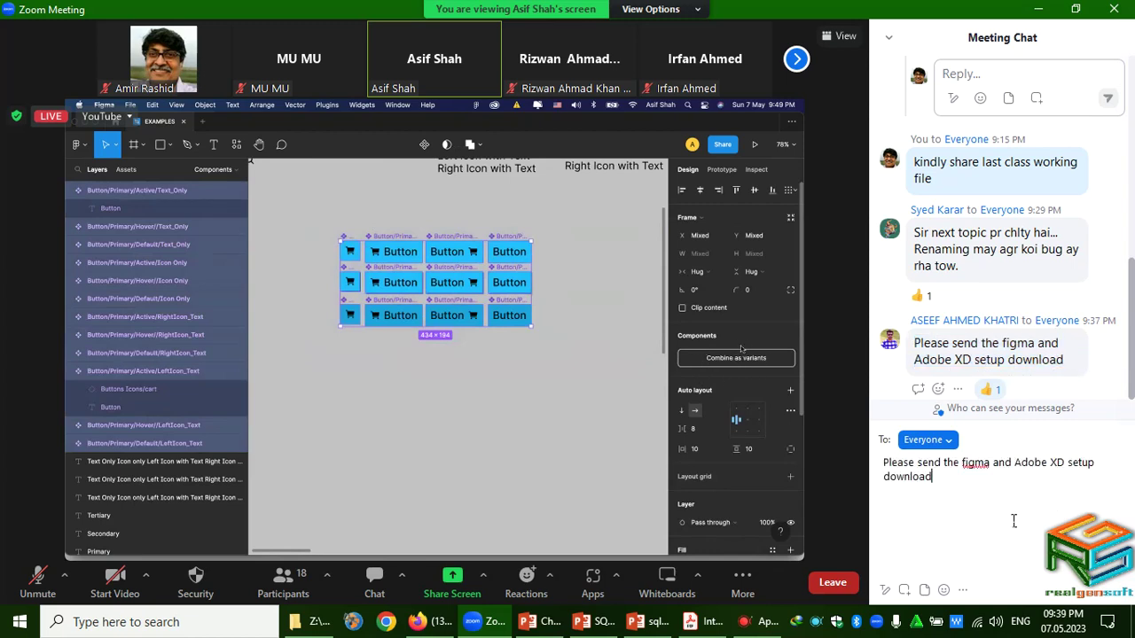
left_click(983, 470)
right_click(979, 470)
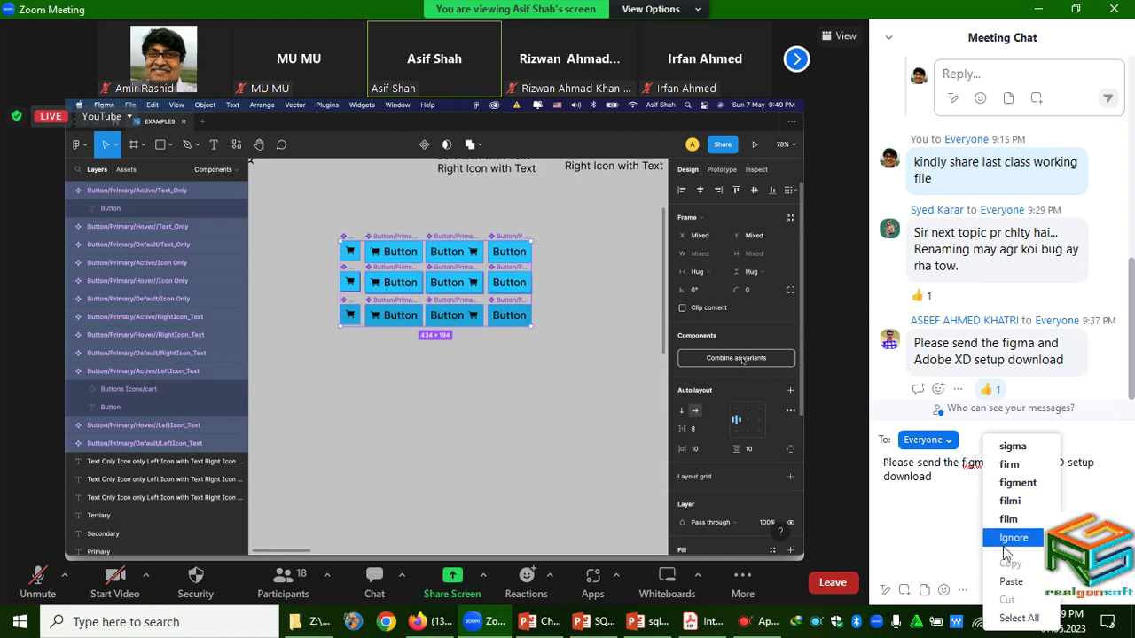
left_click(953, 555)
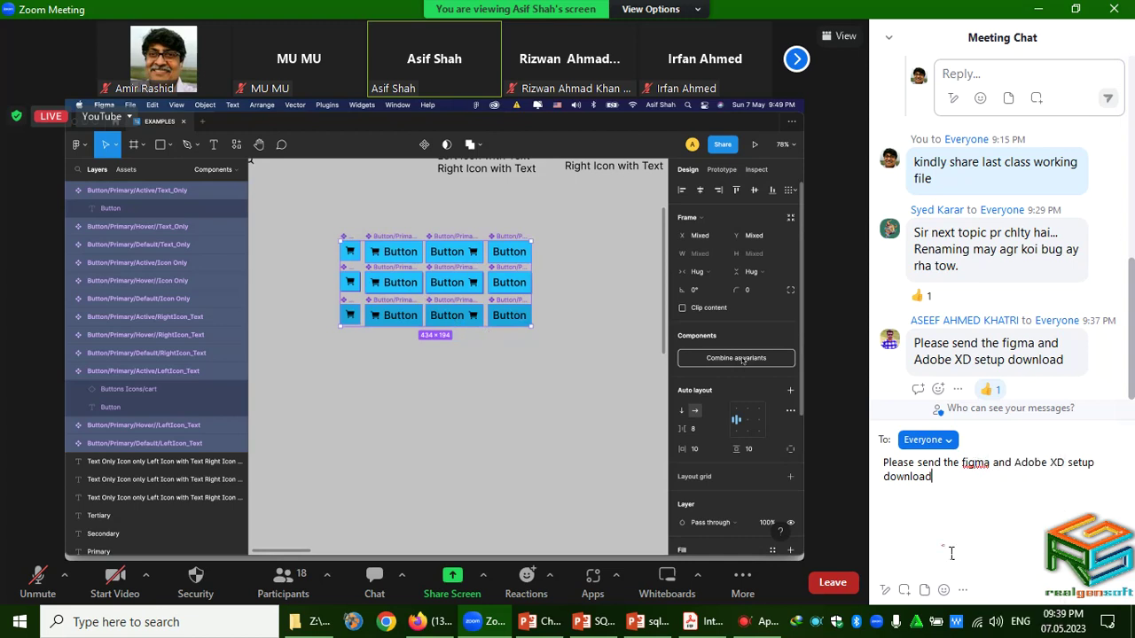
right_click(980, 470)
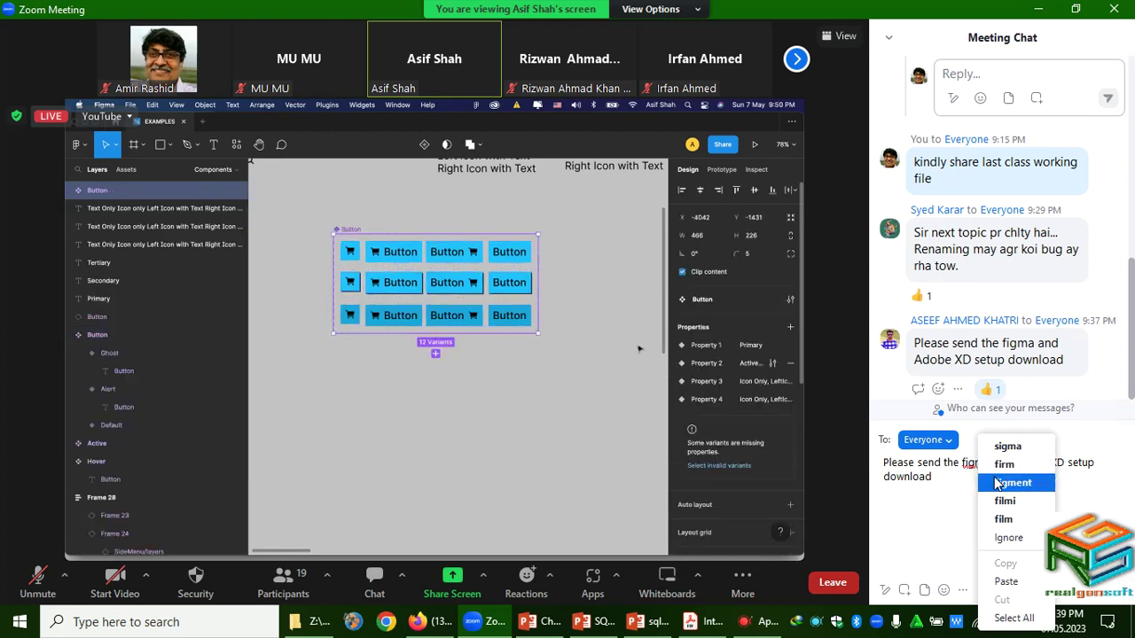
left_click(1000, 539)
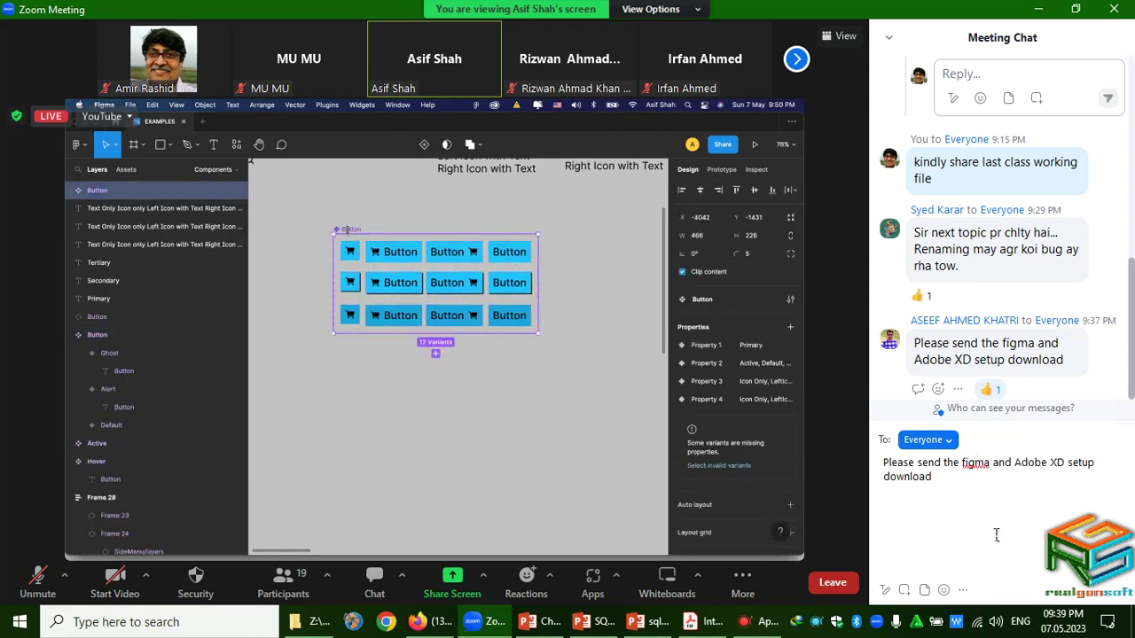
right_click(981, 470)
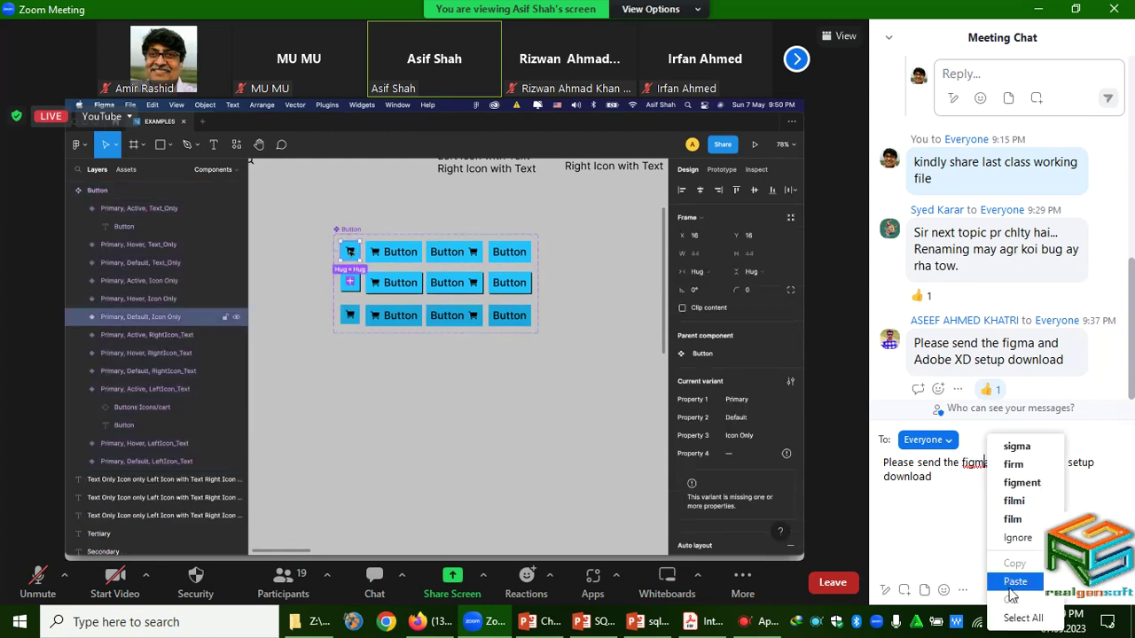
left_click(974, 570)
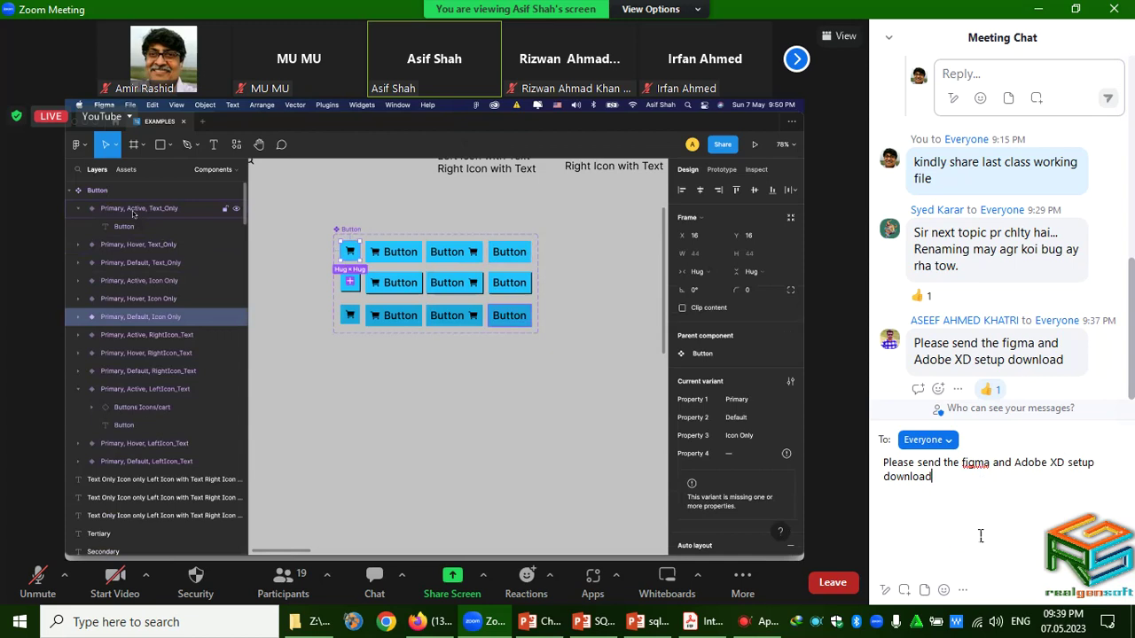
key("Return")
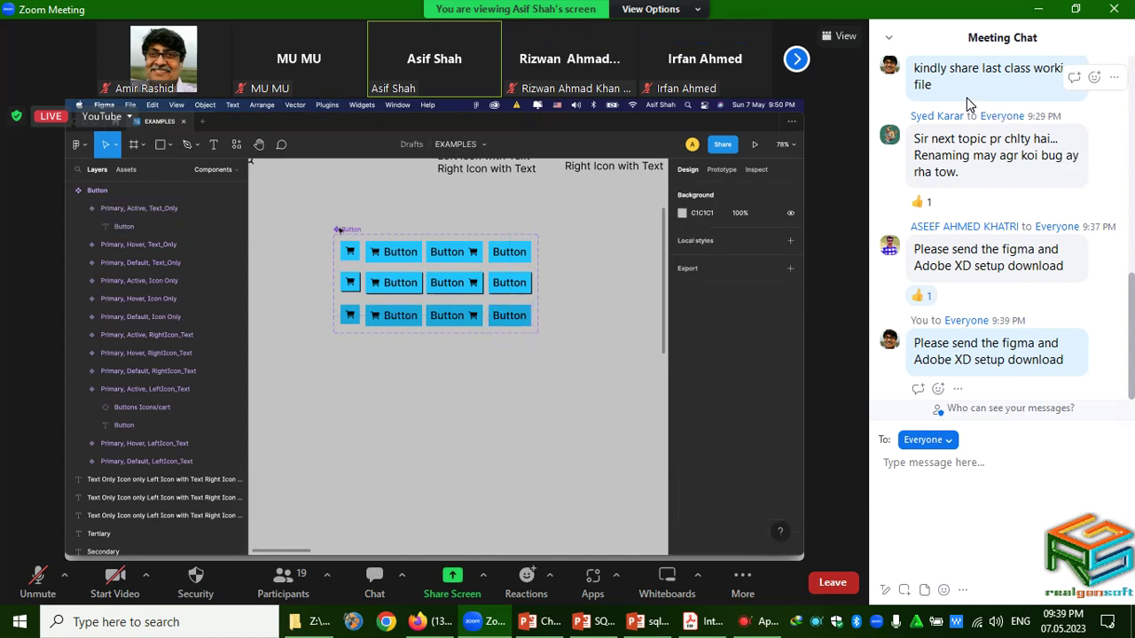
left_click_drag(931, 85, 917, 78)
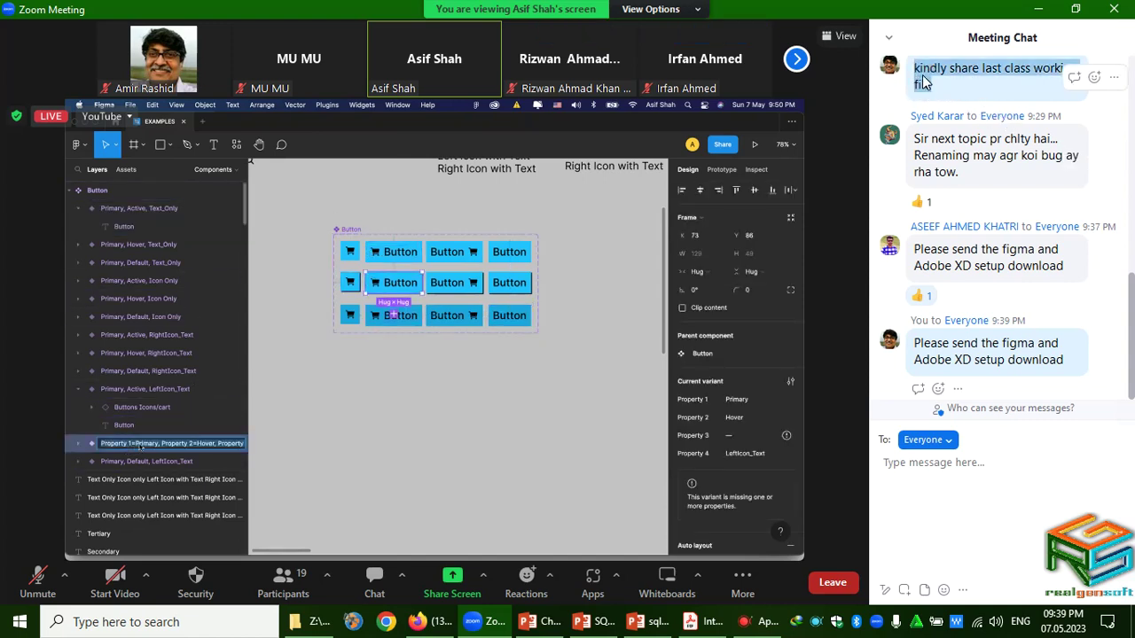
right_click(923, 82)
left_click(944, 95)
left_click(919, 495)
right_click(918, 496)
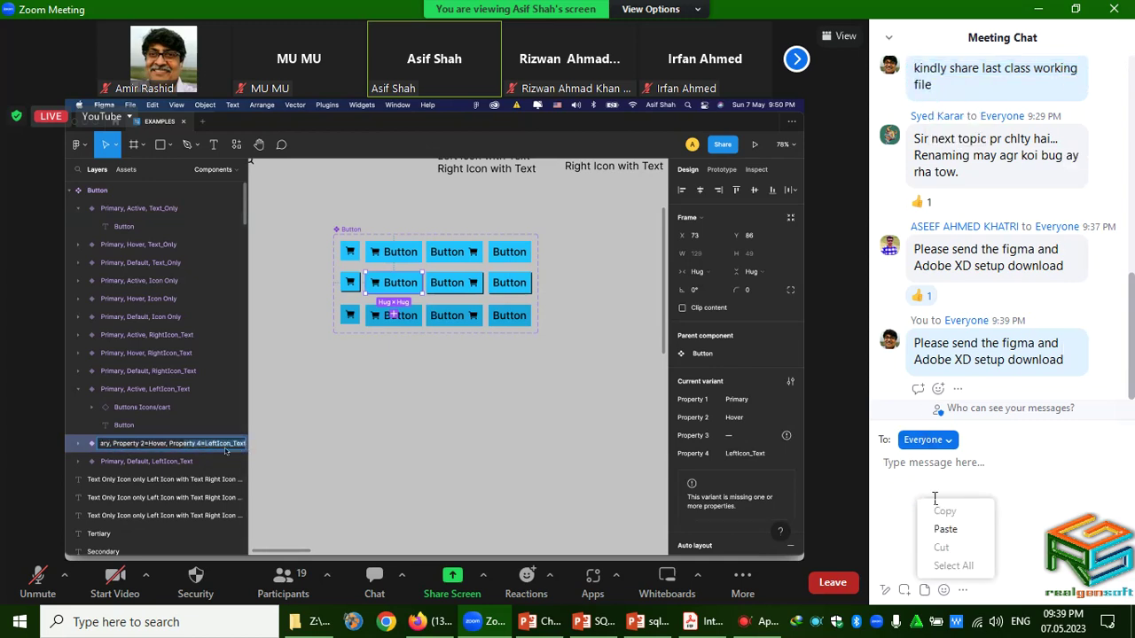
left_click(945, 529)
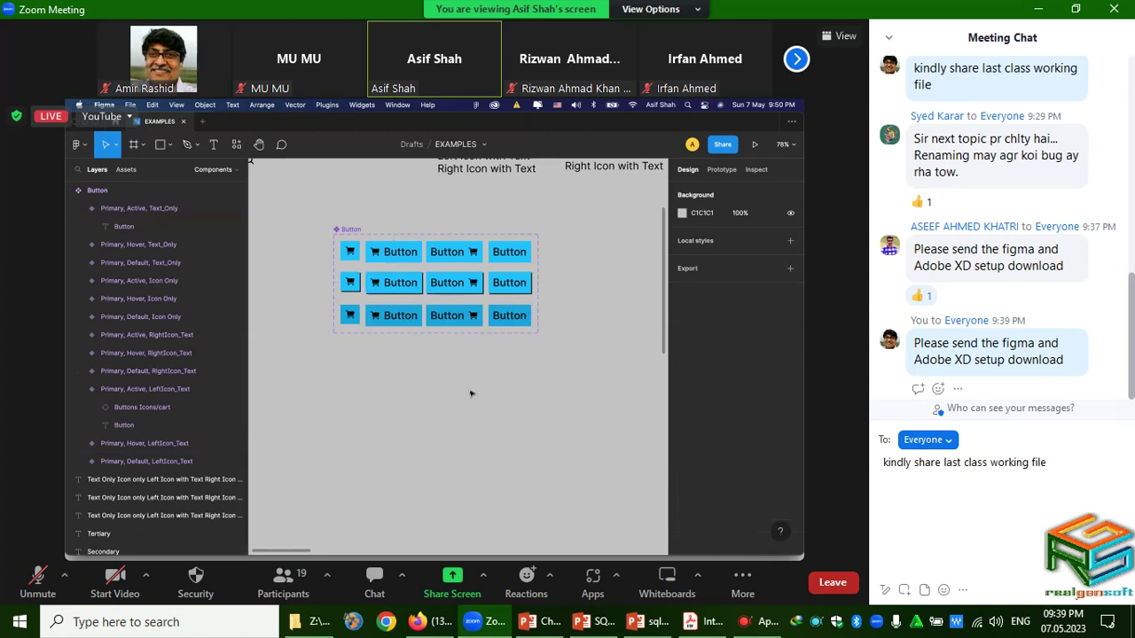
key("Return")
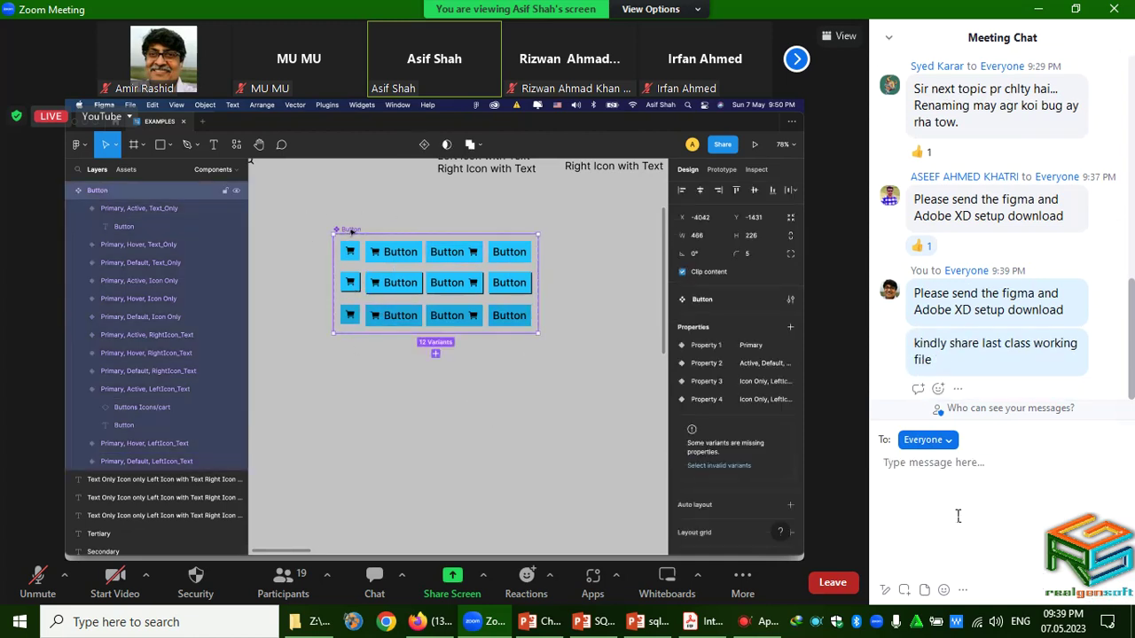
left_click(964, 590)
Step: Save the chat transcript and name the third variant property Left Icon
left_click(969, 475)
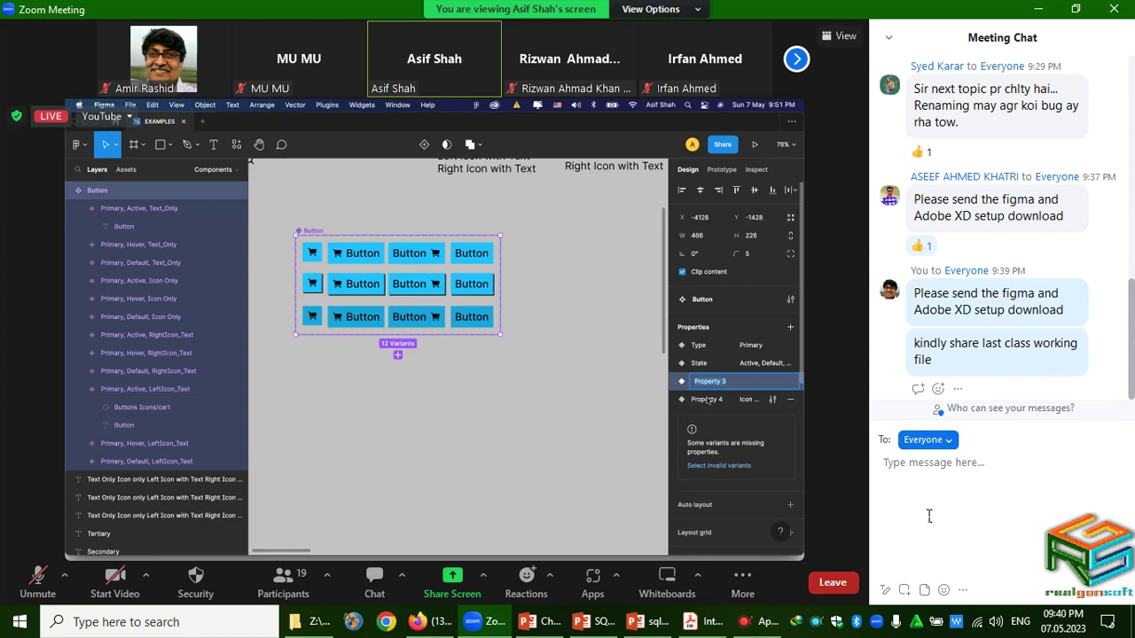
type("Left Icon")
key("Return")
Step: Rename the fourth variant property to Right Icon and deselect the Button set
double_click(710, 401)
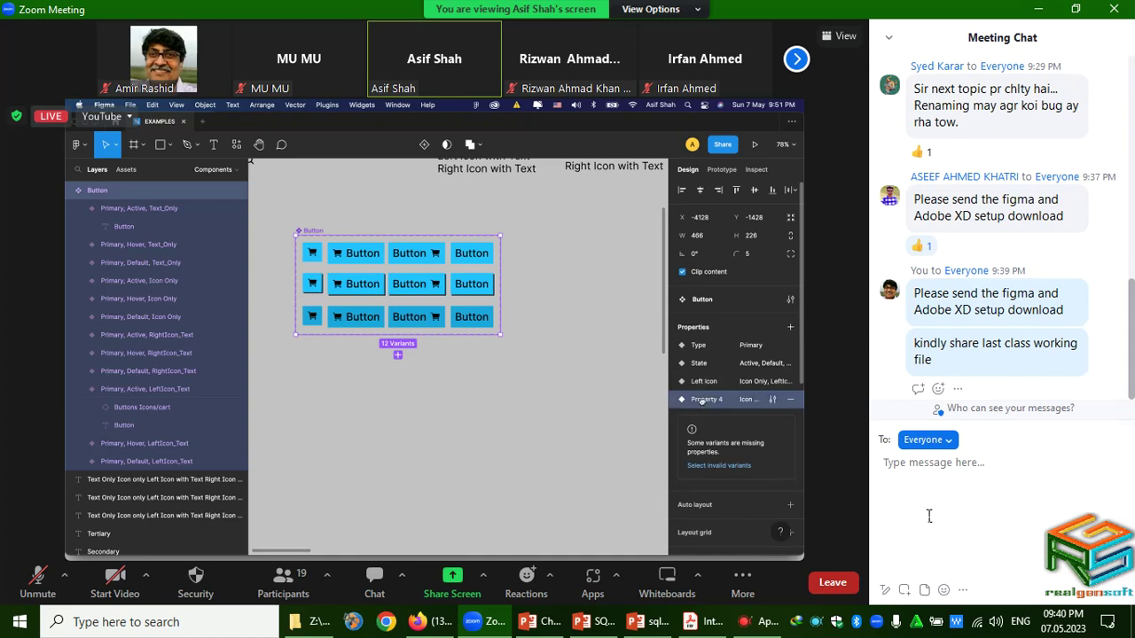
type("Right Icon")
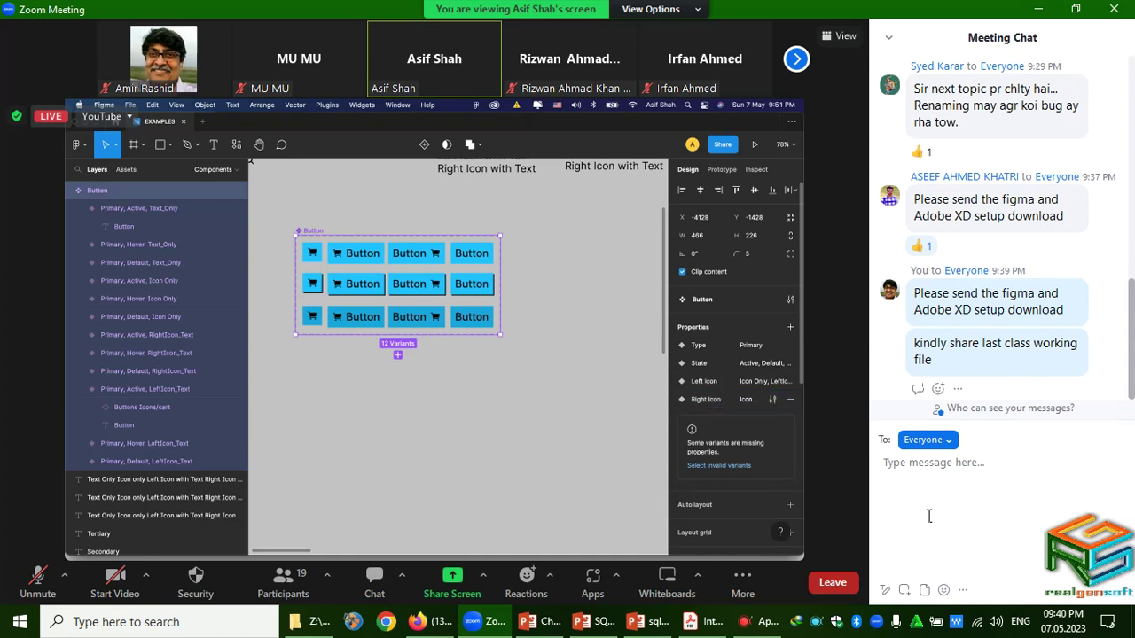
left_click(434, 404)
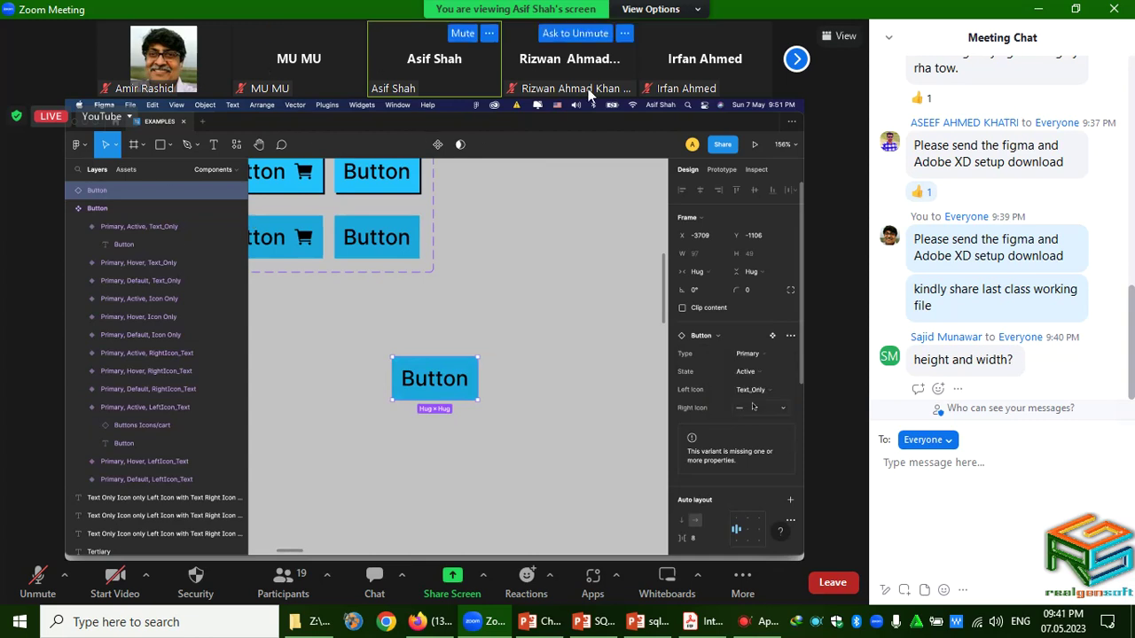
Step: Page through the meeting participants list, return to the first page, and save the chat transcript
left_click(797, 66)
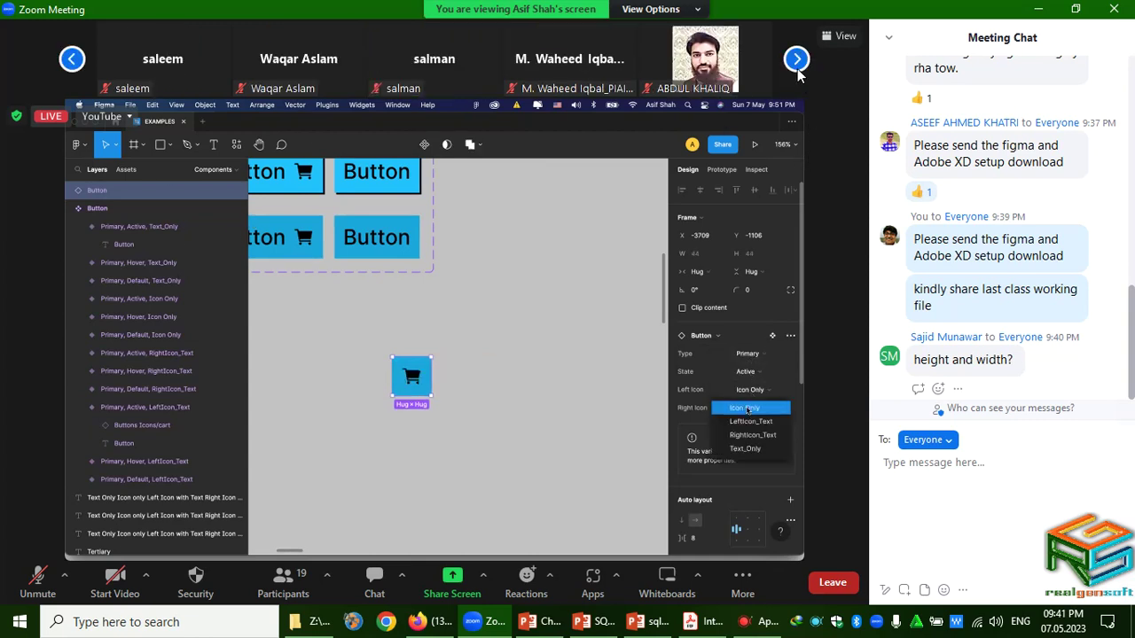
left_click(797, 69)
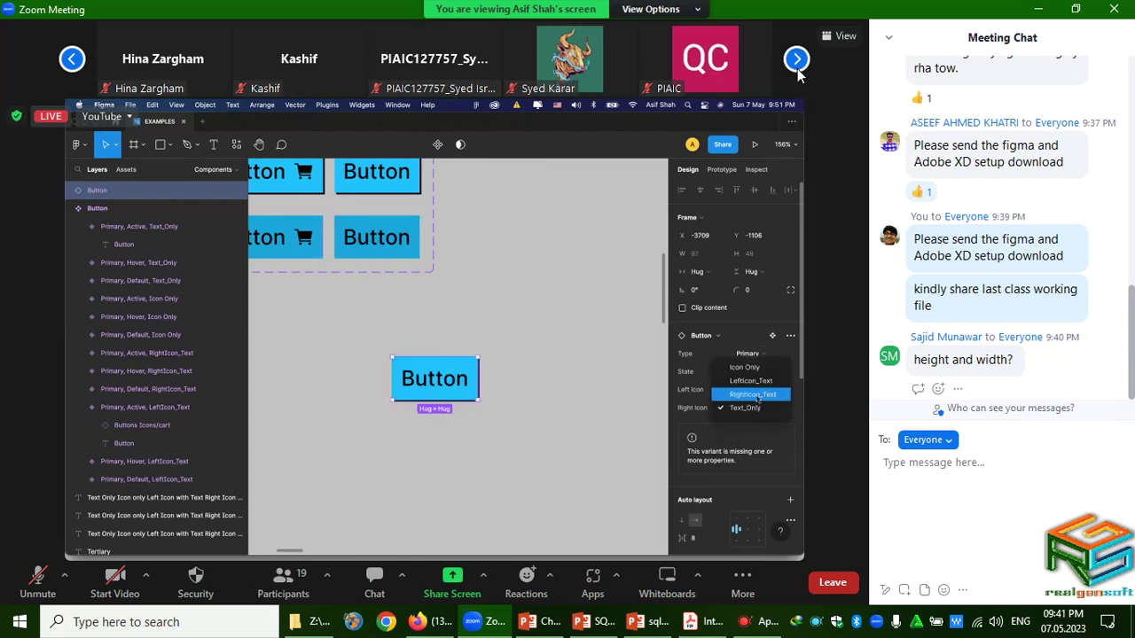
left_click(797, 60)
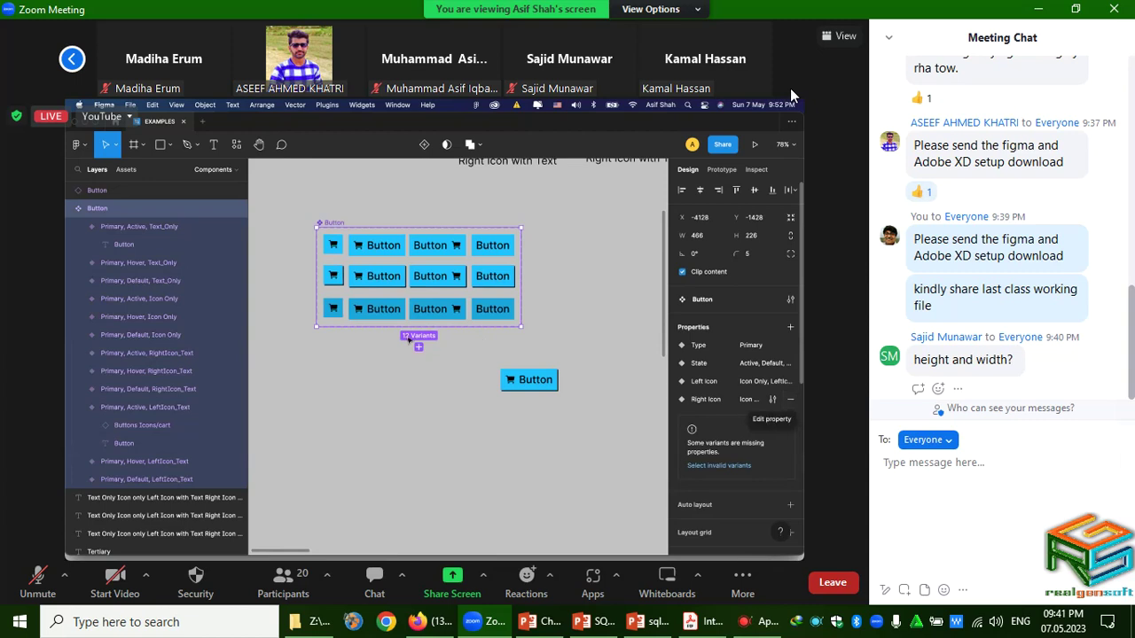
left_click(73, 60)
left_click(72, 60)
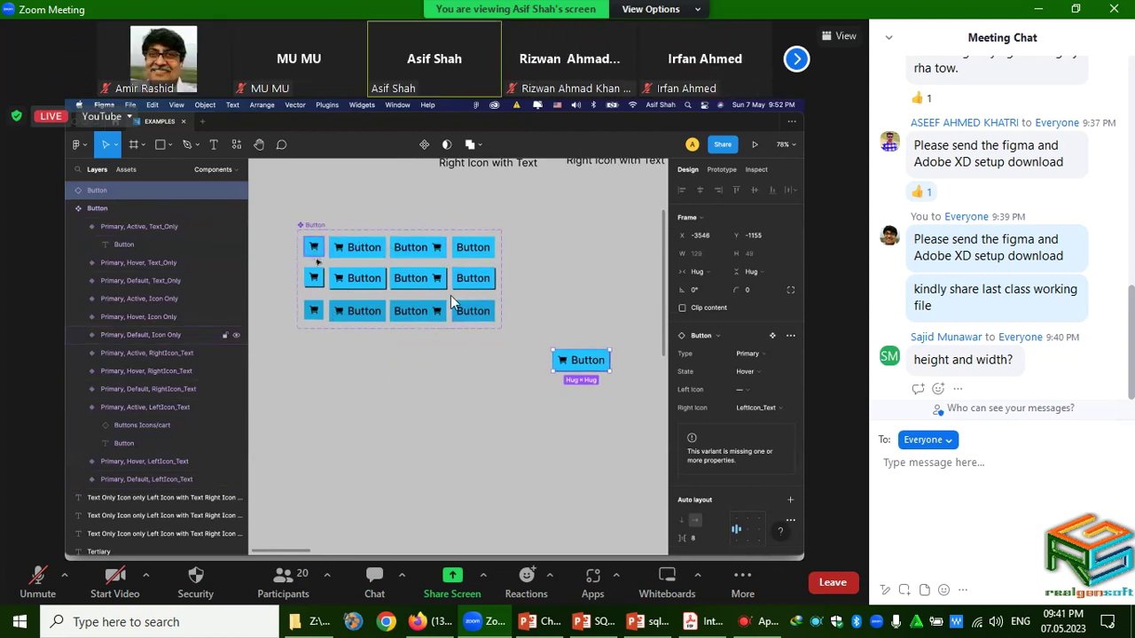
left_click(963, 589)
left_click(967, 472)
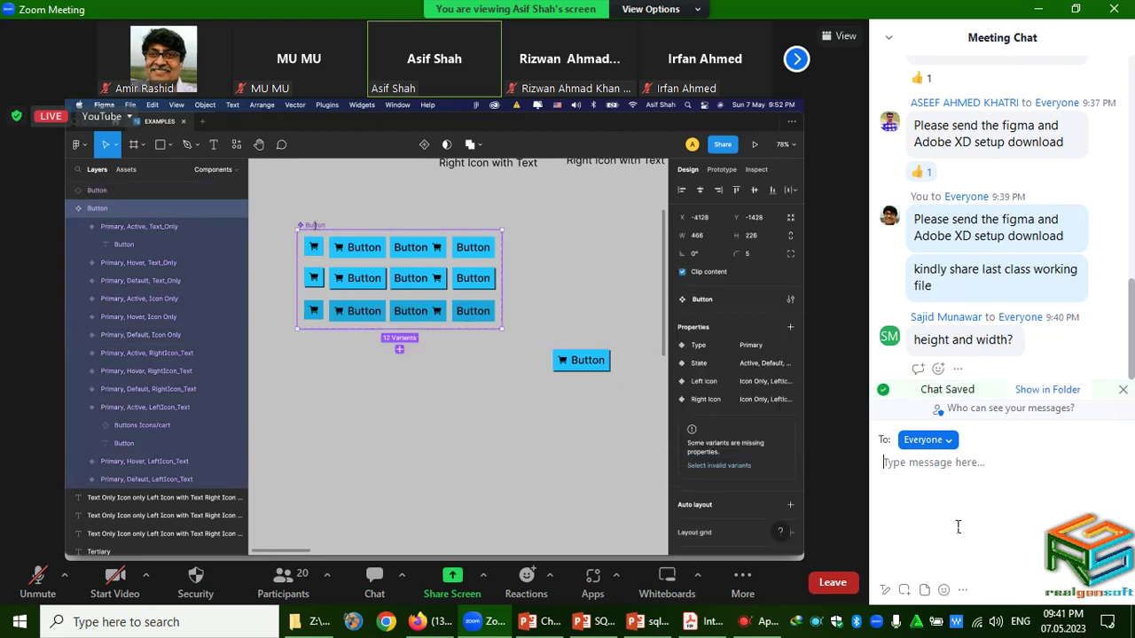
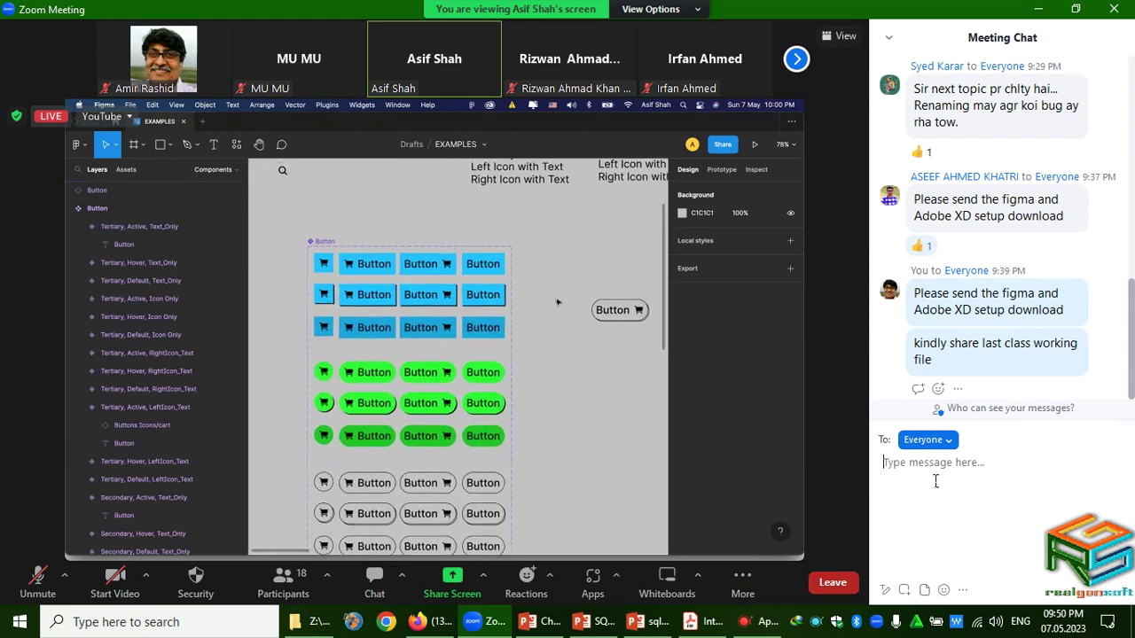
Step: Post a chat message asking for last class's and today's working files
type("kindly share last class working file")
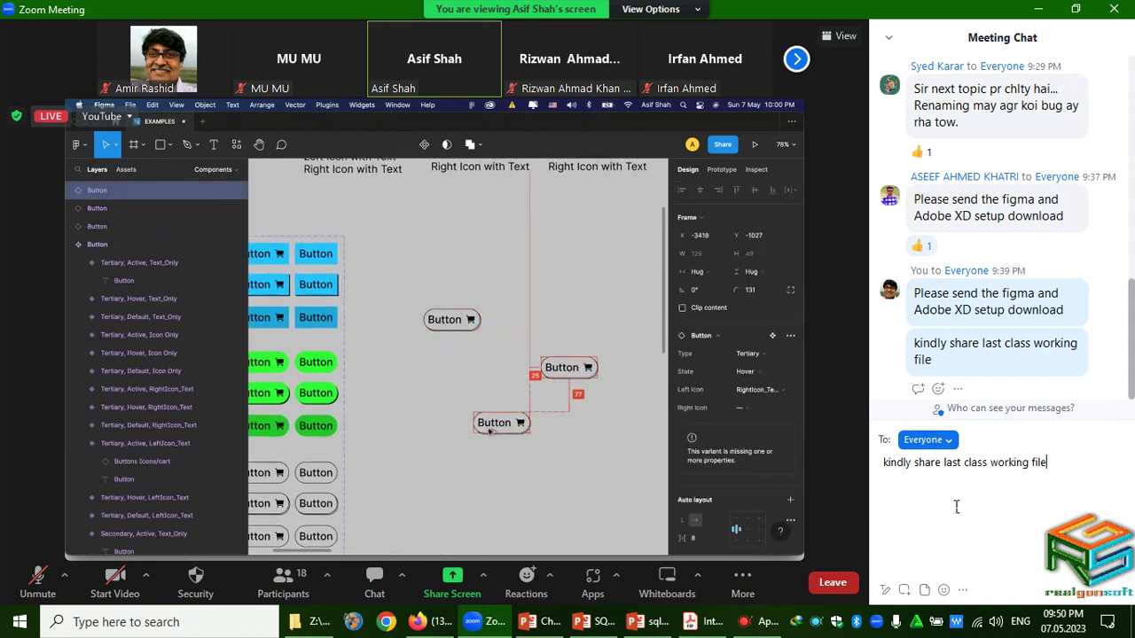
type(" and")
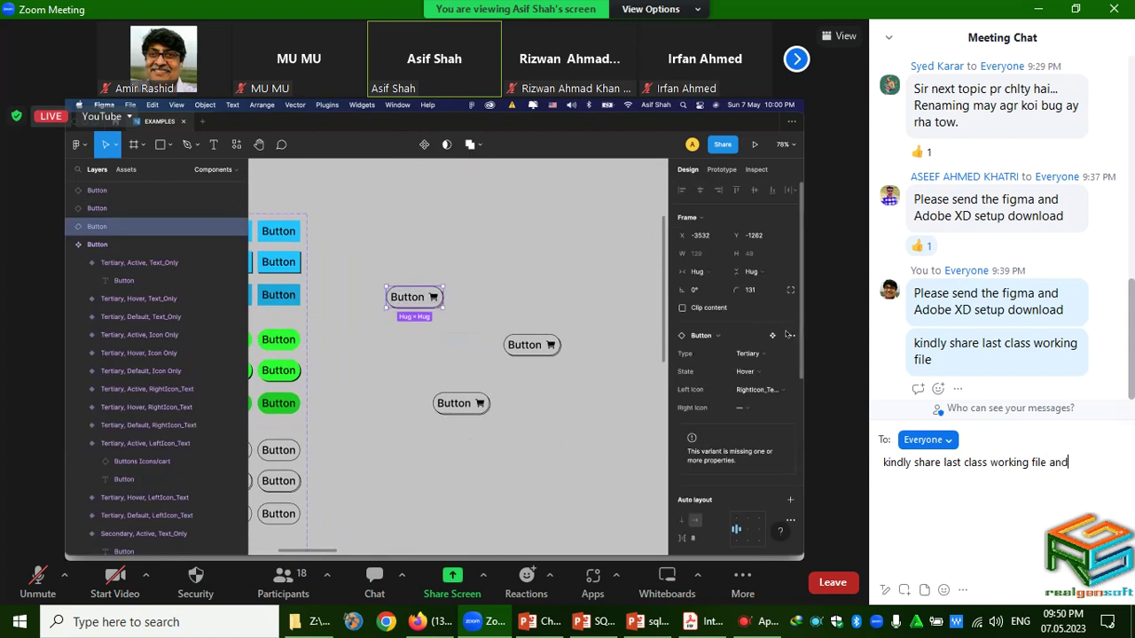
type(" als")
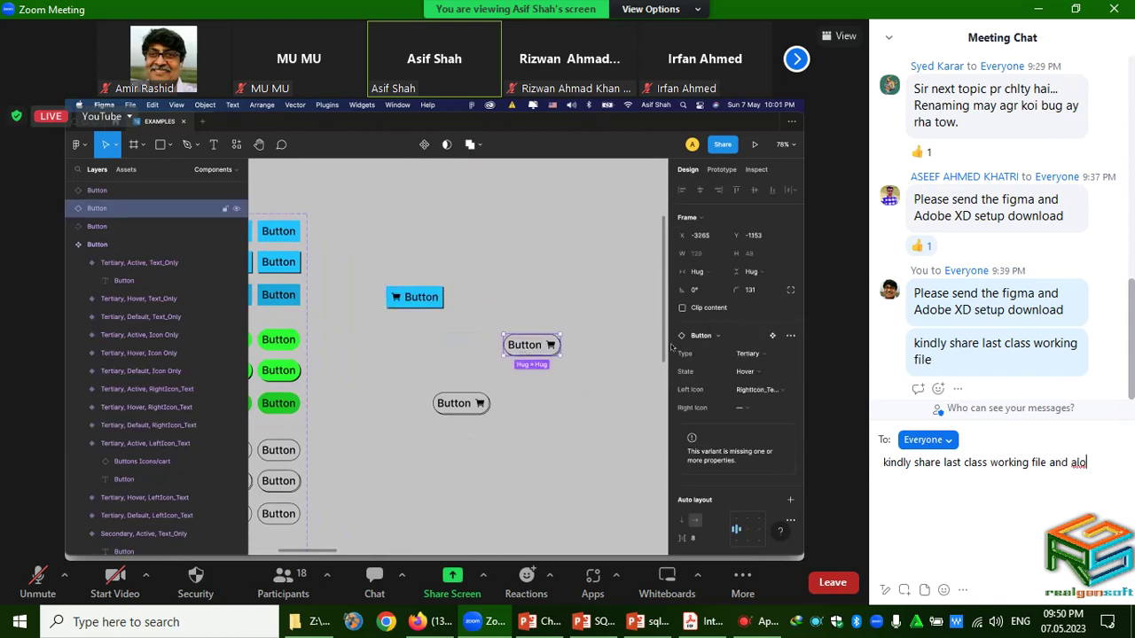
type("o today")
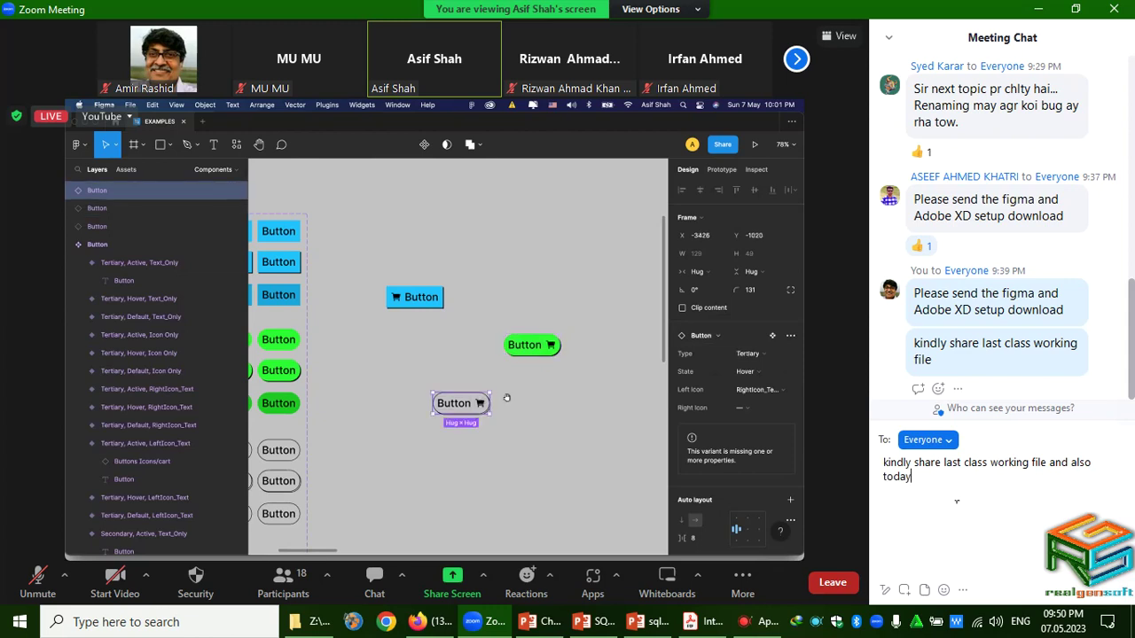
type("'s")
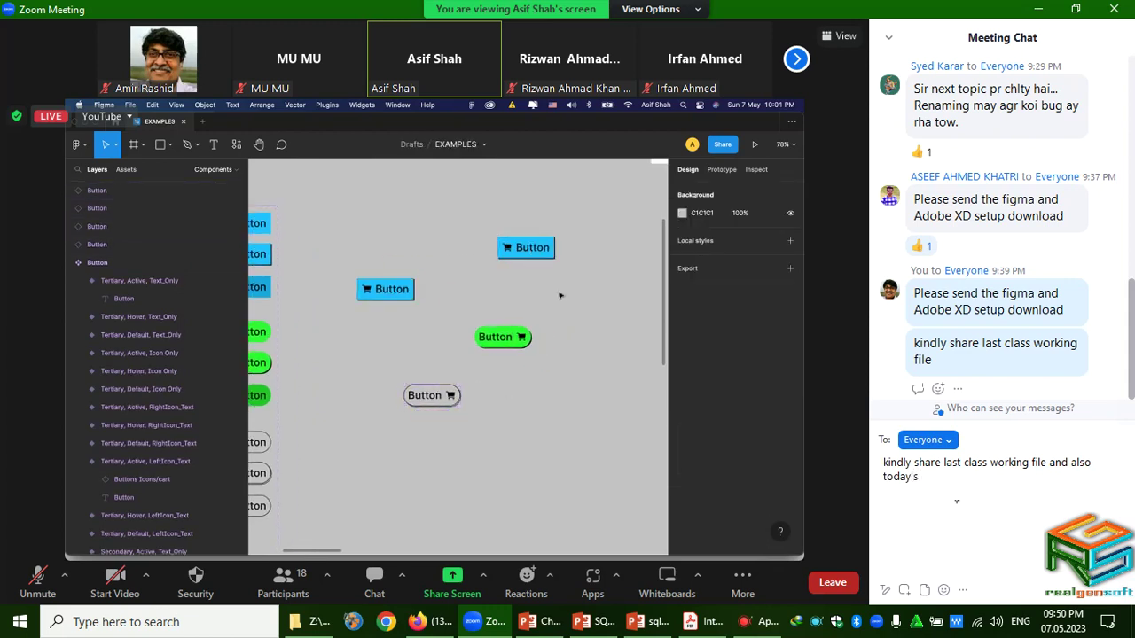
type(" working file")
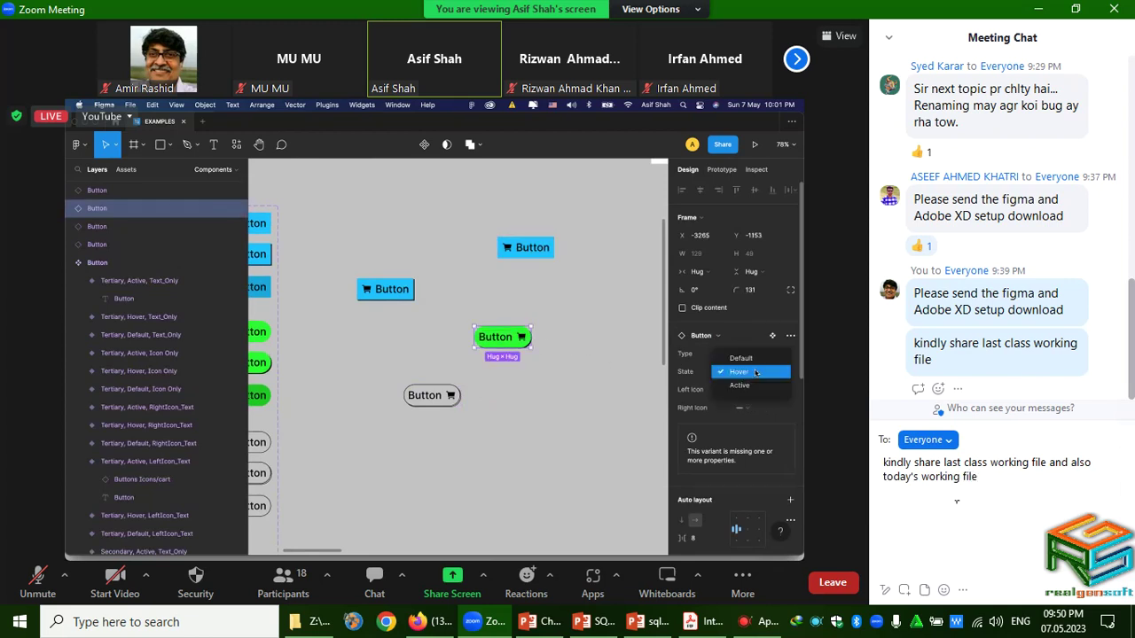
key("Return")
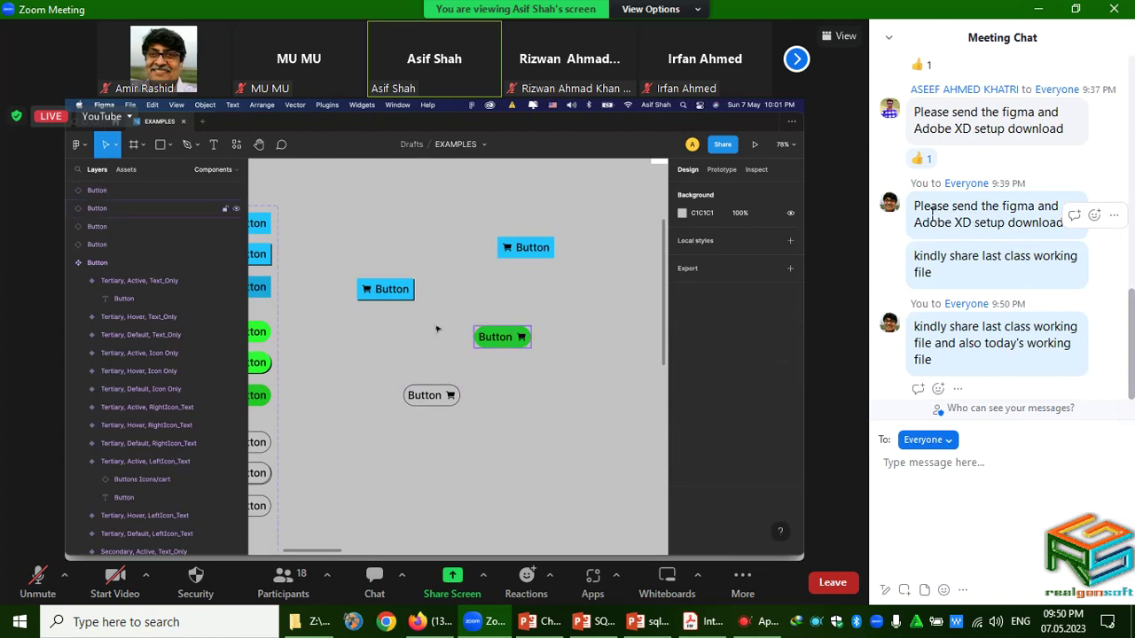
Step: Copy the earlier Figma and Adobe XD download request and re-send it to everyone
left_click_drag(916, 208, 1018, 226)
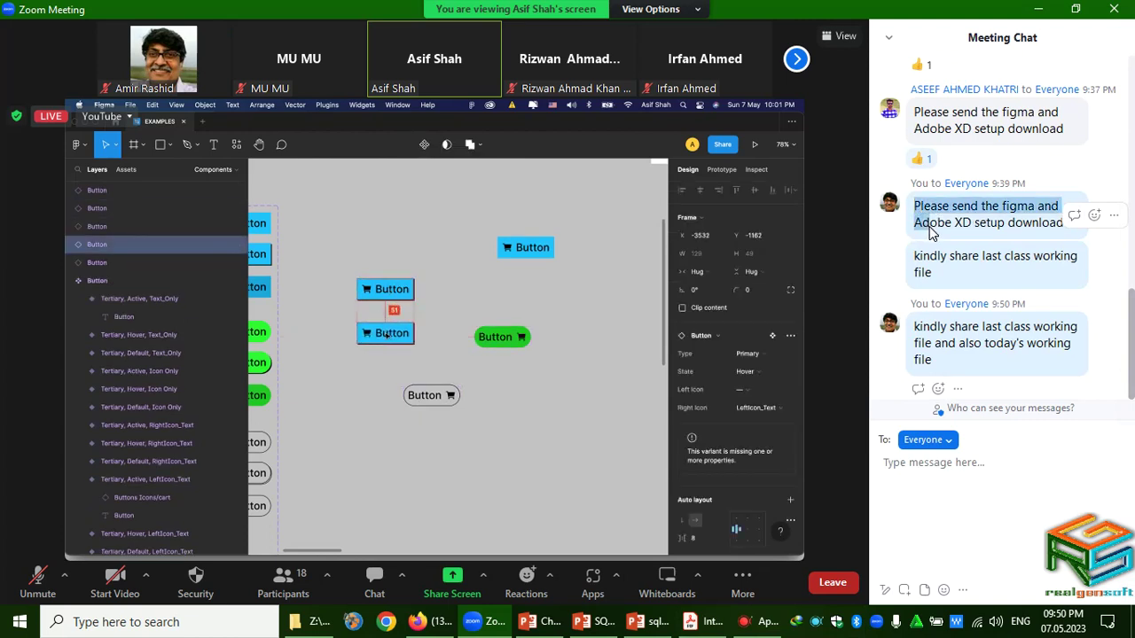
right_click(1018, 226)
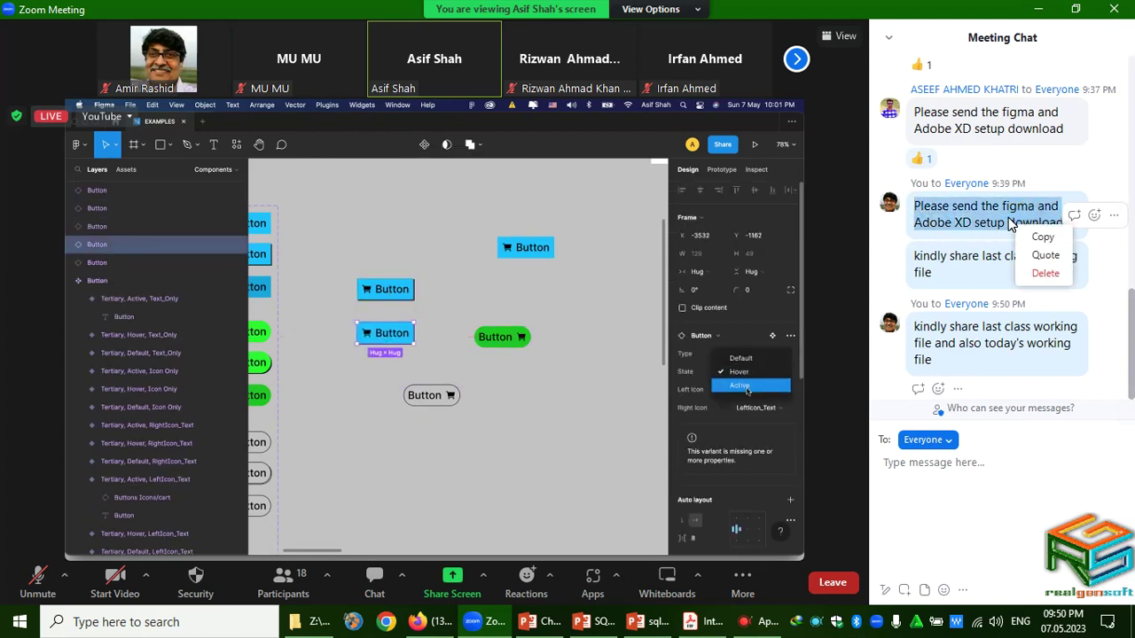
left_click(1005, 320)
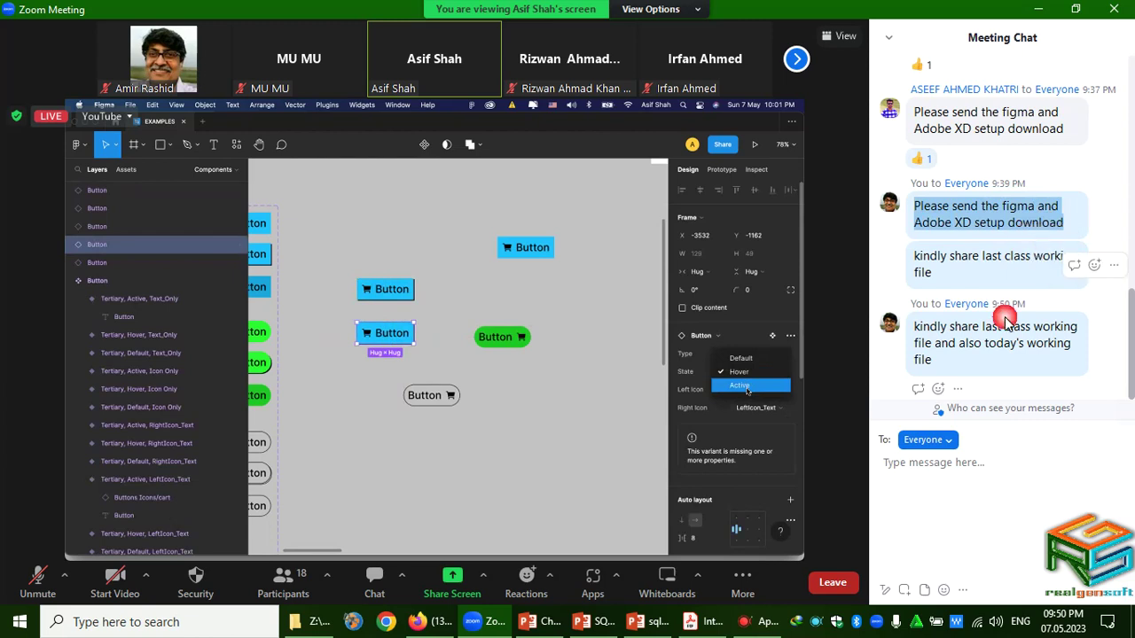
right_click(914, 512)
left_click(942, 550)
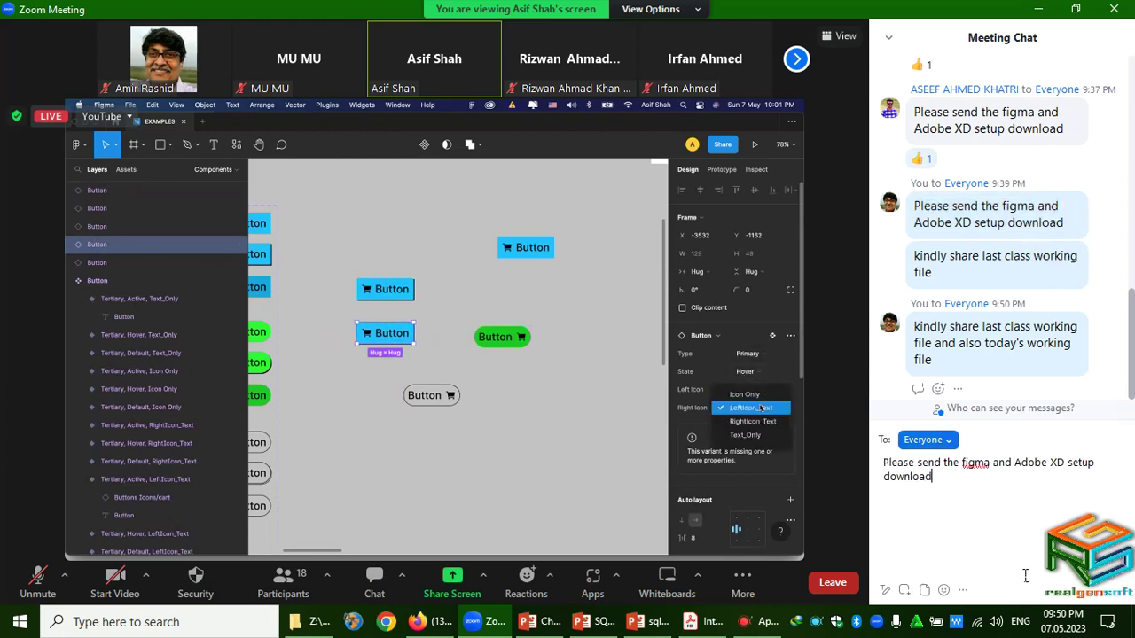
key("Return")
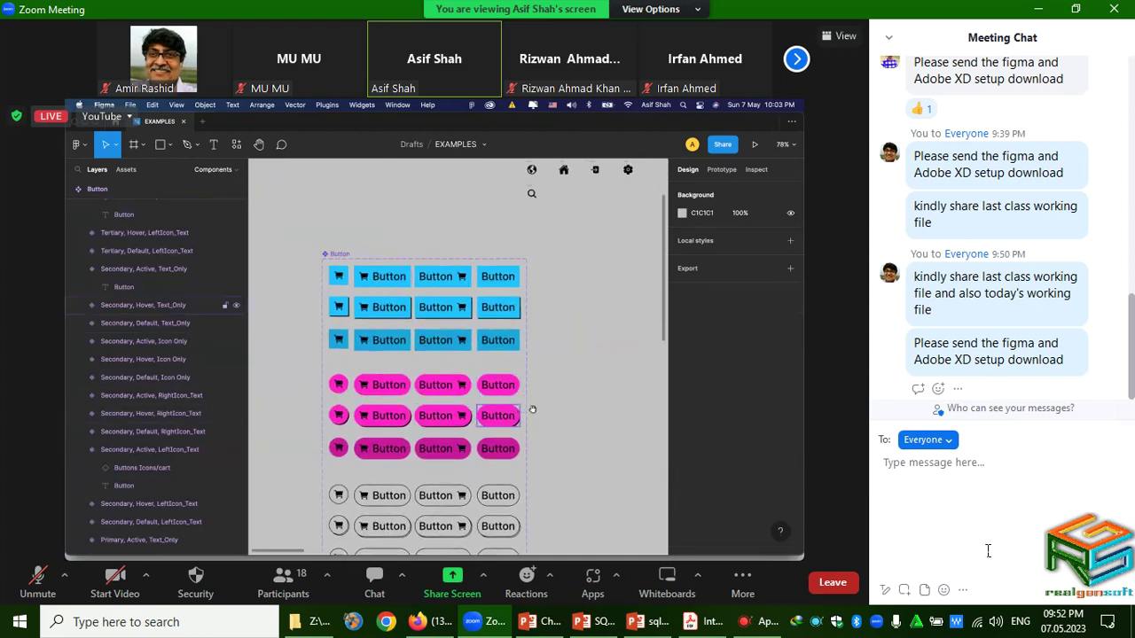
Step: Save the meeting chat to a file and show the live YouTube streaming details
left_click(961, 592)
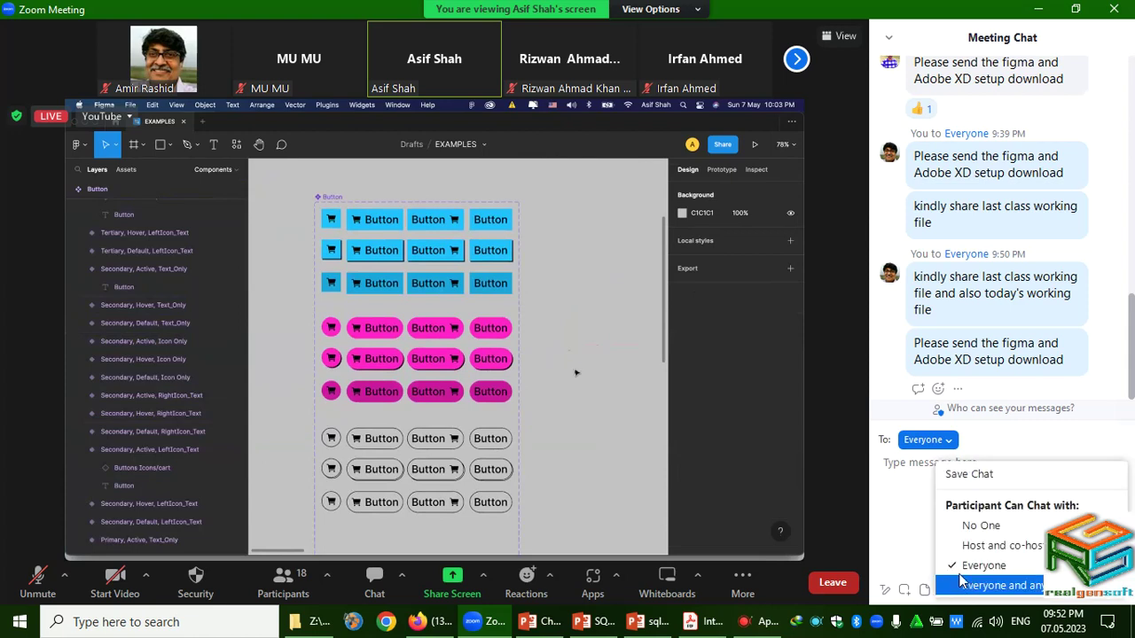
left_click(965, 478)
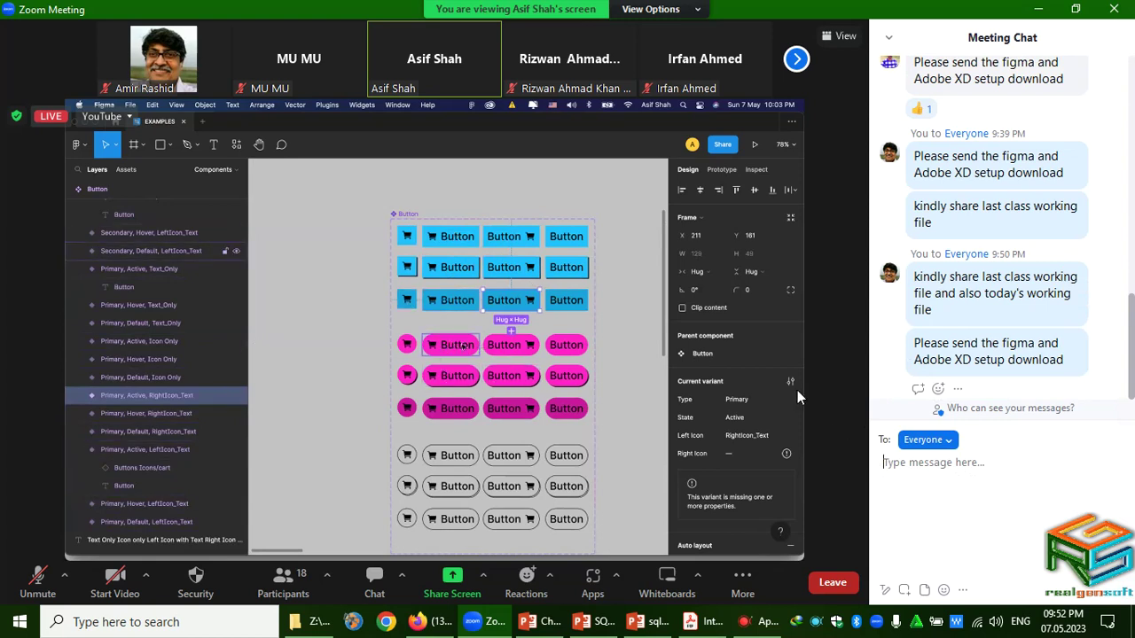
left_click(131, 121)
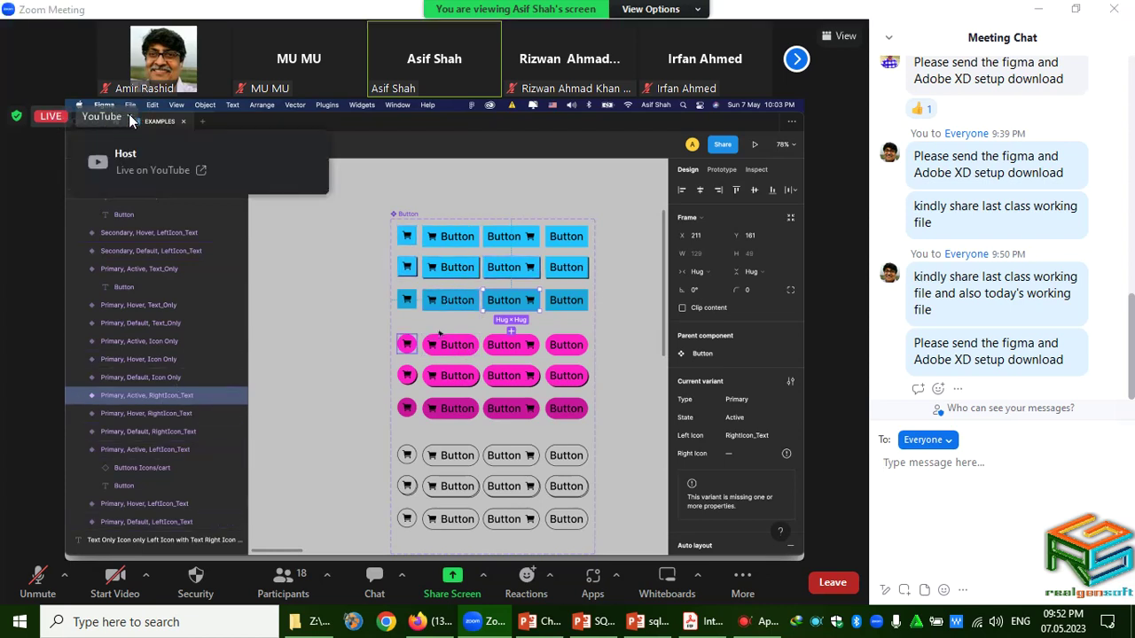
Step: Open the YouTube video page in Firefox, then bring the Zoom meeting back to the front
left_click(170, 171)
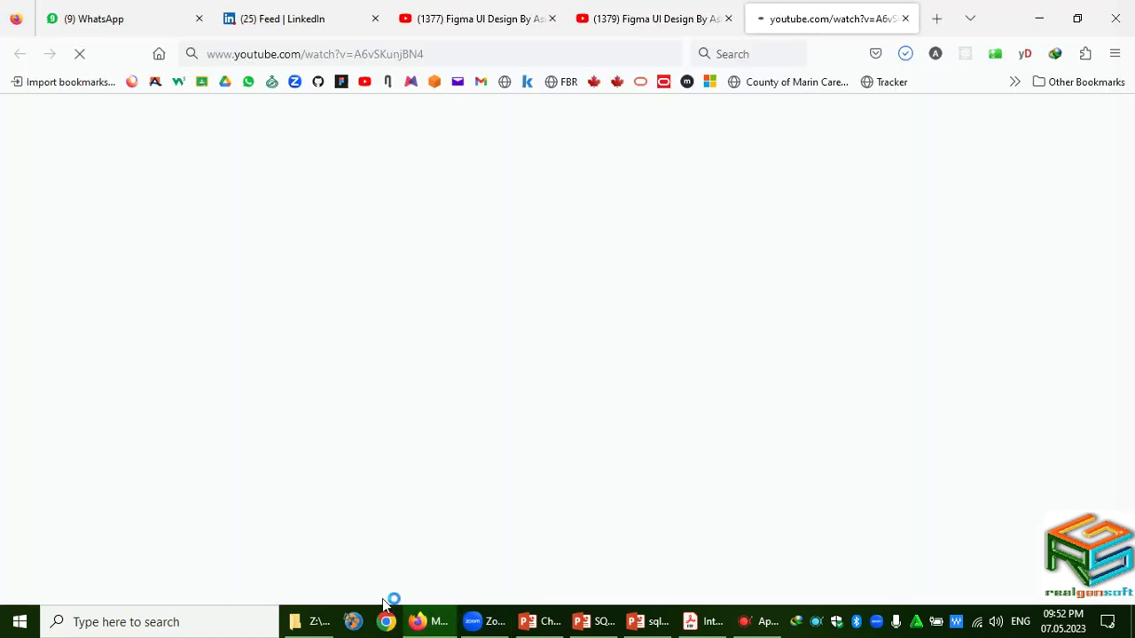
left_click(476, 628)
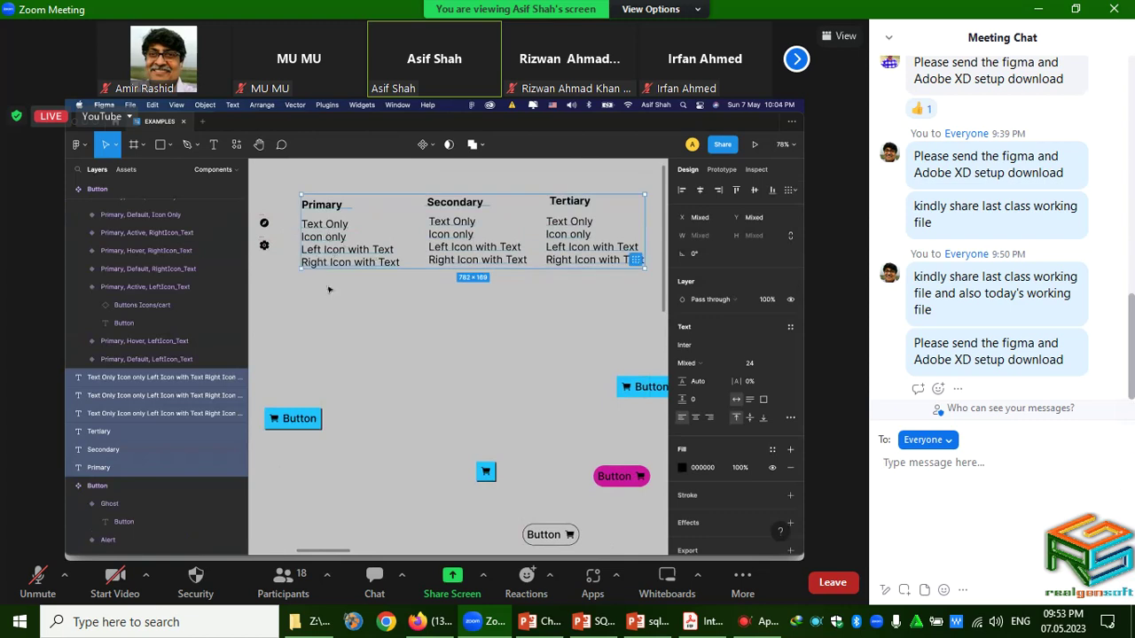
Step: Use Save Chat from the chat's More menu to save a copy of the meeting chat
left_click(963, 590)
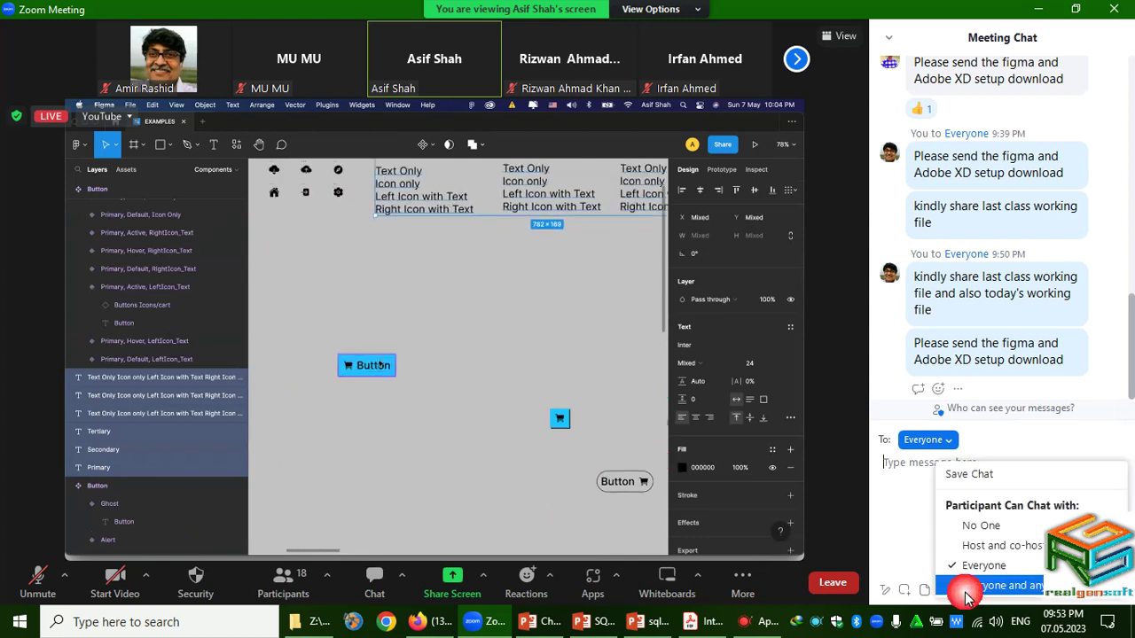
left_click(968, 474)
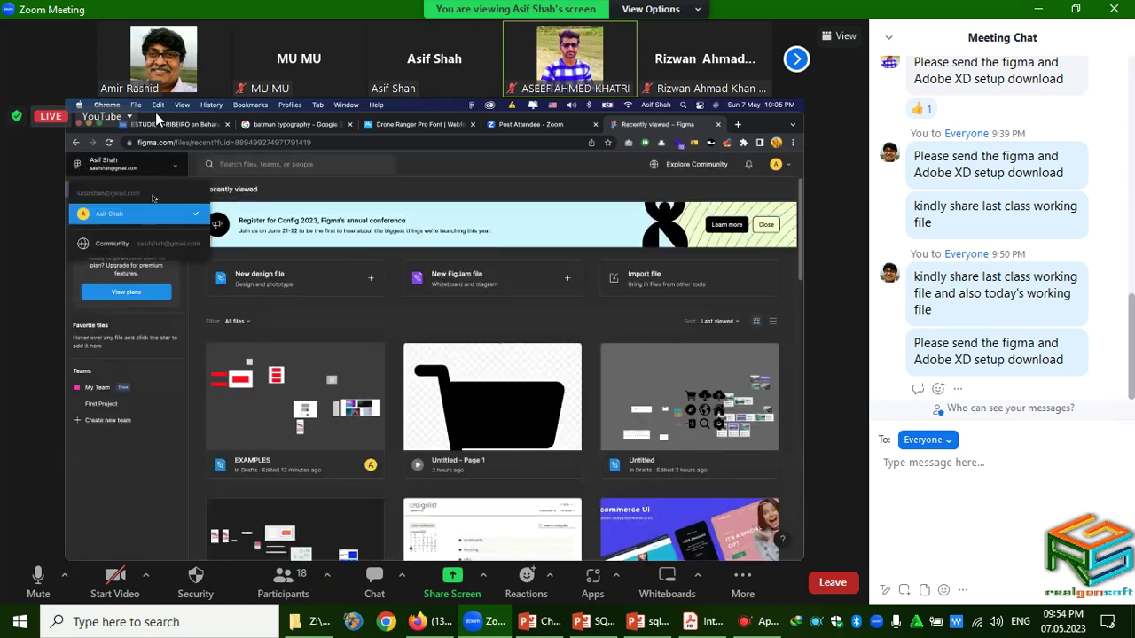
left_click(192, 33)
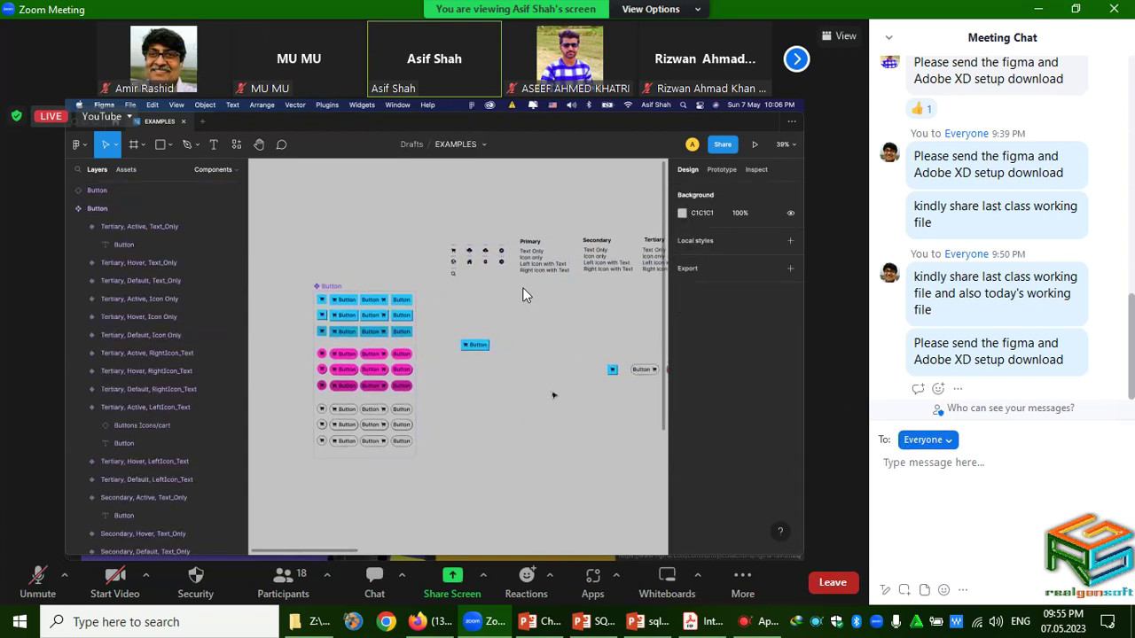
Step: Toggle the microphone a few times, leaving it muted
left_click(188, 34)
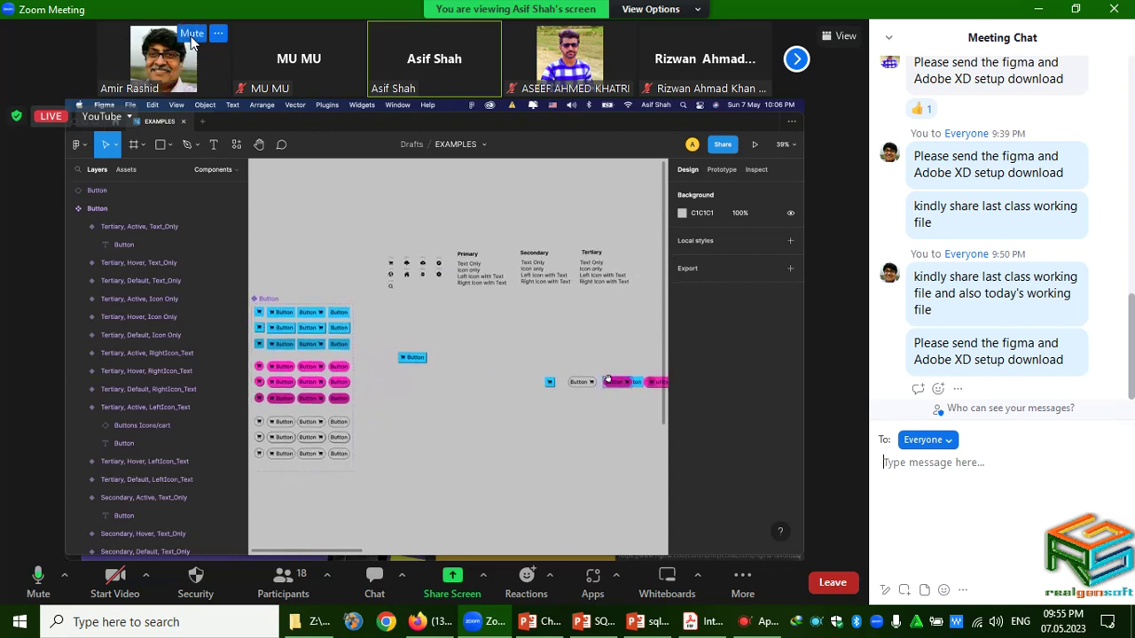
left_click(191, 34)
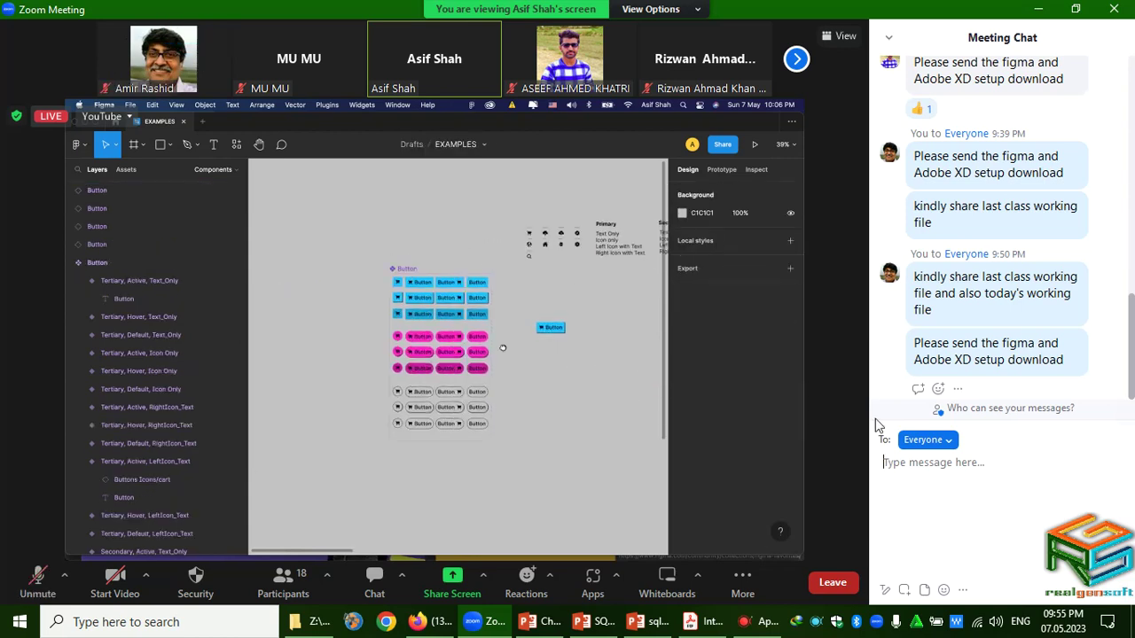
left_click(190, 34)
left_click(190, 36)
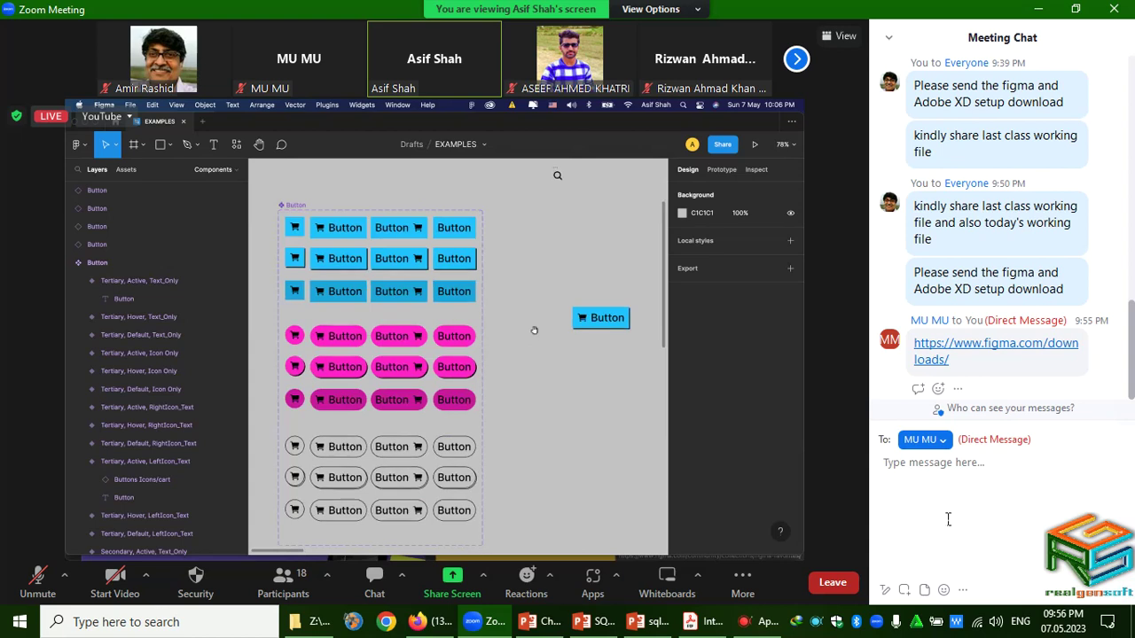
Step: Save the chat and open the figma.com/downloads link in Firefox, then return to Zoom
left_click(963, 590)
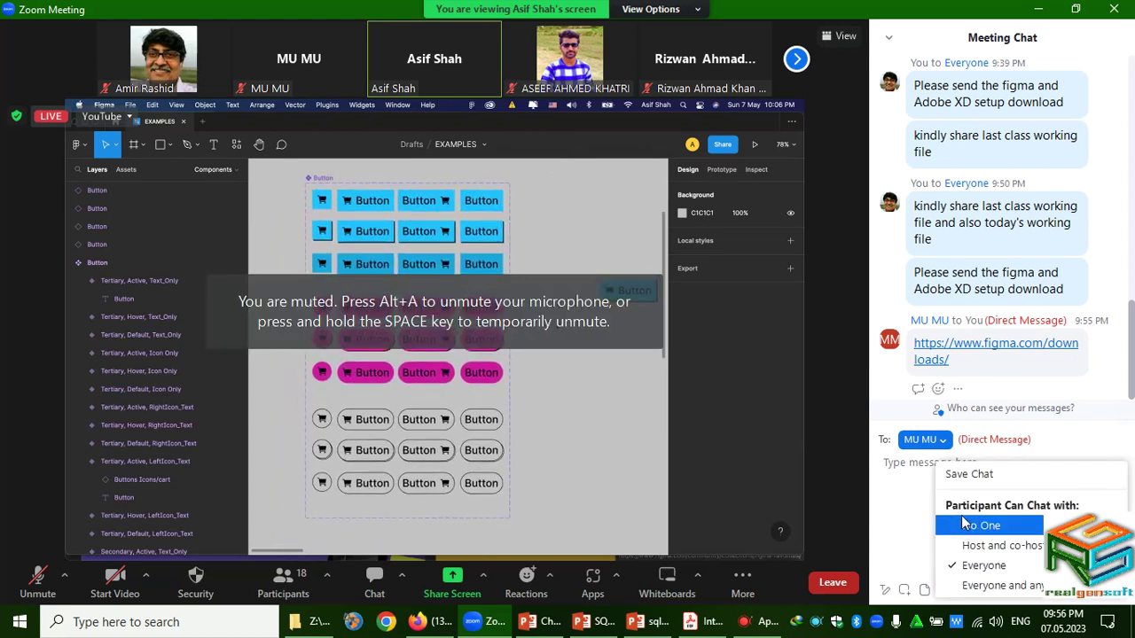
left_click(964, 479)
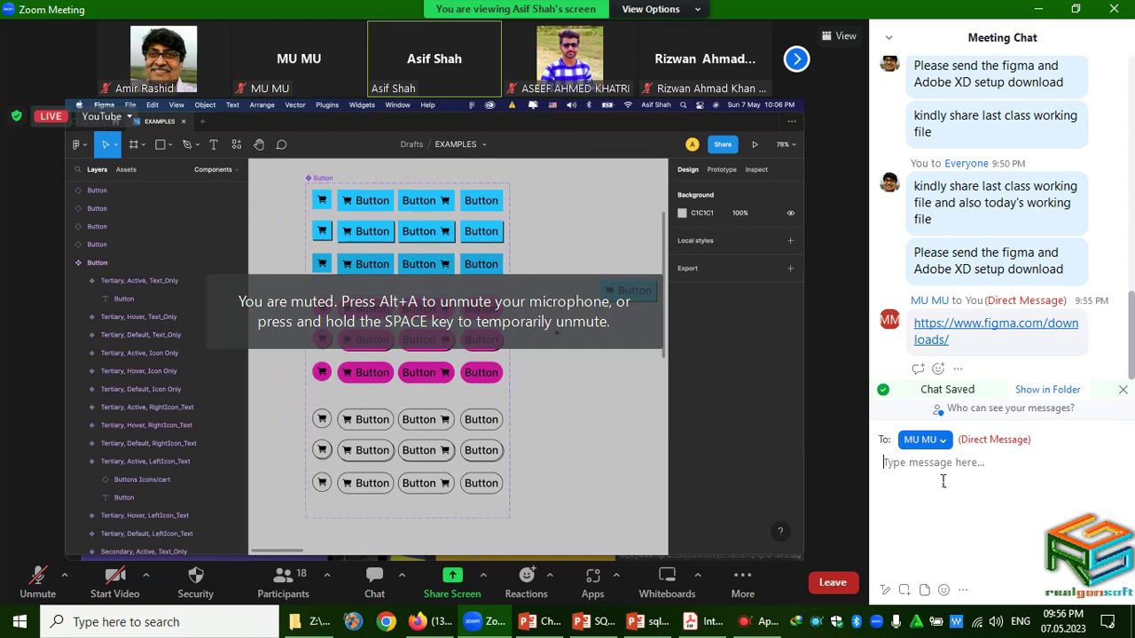
left_click(952, 331)
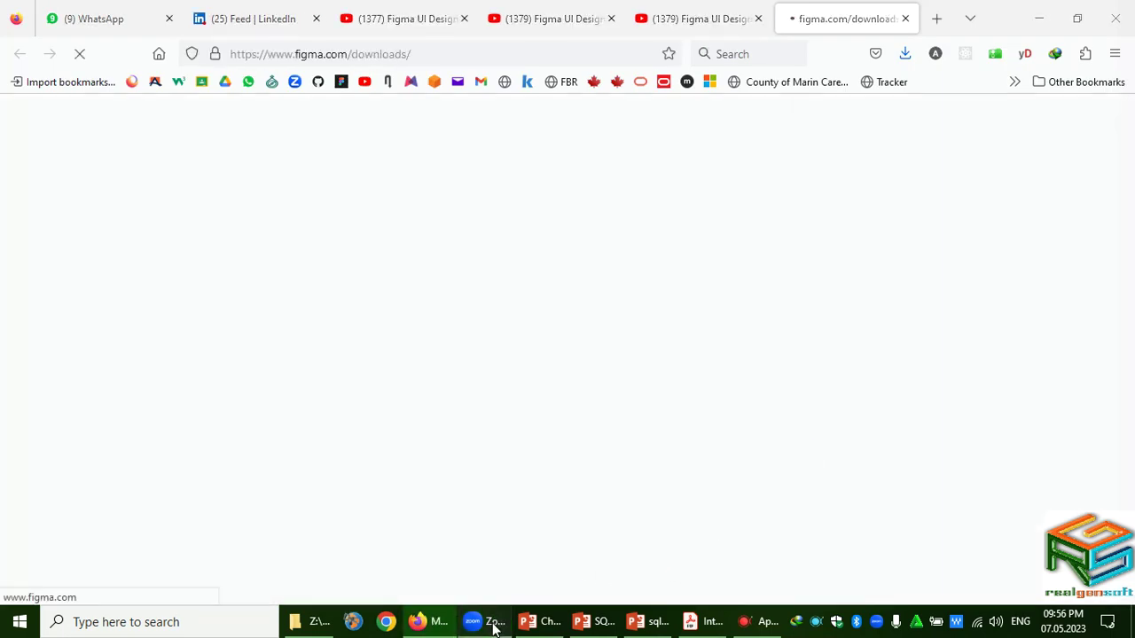
left_click(493, 624)
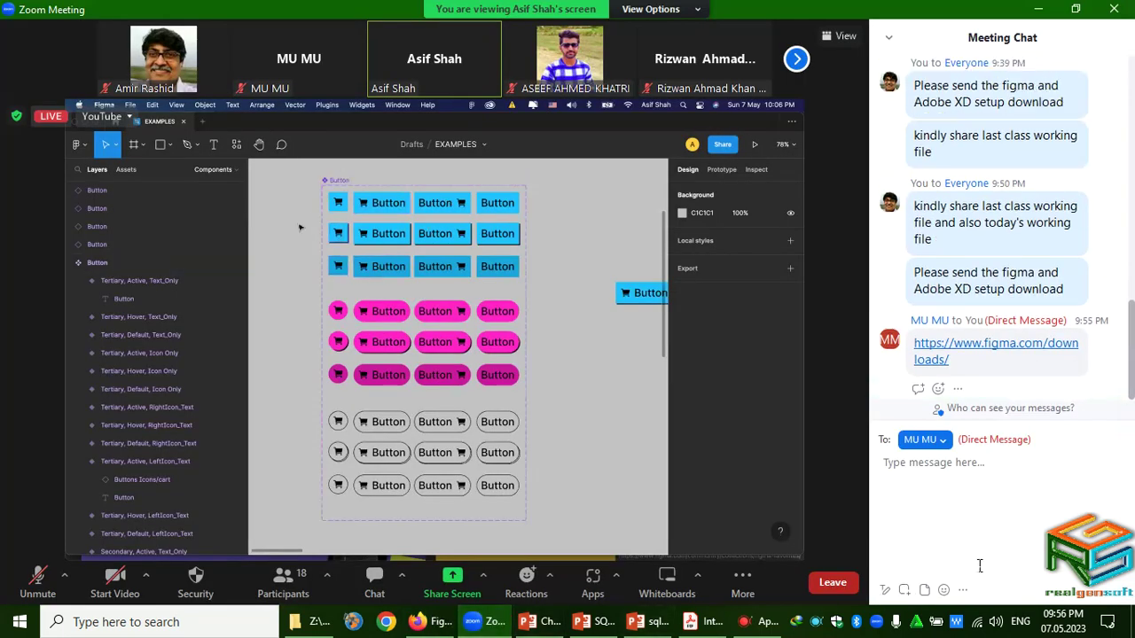
Step: Save the meeting chat again and open the figma.com/downloads link from the chat
left_click(964, 590)
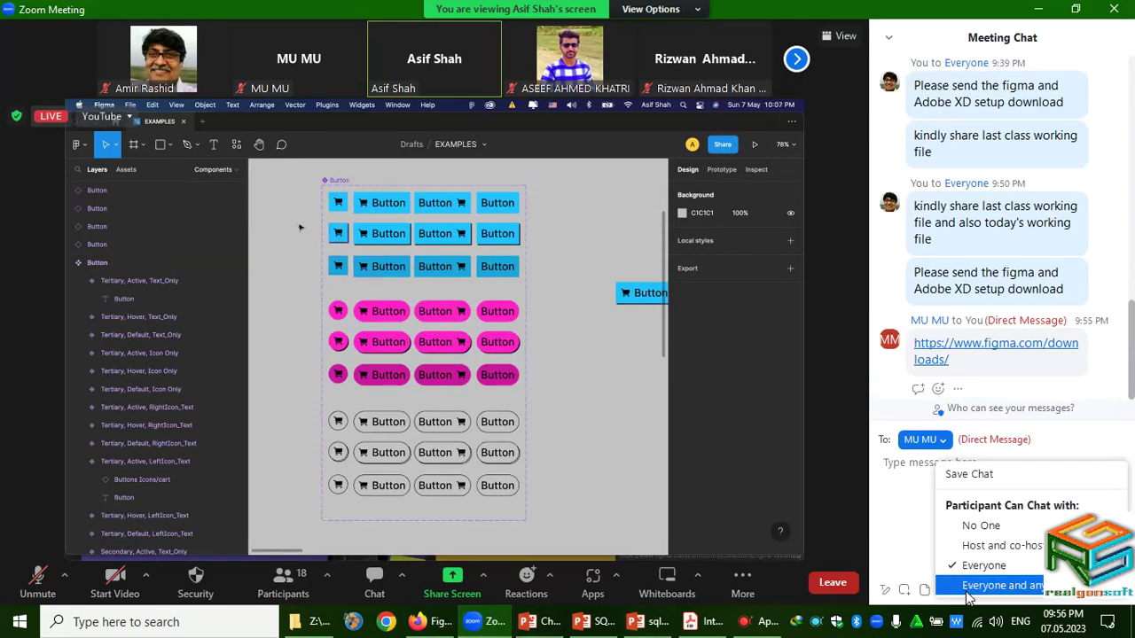
left_click(972, 476)
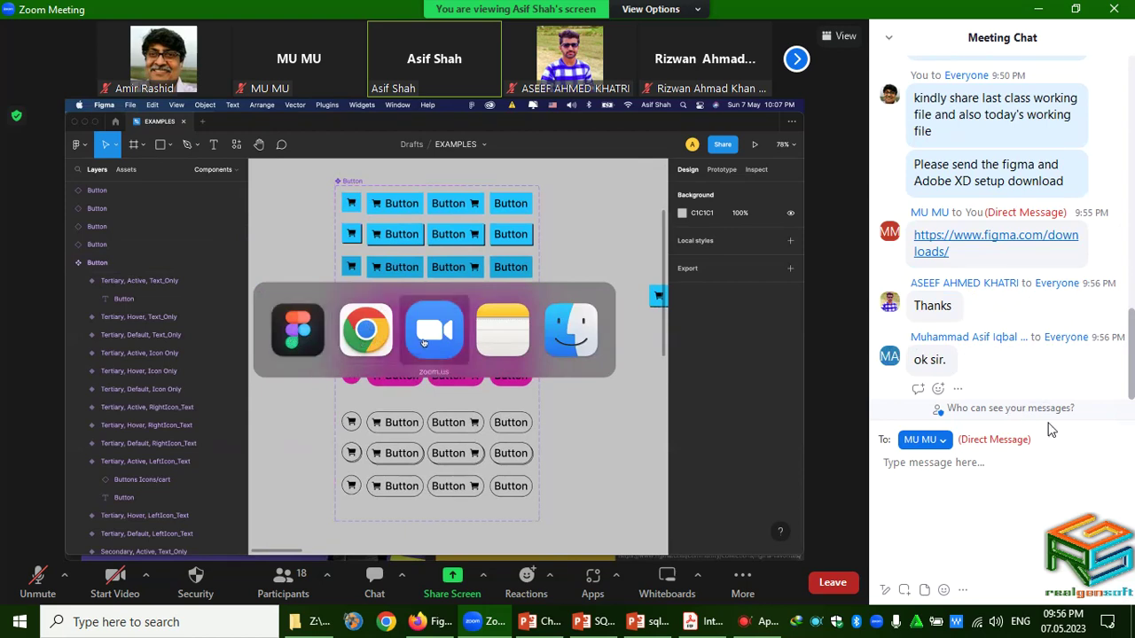
mouse_move(988, 189)
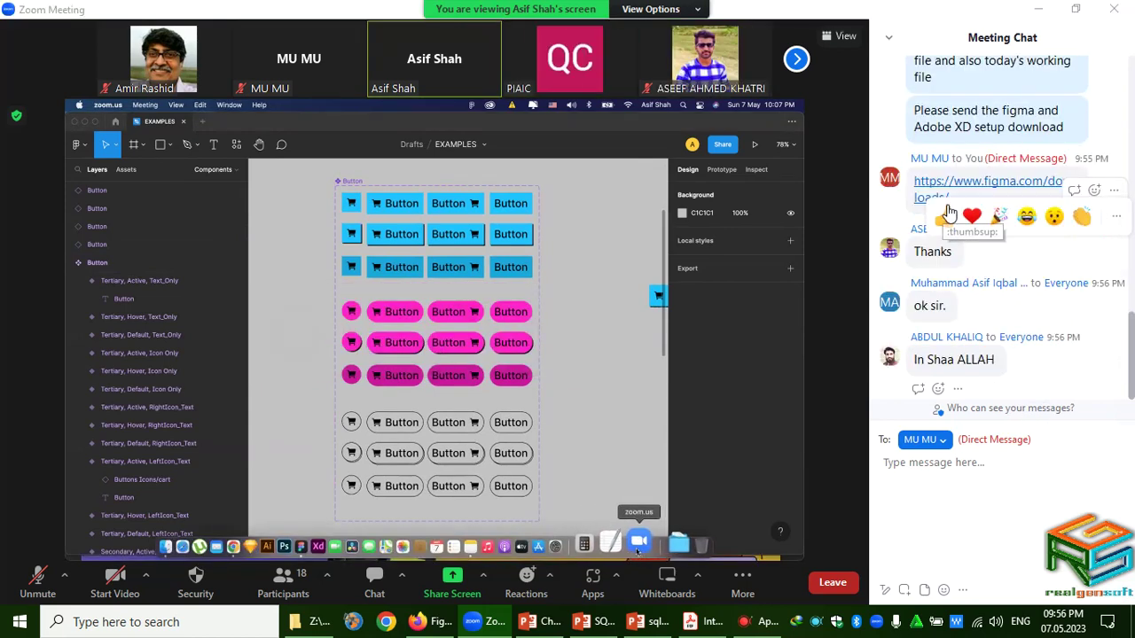
left_click(941, 198)
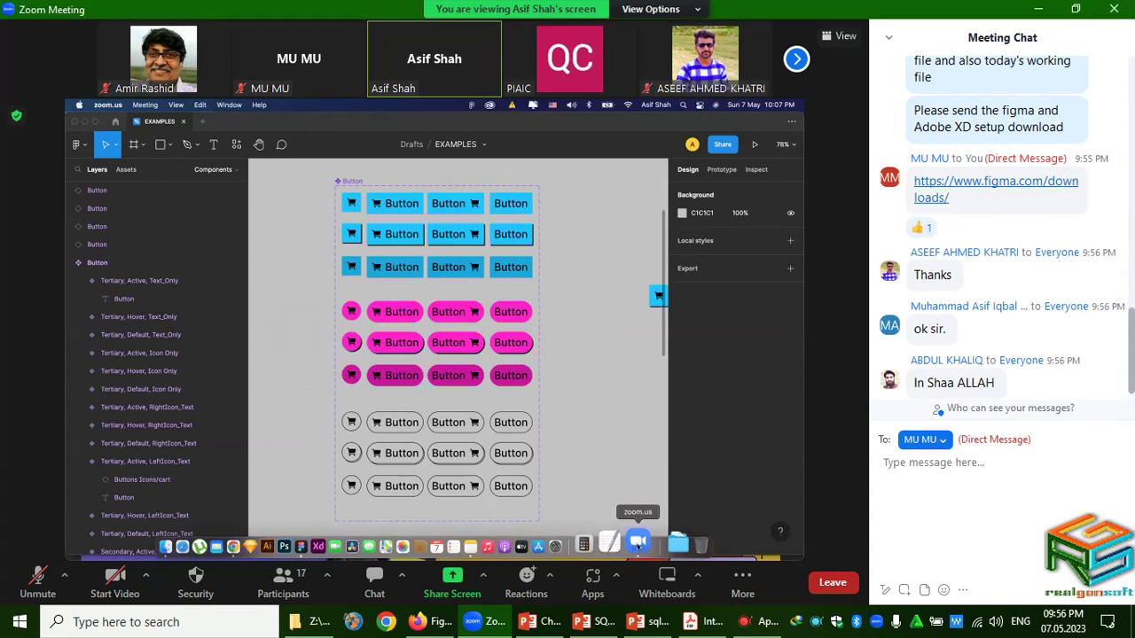